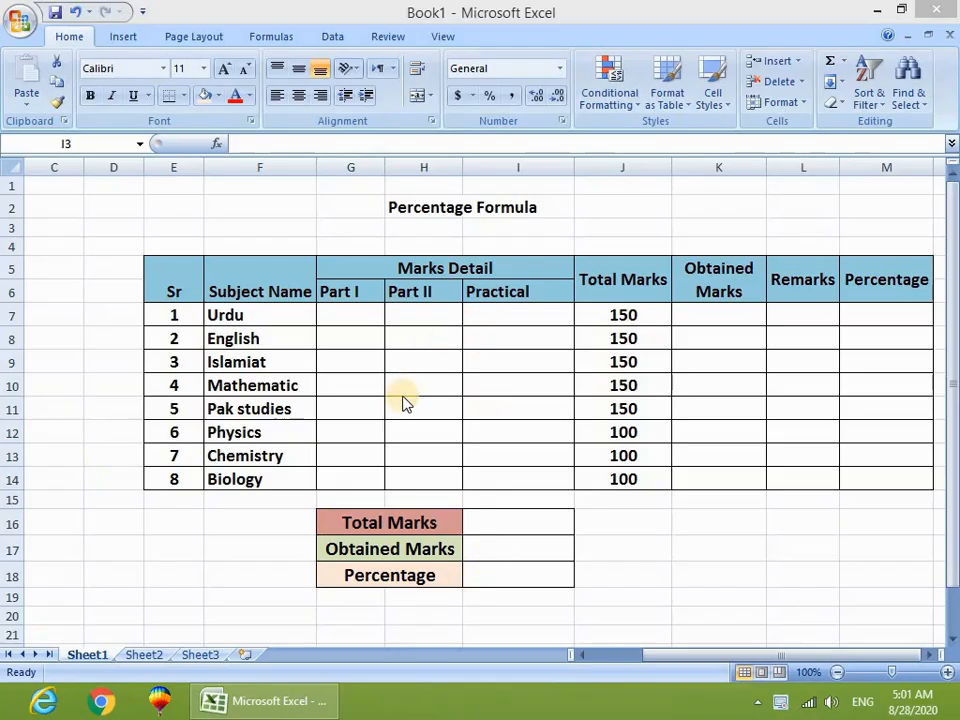
- Examine the marks table and its column headings from Sr through Obtained Marks
{"action": "left_click", "coordinate": [250, 293]}
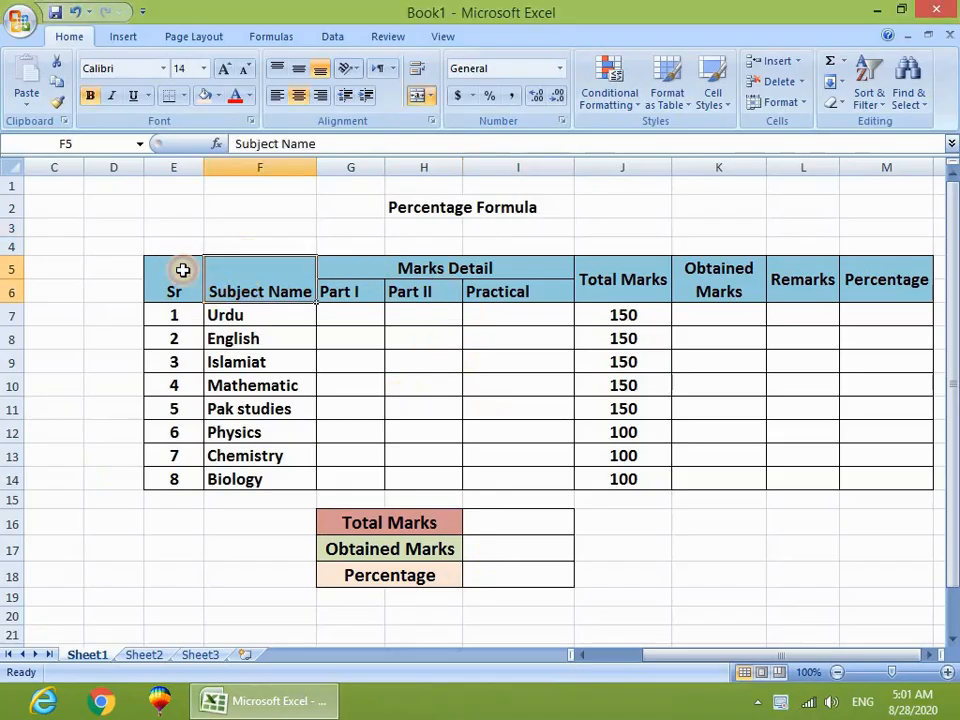
{"action": "left_click_drag", "start_coordinate": [183, 270], "coordinate": [866, 475]}
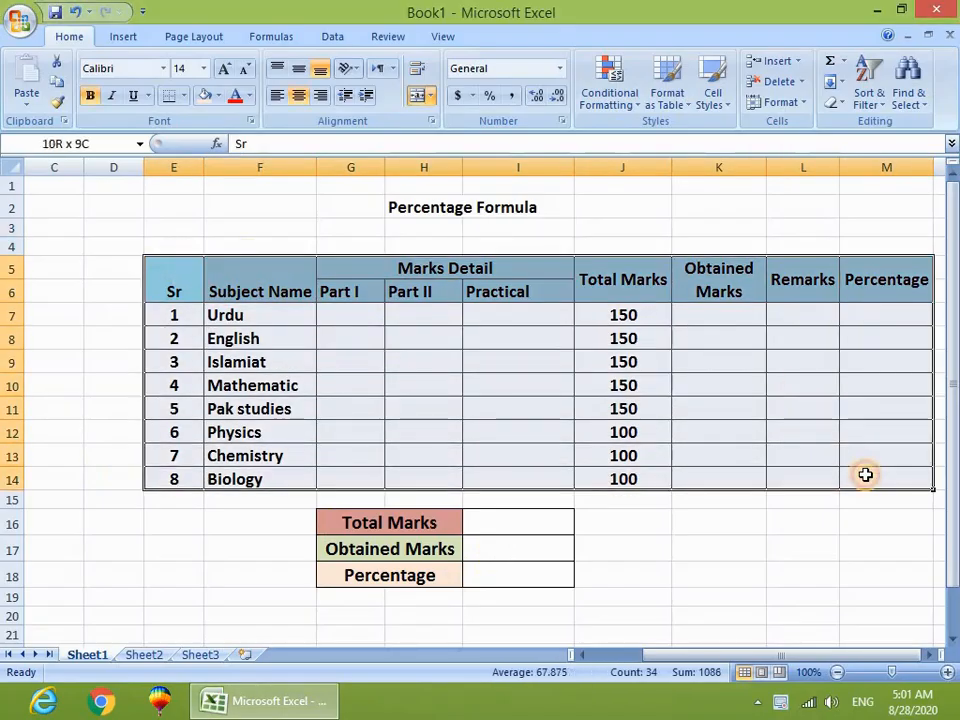
{"action": "left_click", "coordinate": [778, 491]}
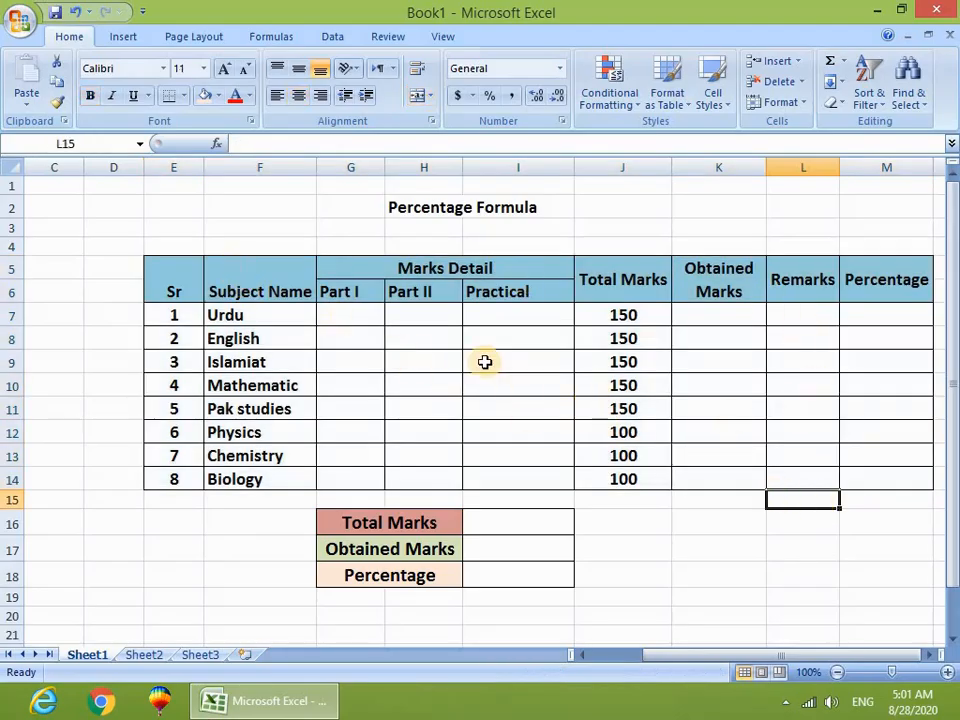
{"action": "left_click", "coordinate": [186, 279]}
{"action": "left_click", "coordinate": [266, 278]}
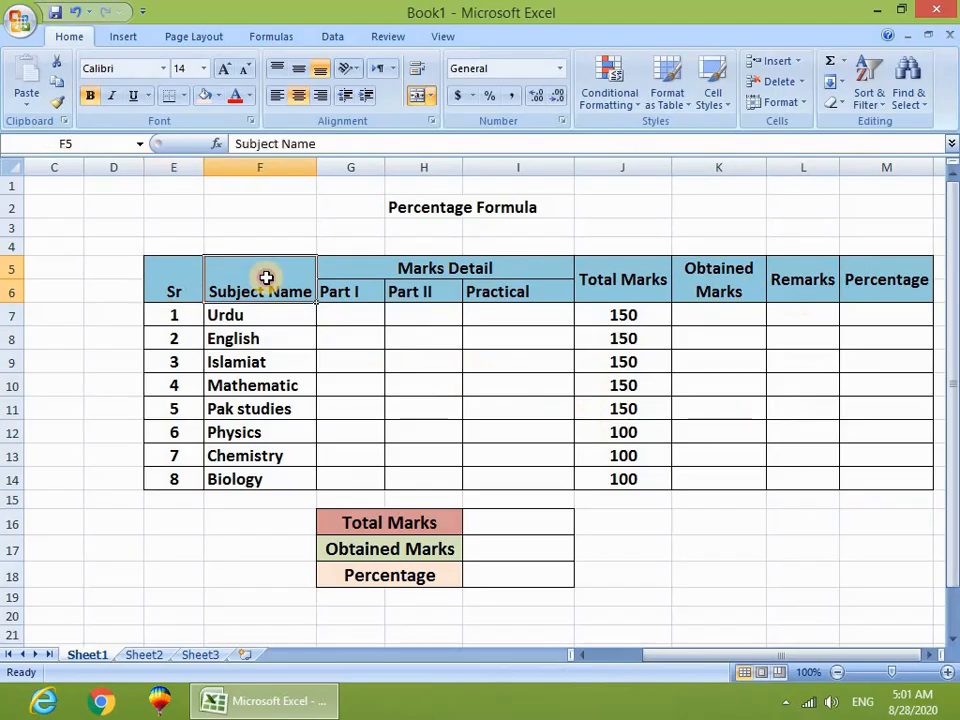
{"action": "left_click_drag", "start_coordinate": [351, 276], "coordinate": [369, 285]}
{"action": "left_click", "coordinate": [369, 285]}
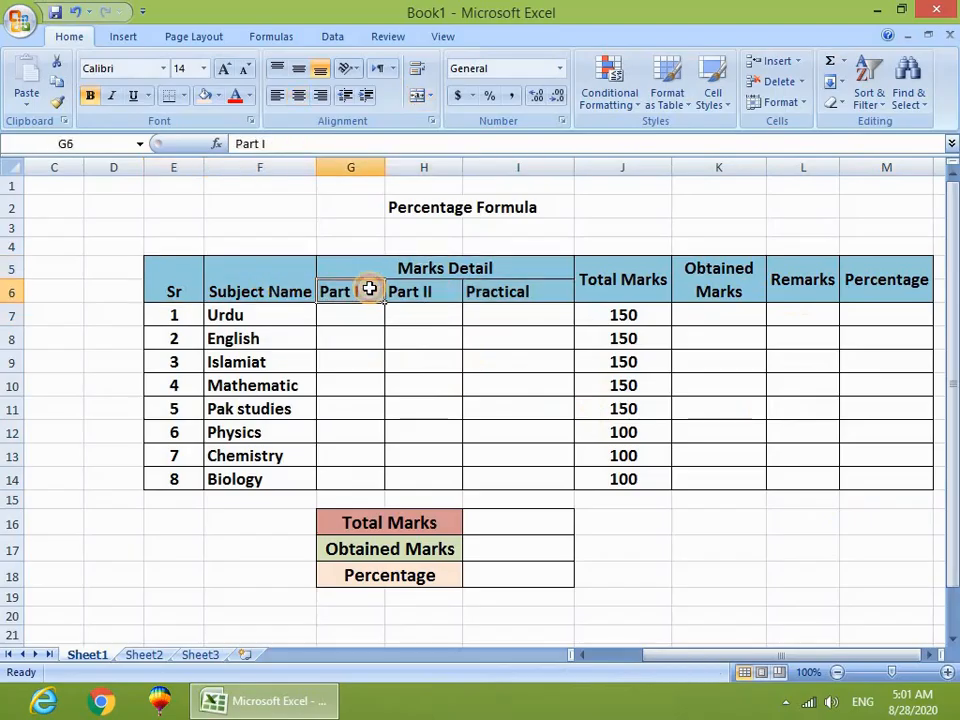
{"action": "left_click", "coordinate": [424, 291]}
{"action": "left_click", "coordinate": [506, 289]}
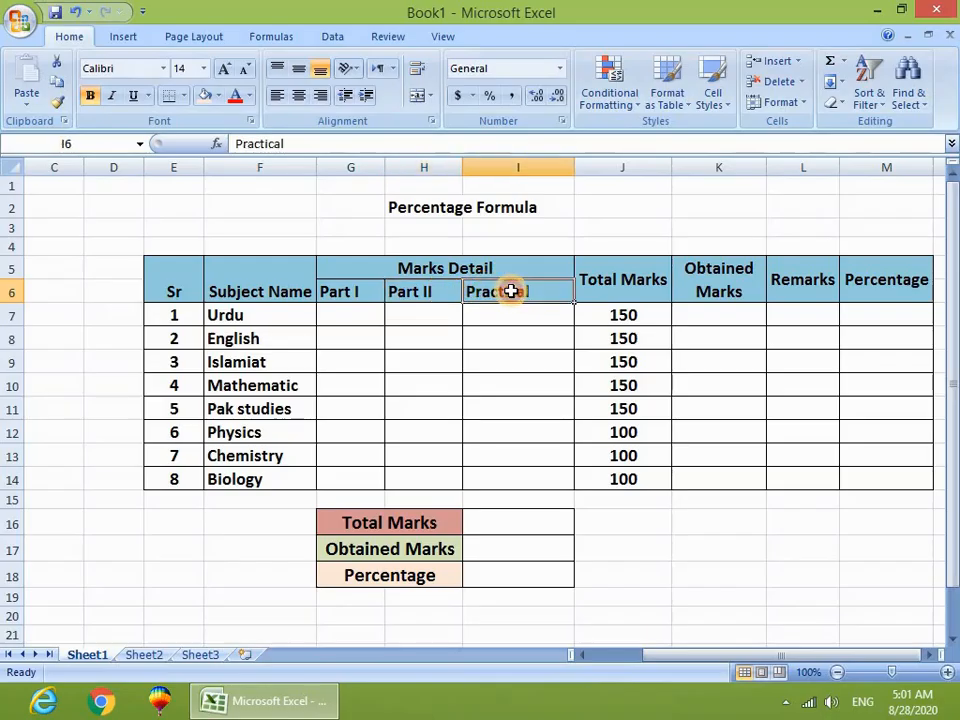
{"action": "left_click", "coordinate": [621, 279]}
{"action": "left_click", "coordinate": [712, 281]}
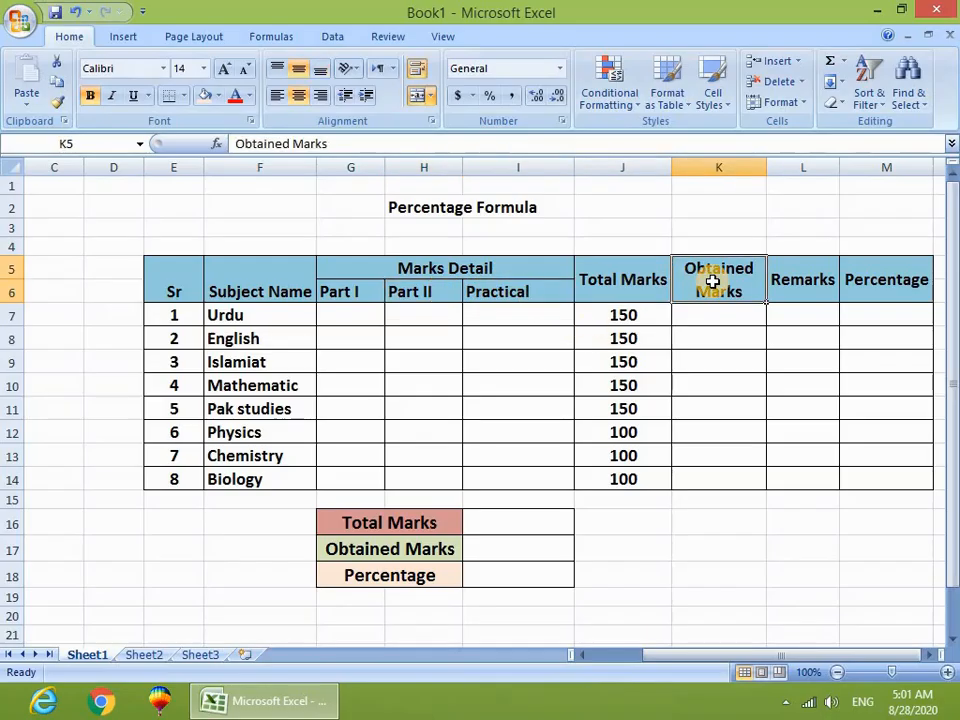
- Widen the Remarks column of the marks table
{"action": "left_click", "coordinate": [789, 315]}
{"action": "left_click_drag", "start_coordinate": [839, 168], "coordinate": [869, 168]}
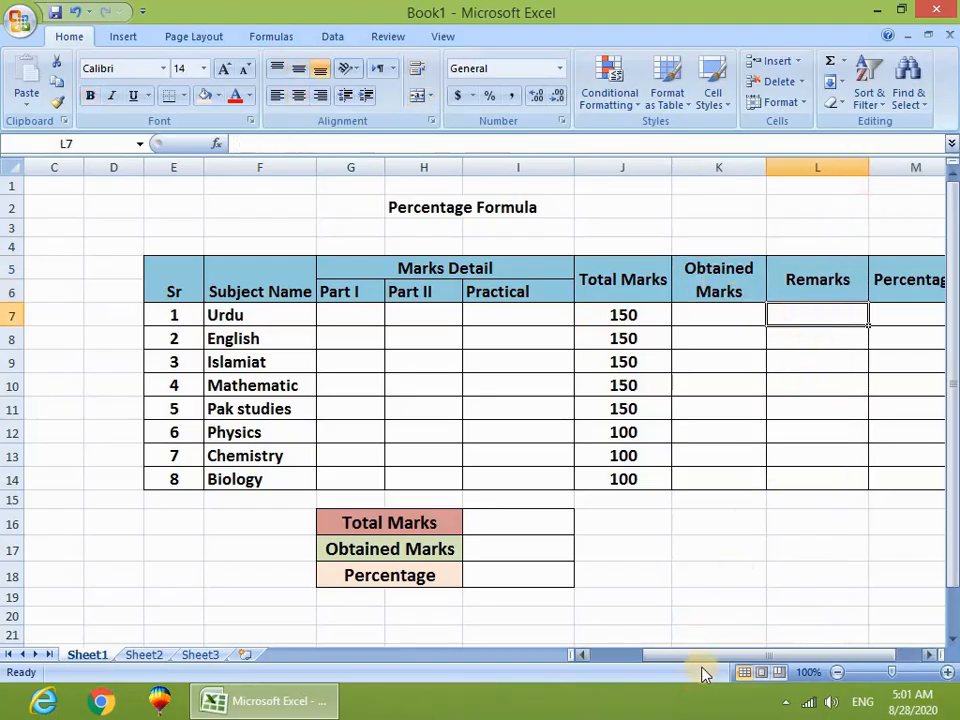
{"action": "left_click_drag", "start_coordinate": [720, 655], "coordinate": [748, 654]}
- Examine the Percentage column, the summary block for total marks, obtained marks and percentage, and Urdu's total marks cell
{"action": "left_click_drag", "start_coordinate": [849, 315], "coordinate": [867, 479]}
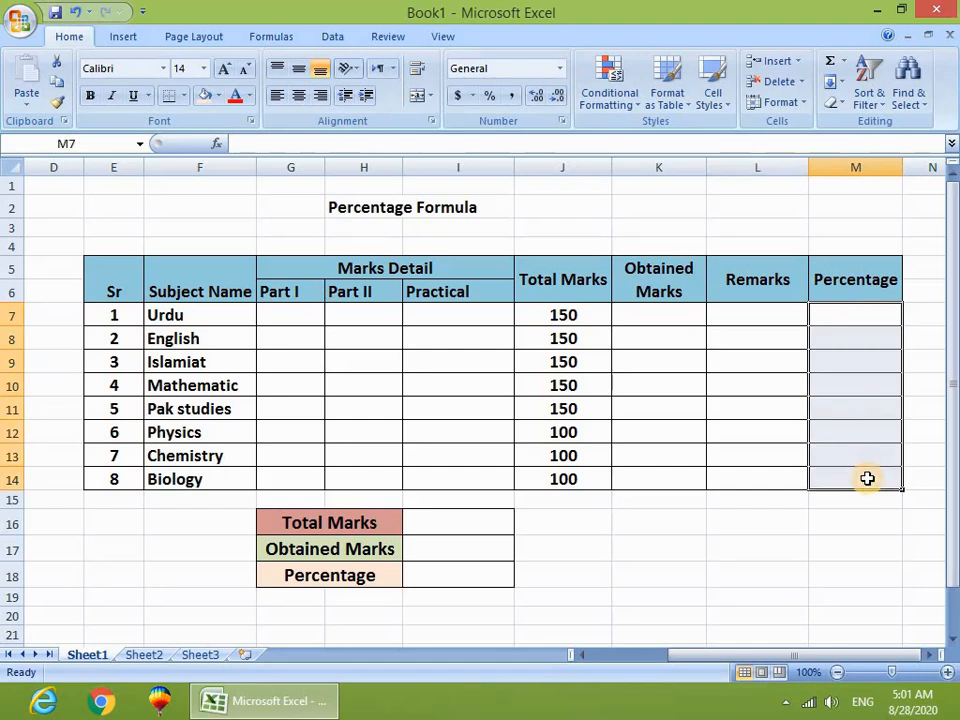
{"action": "left_click", "coordinate": [443, 540]}
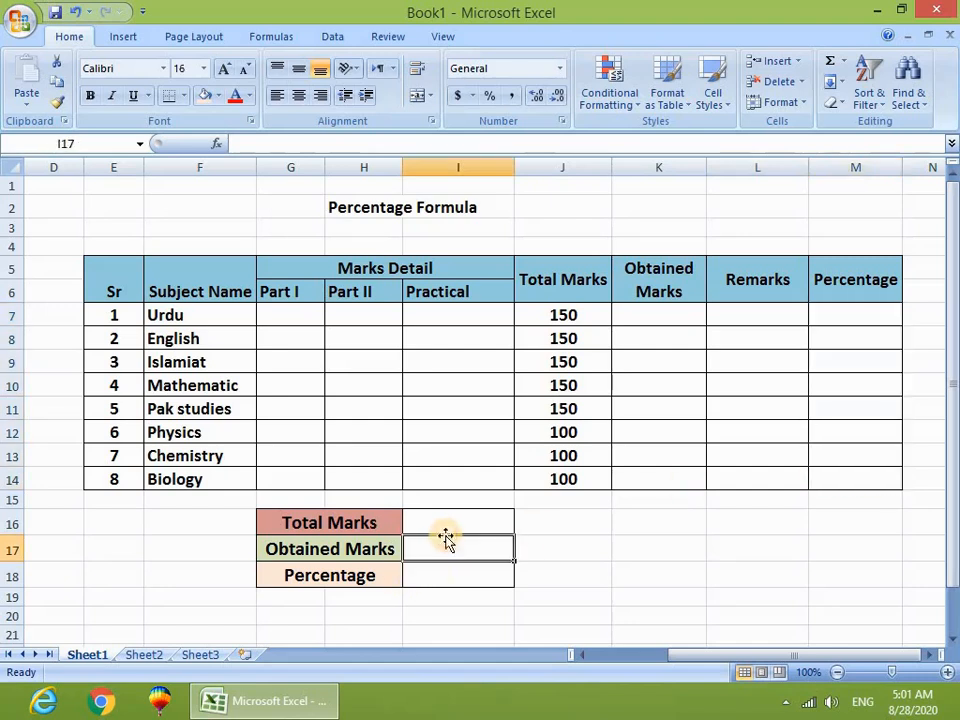
{"action": "left_click", "coordinate": [446, 530]}
{"action": "left_click", "coordinate": [437, 549]}
{"action": "left_click", "coordinate": [427, 574]}
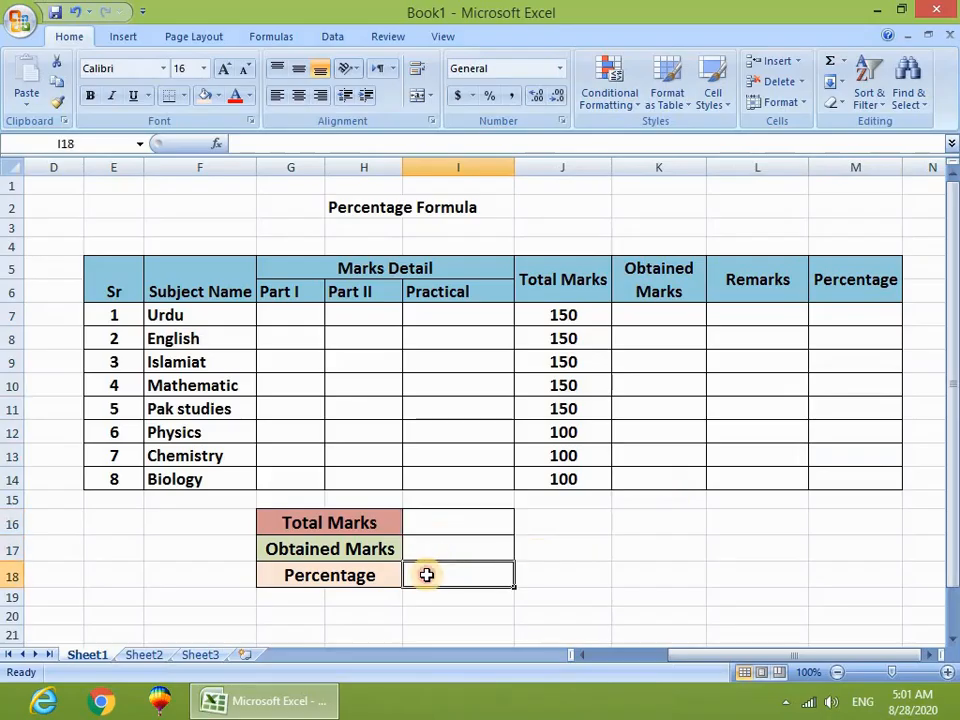
{"action": "left_click_drag", "start_coordinate": [445, 525], "coordinate": [343, 576]}
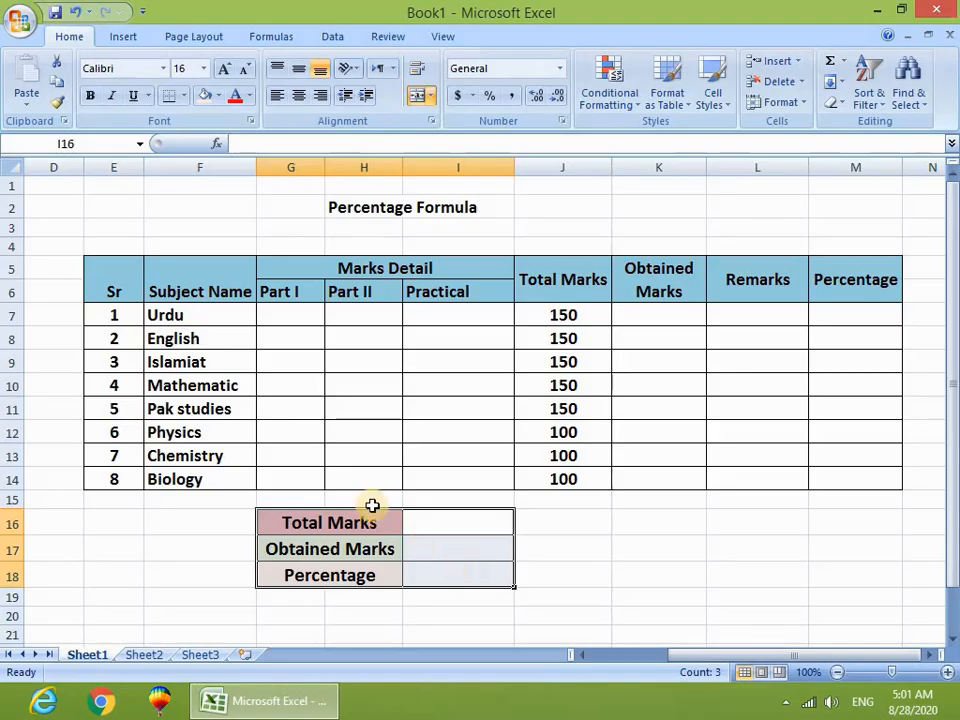
{"action": "left_click", "coordinate": [304, 319]}
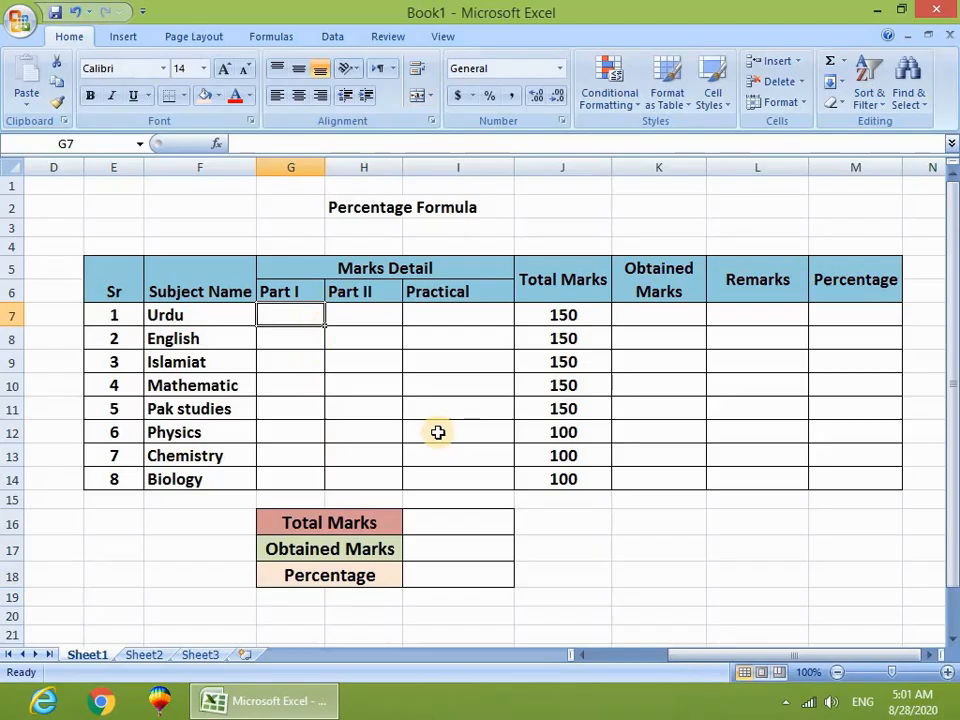
{"action": "left_click", "coordinate": [560, 316]}
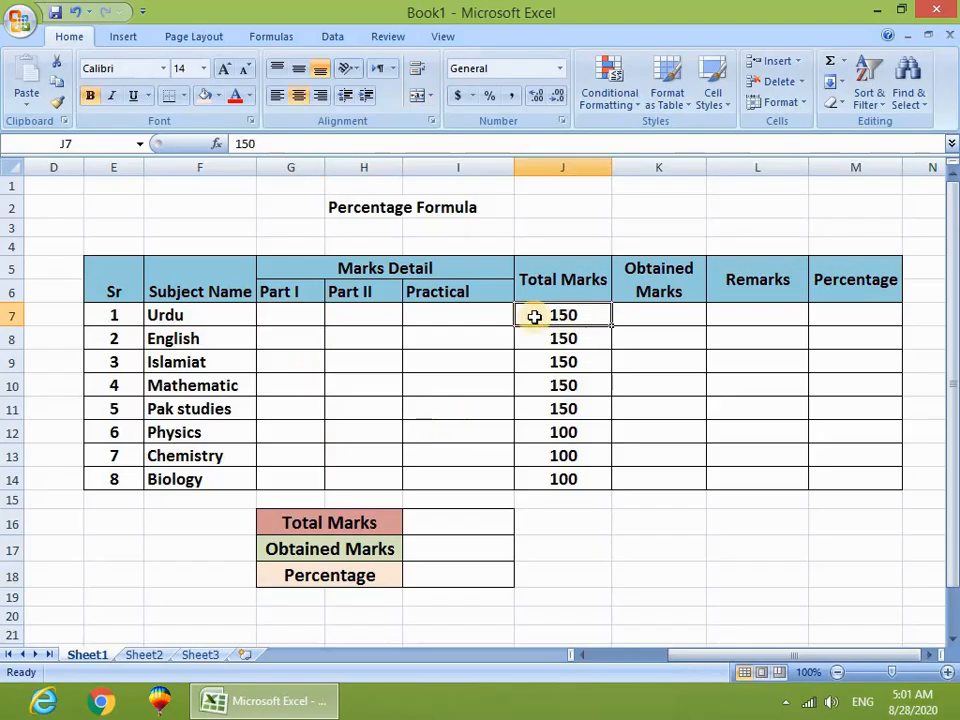
- Enter 40 for both Part I and Part II in the Urdu row
{"action": "left_click", "coordinate": [296, 313]}
{"action": "type", "text": "40"}
{"action": "key", "text": "Tab"}
{"action": "type", "text": "40"}
{"action": "key", "text": "Tab"}
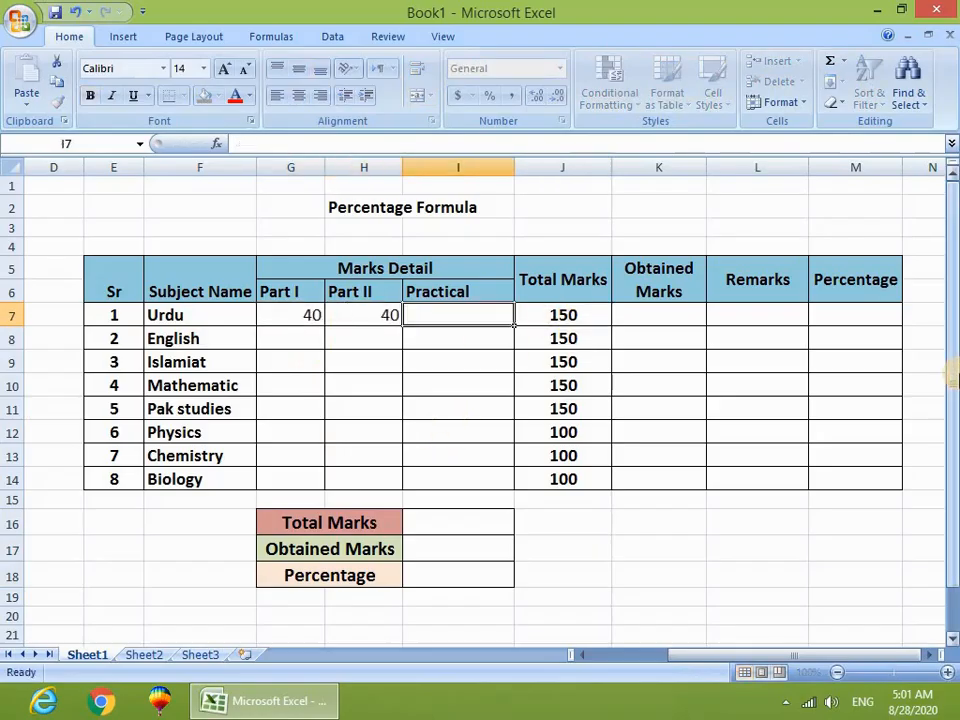
{"action": "type", "text": "20"}
{"action": "left_click", "coordinate": [467, 368]}
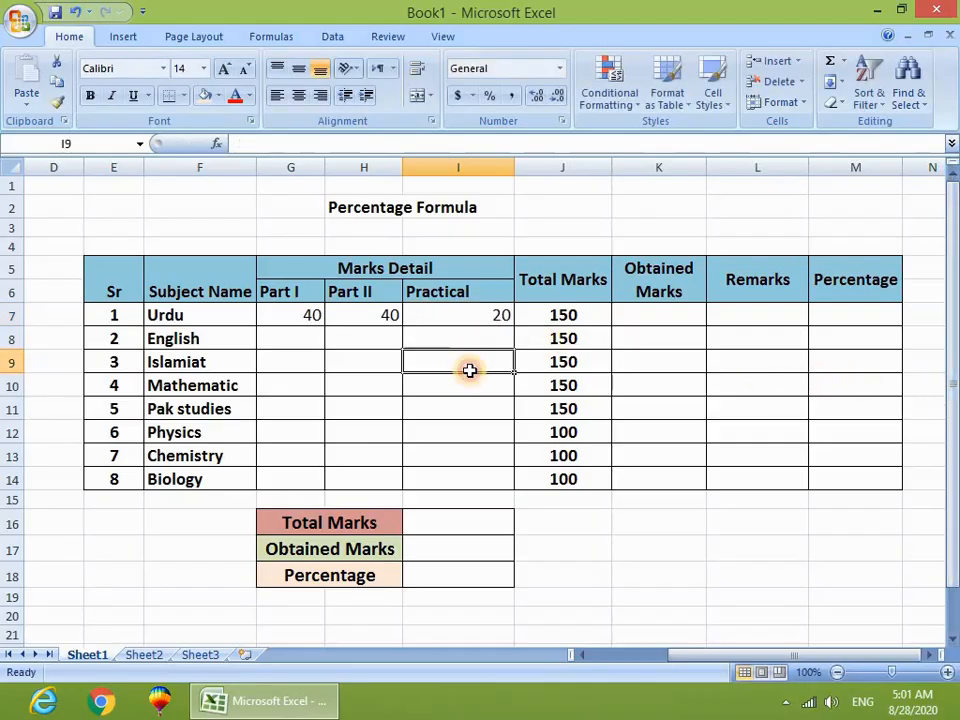
{"action": "left_click", "coordinate": [466, 316]}
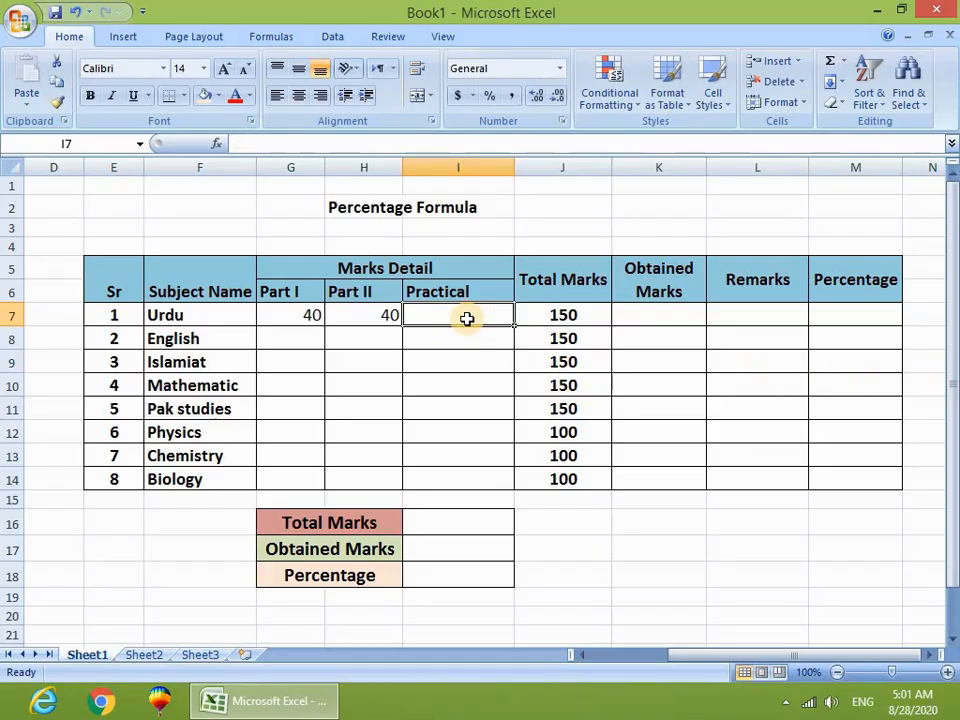
- Centre the contents of the marks detail cells G7:I14 horizontally
{"action": "left_click_drag", "start_coordinate": [230, 436], "coordinate": [443, 445]}
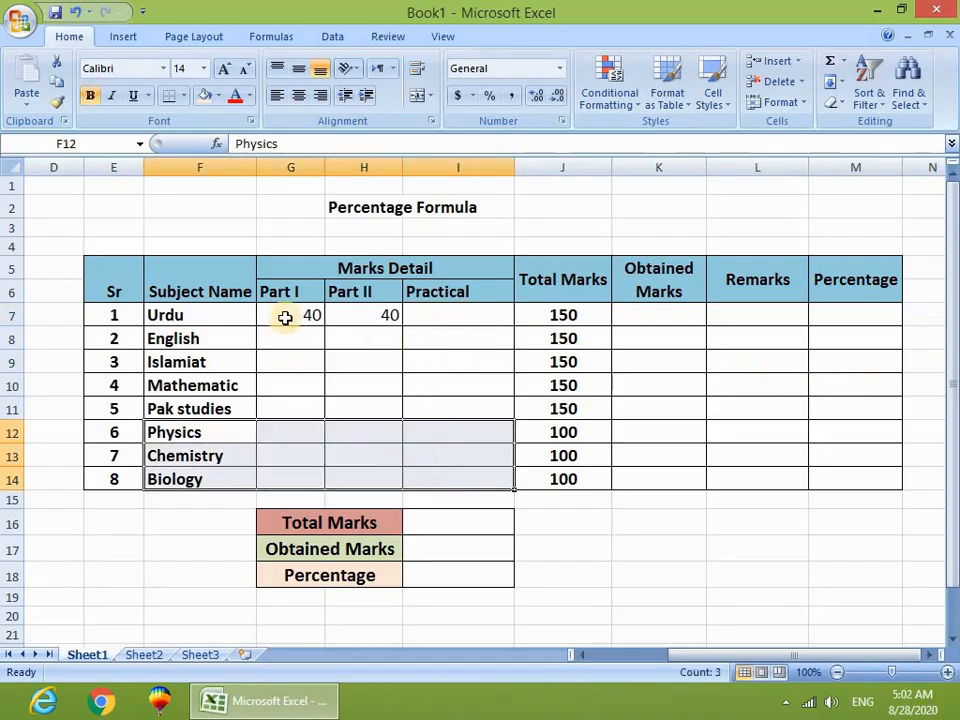
{"action": "left_click_drag", "start_coordinate": [285, 317], "coordinate": [456, 471]}
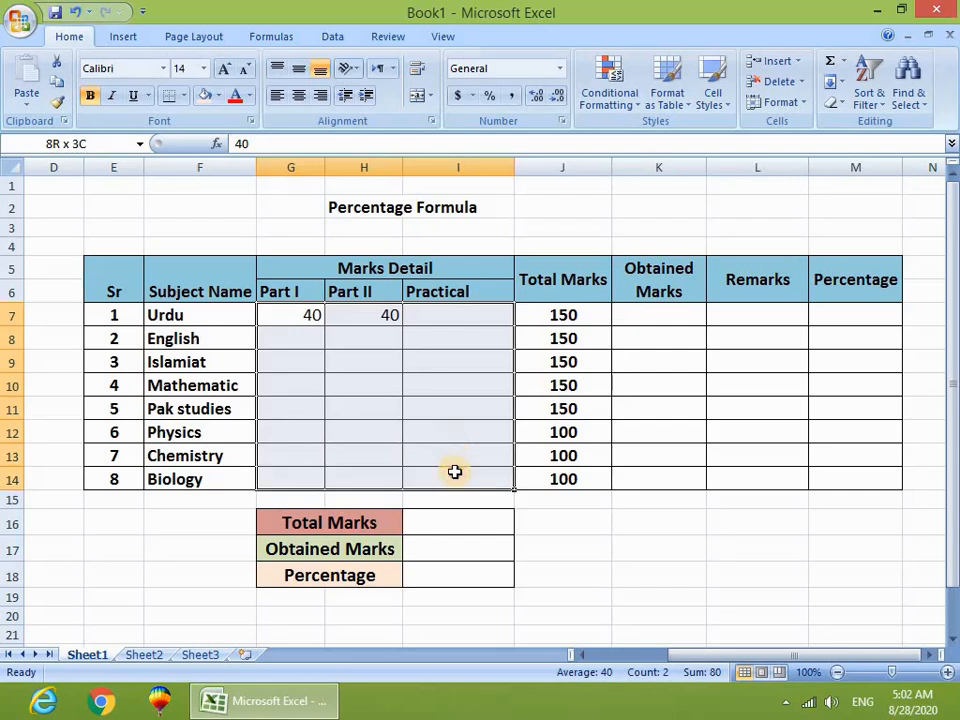
{"action": "left_click", "coordinate": [305, 96]}
- Enter the Part I and Part II marks: 30 and 10 for English, 40 and 30 for Islamiat
{"action": "left_click", "coordinate": [280, 339]}
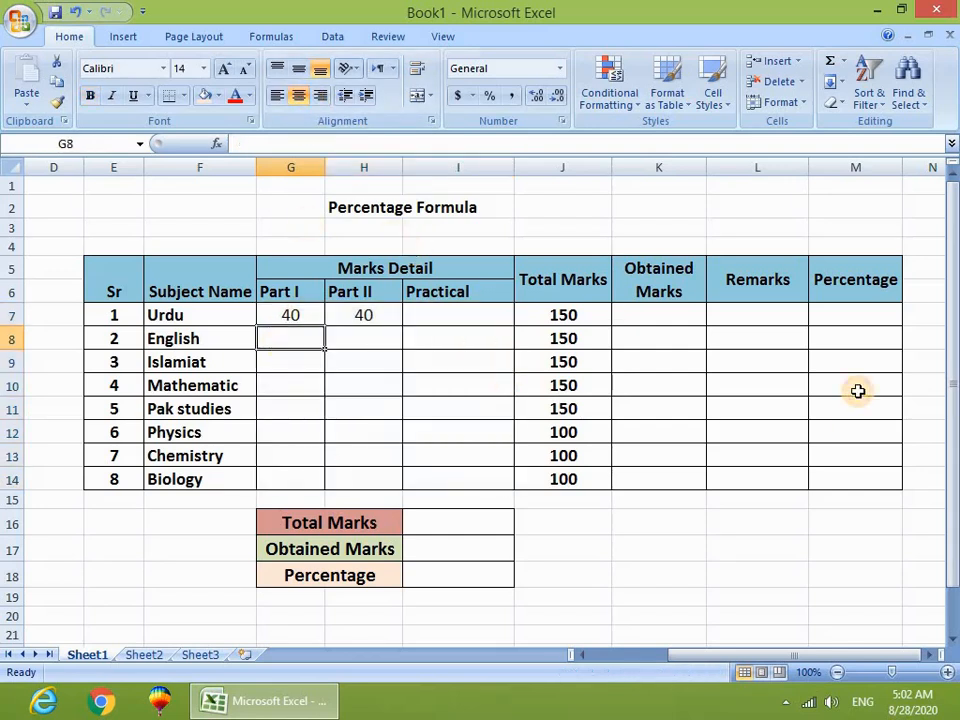
{"action": "type", "text": "30"}
{"action": "key", "text": "Tab"}
{"action": "type", "text": "10"}
{"action": "key", "text": "Return"}
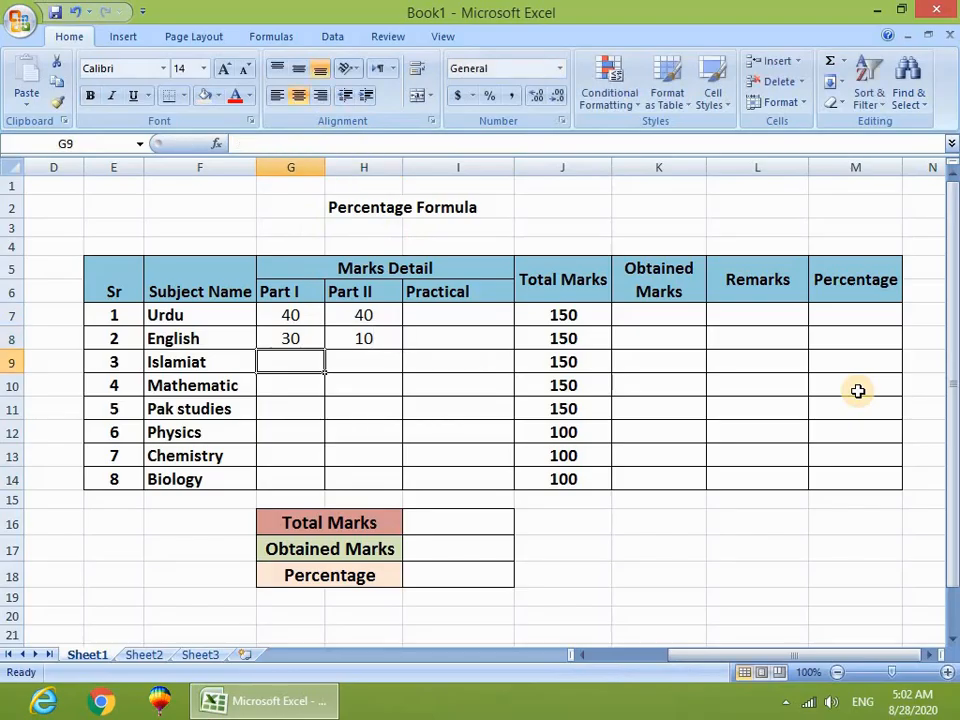
{"action": "type", "text": "40"}
{"action": "key", "text": "Tab"}
{"action": "type", "text": "10"}
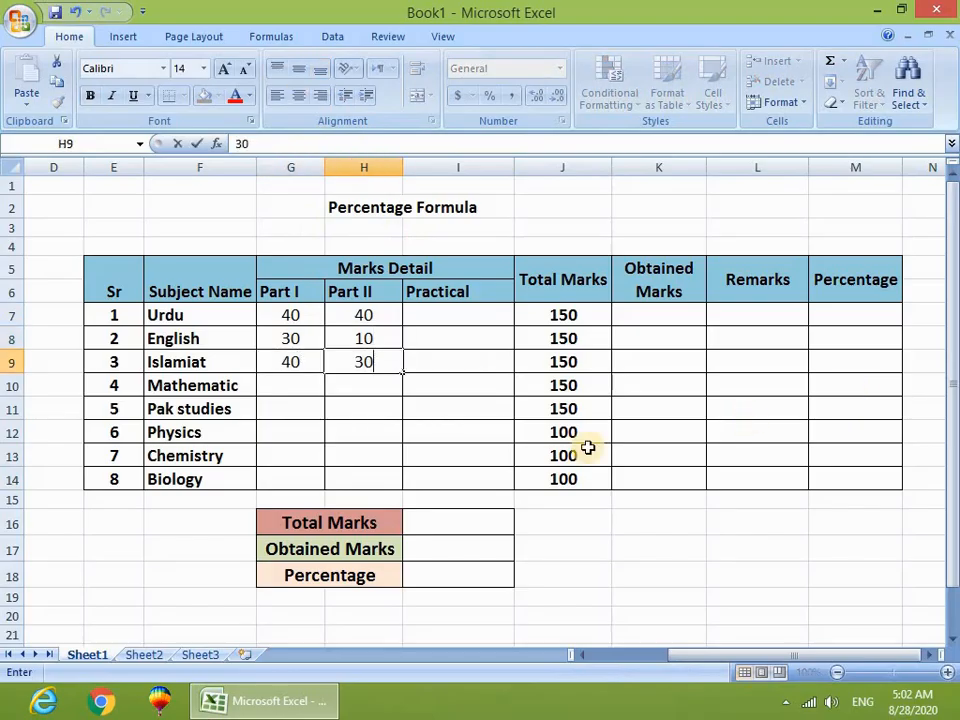
- Enter the Part I and Part II marks: 30 and 30 for Mathematic, 40 and 10 for Pak studies
{"action": "left_click", "coordinate": [291, 389]}
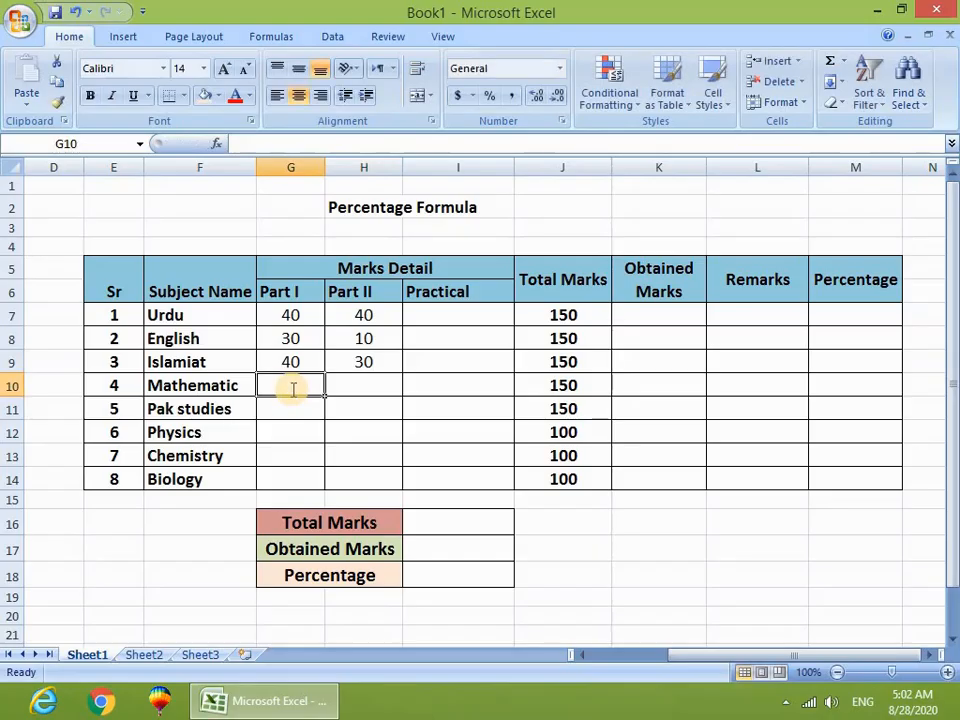
{"action": "type", "text": "30"}
{"action": "key", "text": "Tab"}
{"action": "type", "text": "30"}
{"action": "key", "text": "Return"}
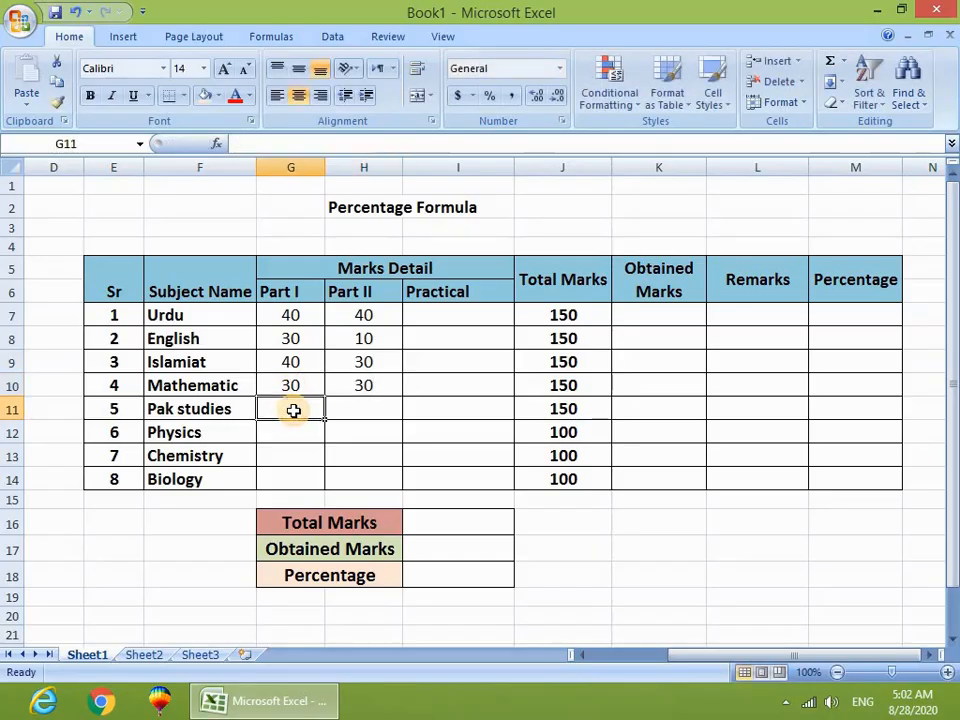
{"action": "type", "text": "40"}
{"action": "key", "text": "Tab"}
{"action": "type", "text": "10"}
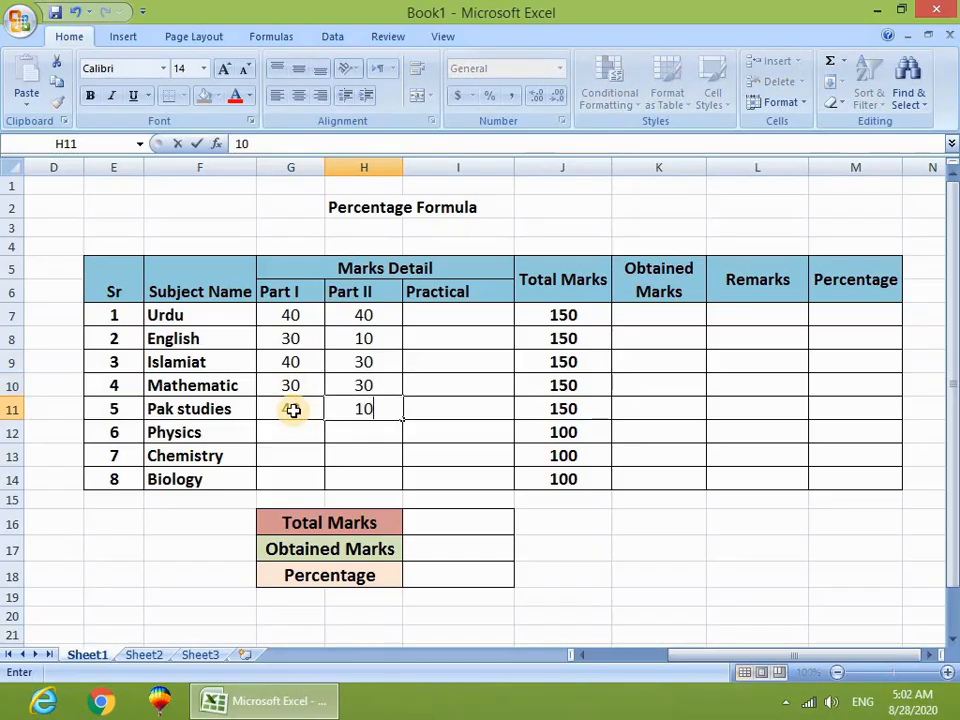
{"action": "key", "text": "Tab"}
{"action": "key", "text": "Return"}
- Enter the Physics marks as 30 for Part I, 20 for Part II and 15 for Practical
{"action": "type", "text": "30"}
{"action": "key", "text": "Tab"}
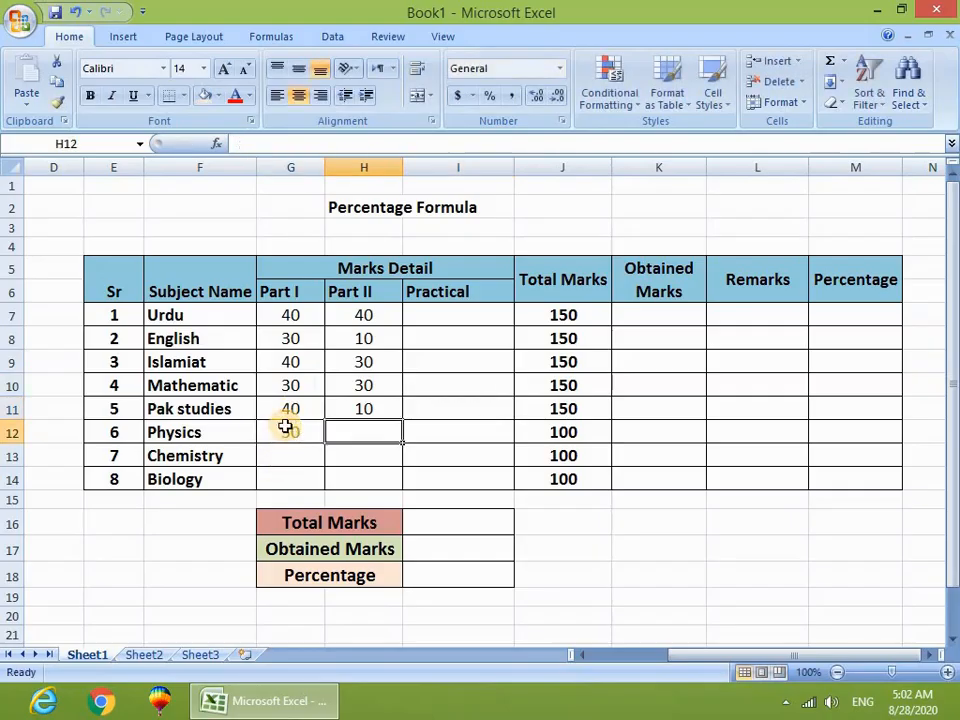
{"action": "type", "text": "20"}
{"action": "key", "text": "Tab"}
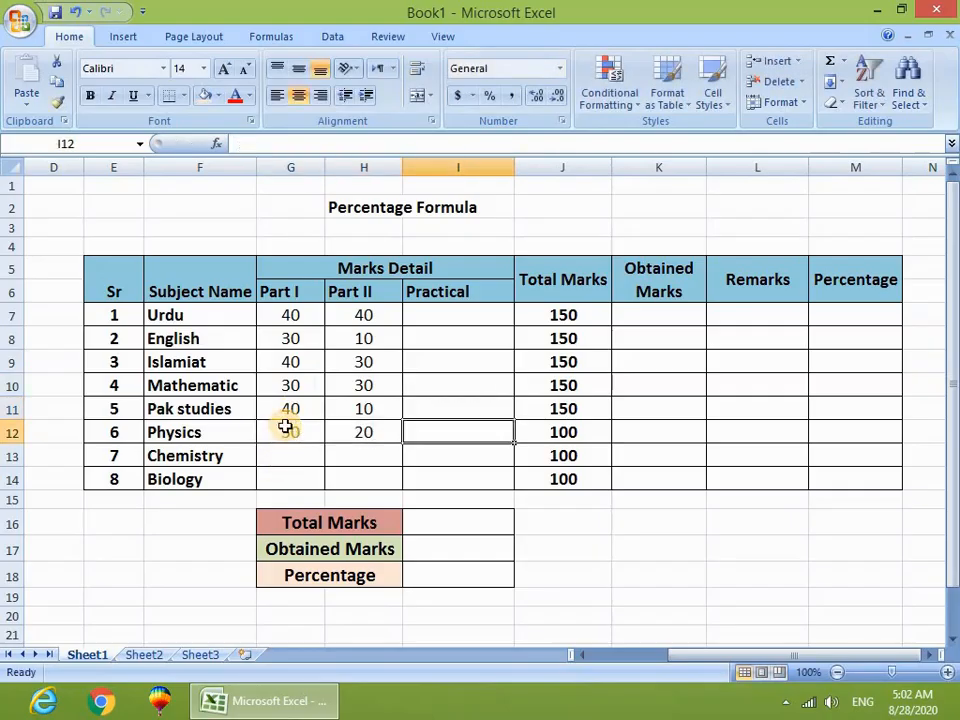
{"action": "type", "text": "15"}
{"action": "key", "text": "Return"}
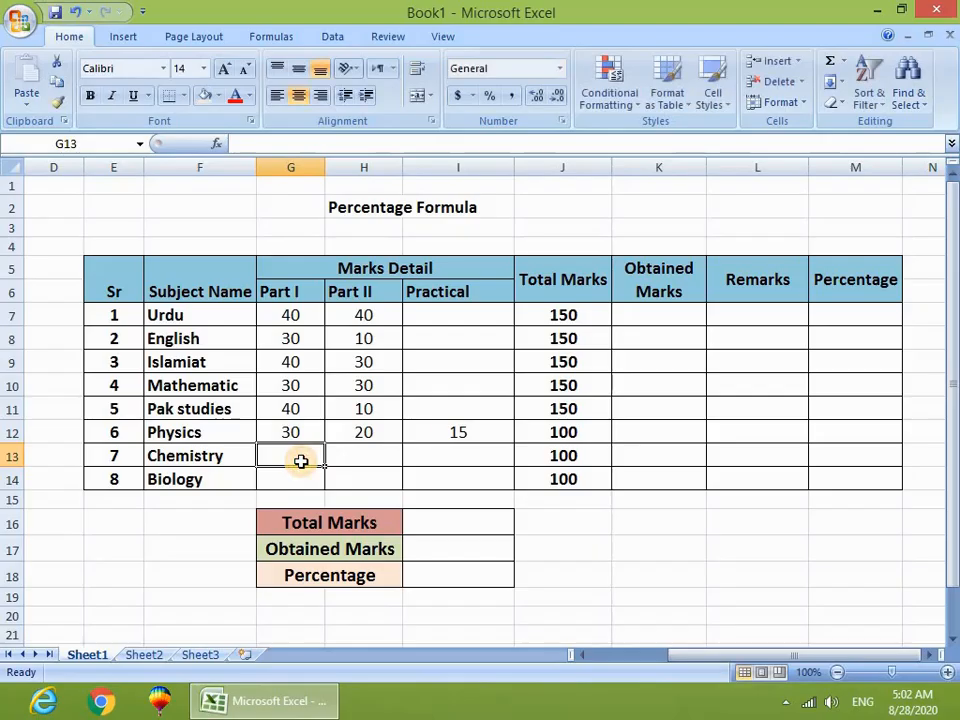
- Enter the Chemistry marks as 30 for Part I, 50 for Part II and 10 for Practical
{"action": "type", "text": "30"}
{"action": "key", "text": "Tab"}
{"action": "type", "text": "50"}
{"action": "key", "text": "Tab"}
{"action": "type", "text": "10"}
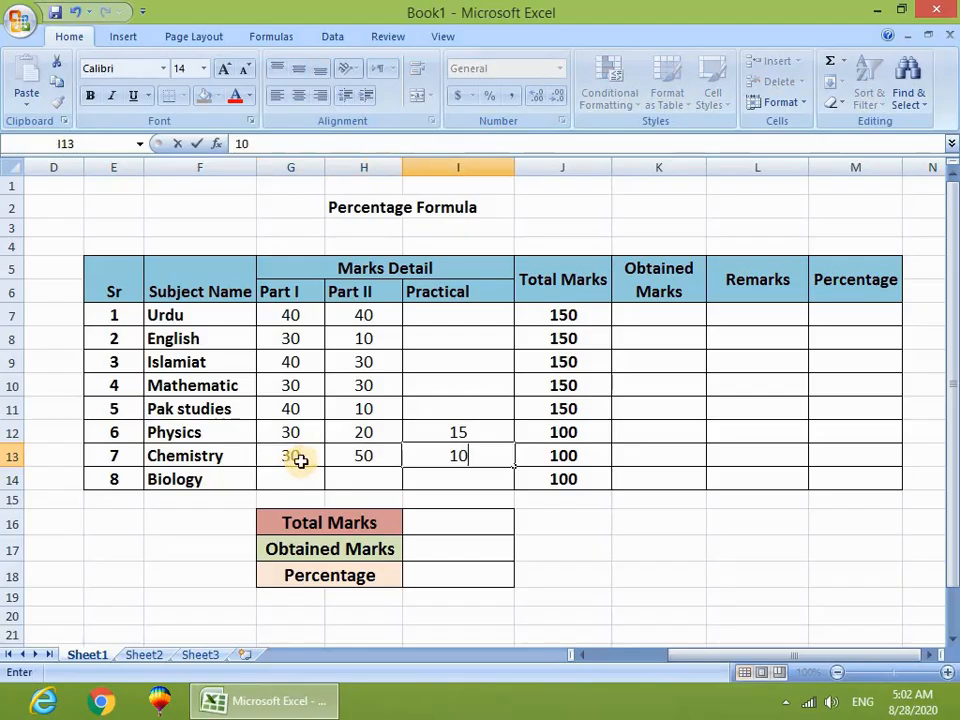
{"action": "key", "text": "Return"}
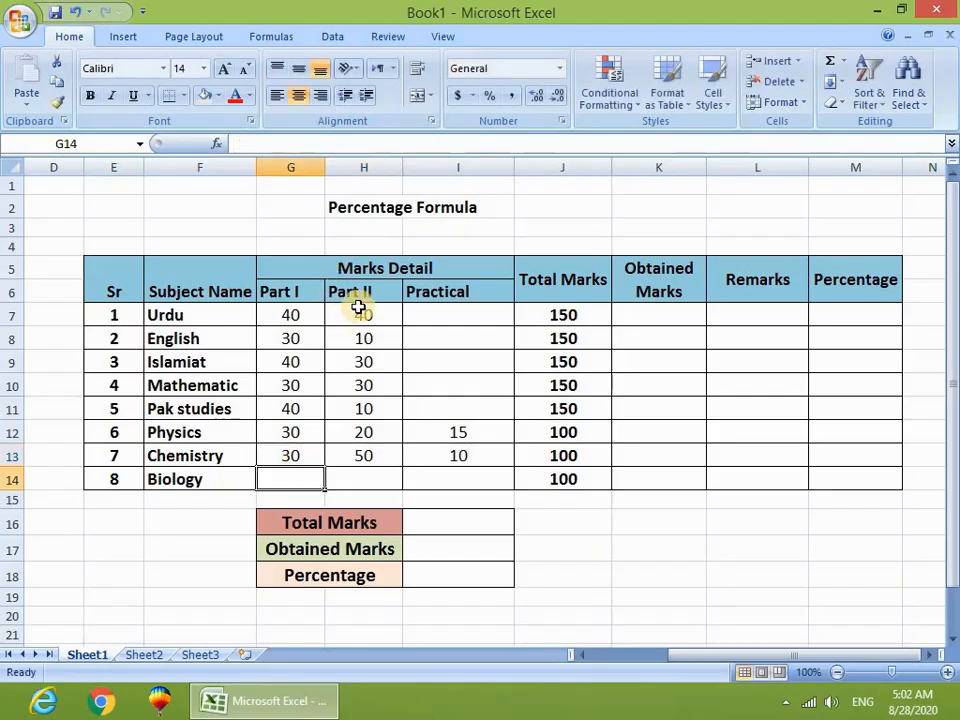
- Enter the Biology marks as 50 for Part I, 40 for Part II and 10 for Practical
{"action": "type", "text": "50"}
{"action": "key", "text": "Tab"}
{"action": "type", "text": "4"}
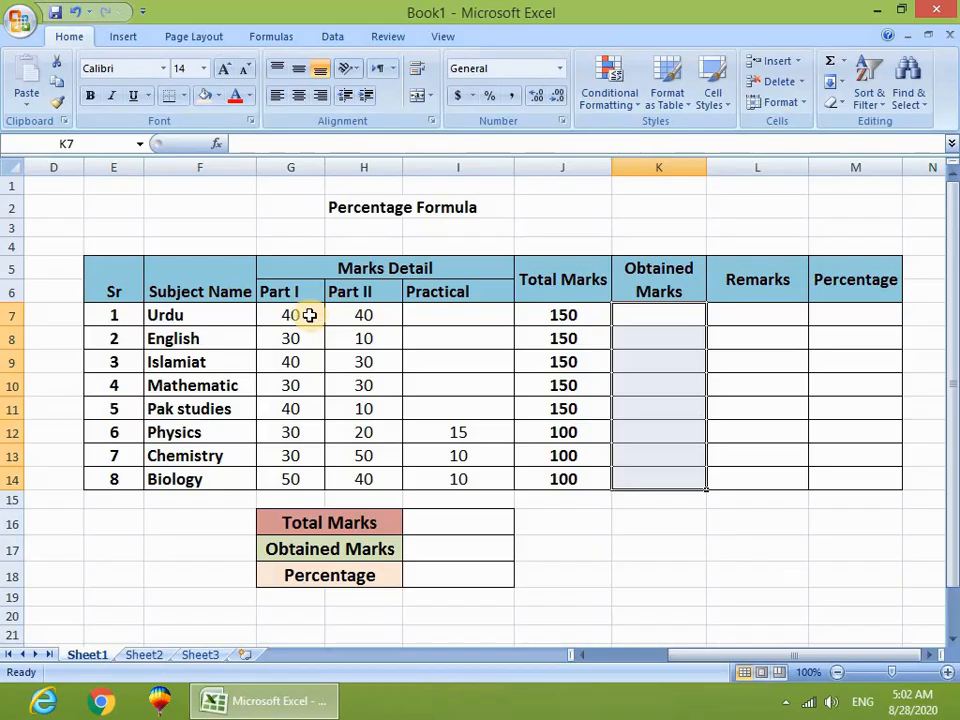
- Enter the formula =SUM(G7:I7) in the Obtained Marks cell K7 for Urdu
{"action": "left_click", "coordinate": [311, 315]}
{"action": "left_click", "coordinate": [354, 310]}
{"action": "left_click", "coordinate": [662, 317]}
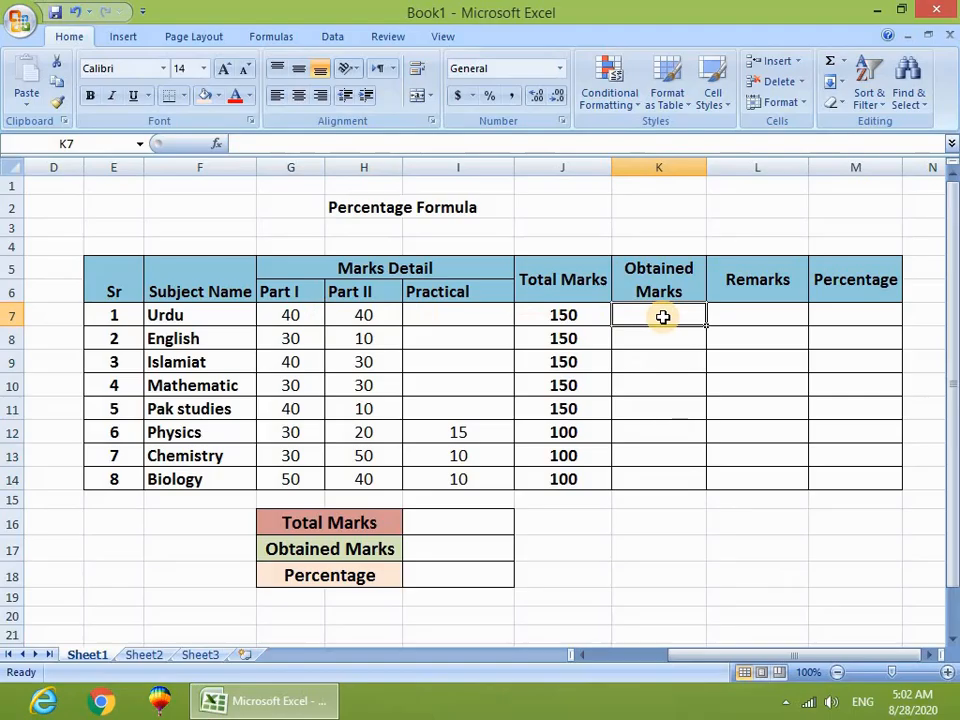
{"action": "type", "text": "=s"}
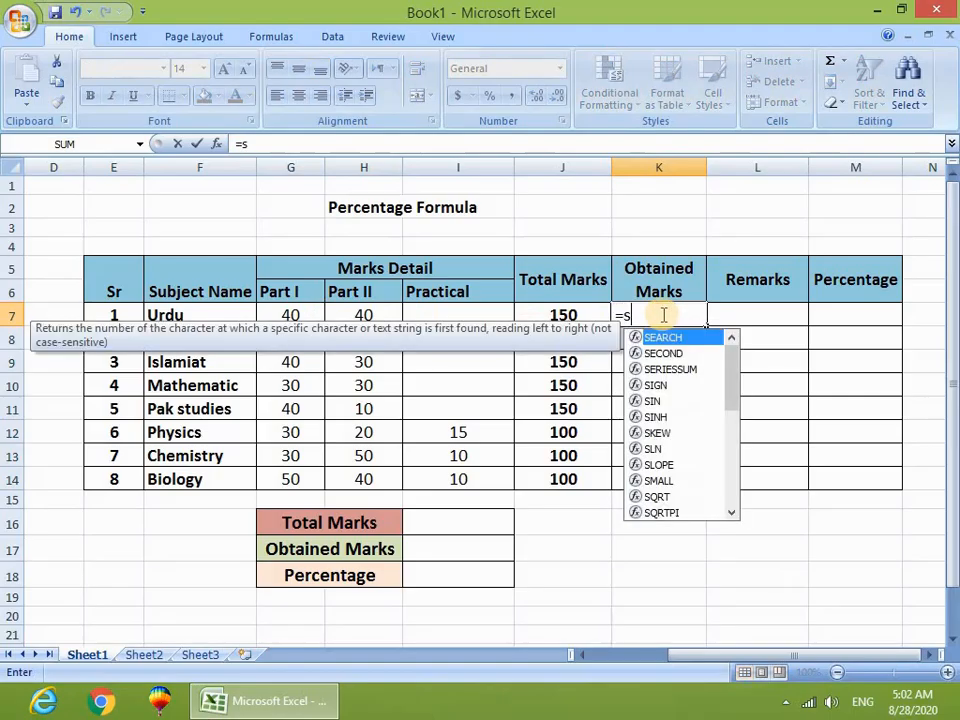
{"action": "type", "text": "um"}
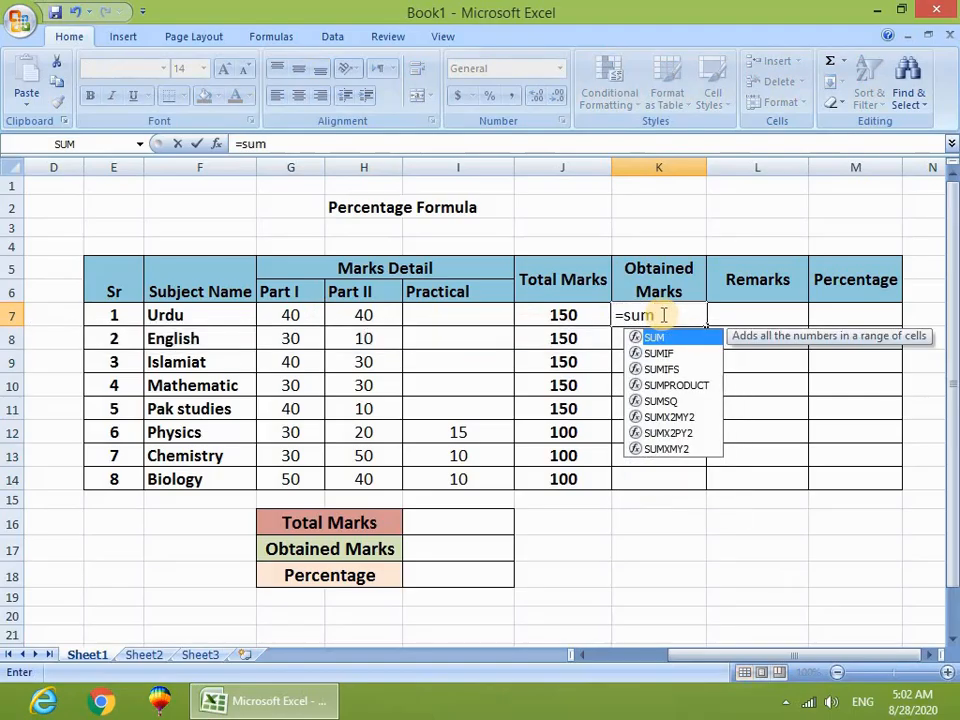
{"action": "type", "text": "("}
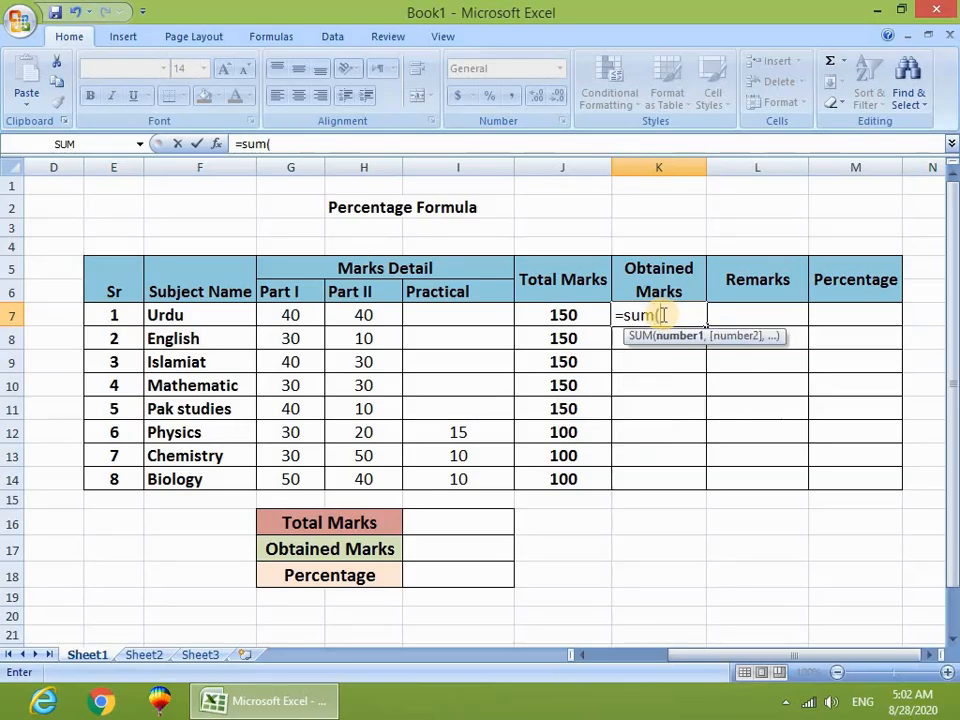
{"action": "left_click", "coordinate": [311, 314]}
{"action": "left_click_drag", "start_coordinate": [311, 314], "coordinate": [343, 312]}
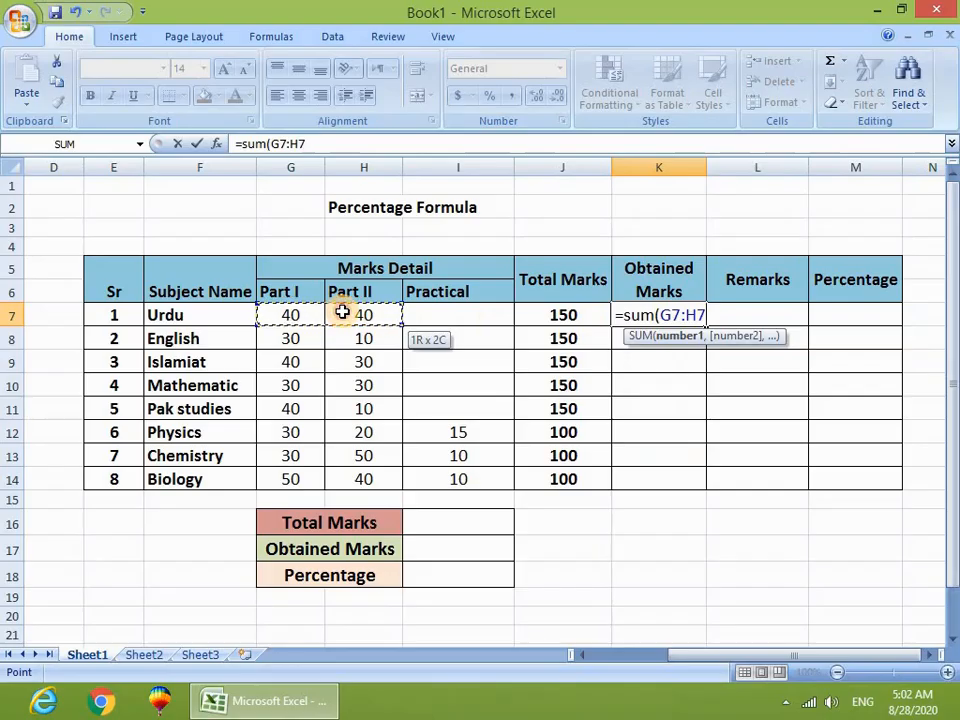
{"action": "left_click_drag", "start_coordinate": [347, 313], "coordinate": [438, 315]}
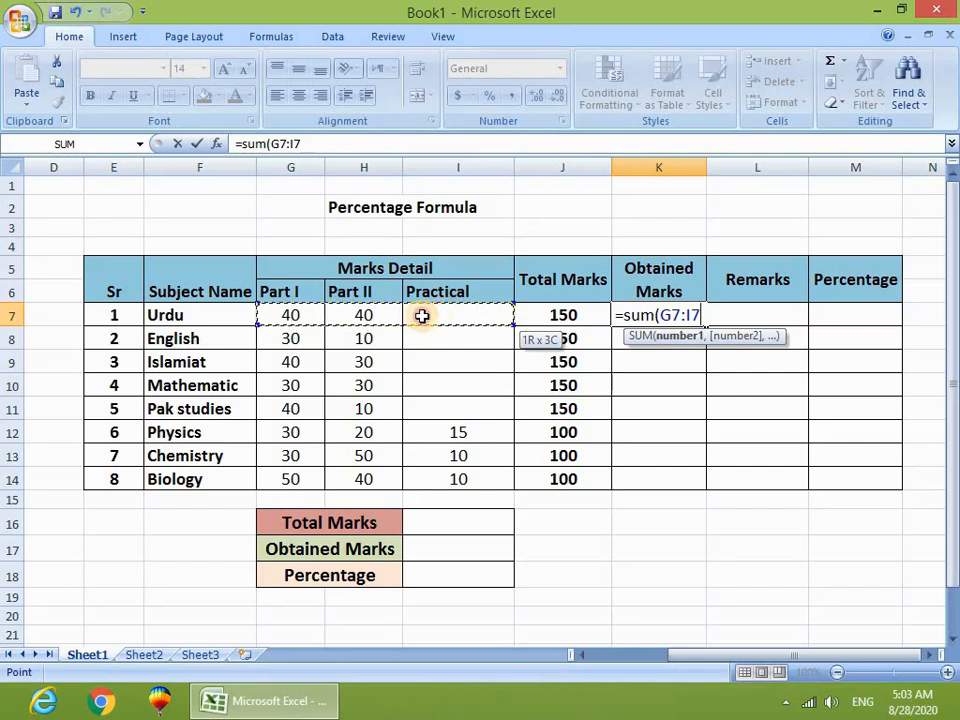
{"action": "left_click_drag", "start_coordinate": [422, 315], "coordinate": [446, 315]}
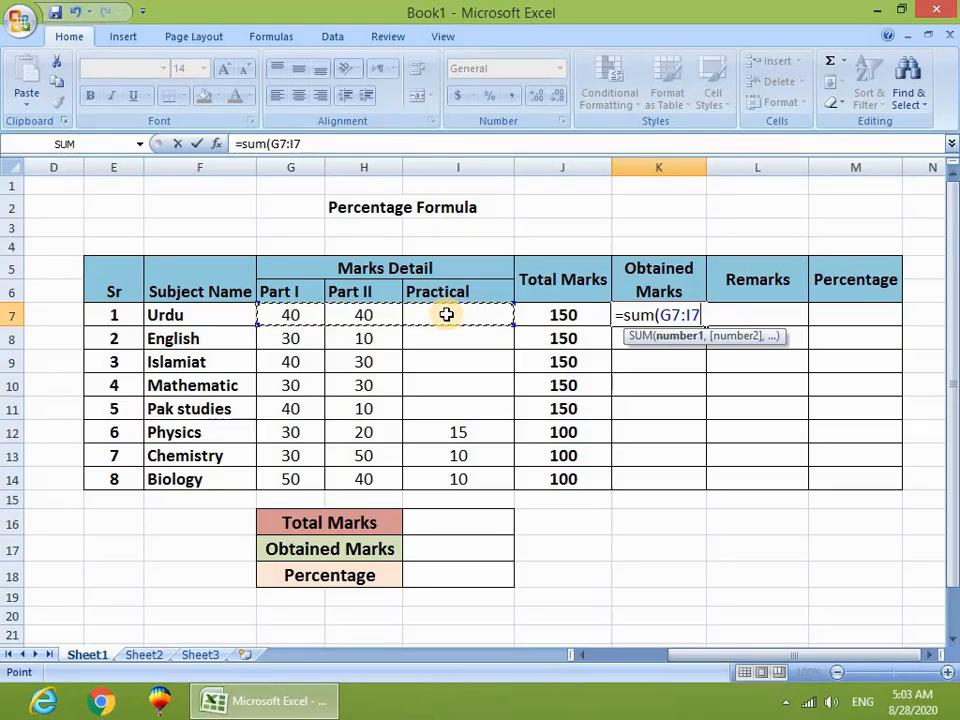
{"action": "type", "text": ")"}
{"action": "key", "text": "Return"}
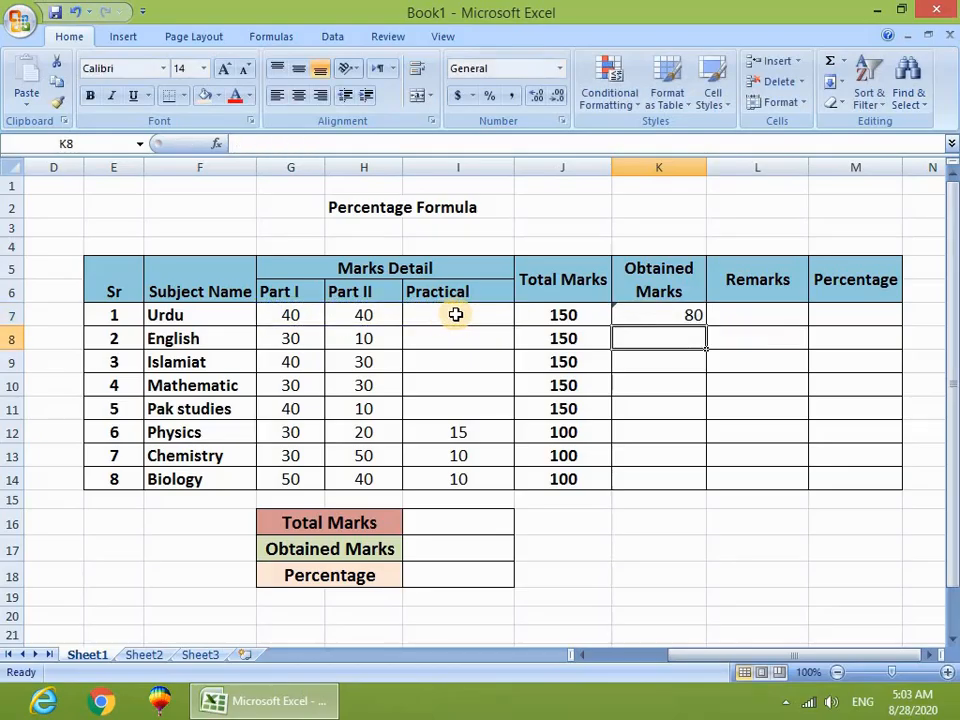
- Fill the SUM formula from K7 down to K14 and centre the Obtained Marks values
{"action": "left_click", "coordinate": [697, 320]}
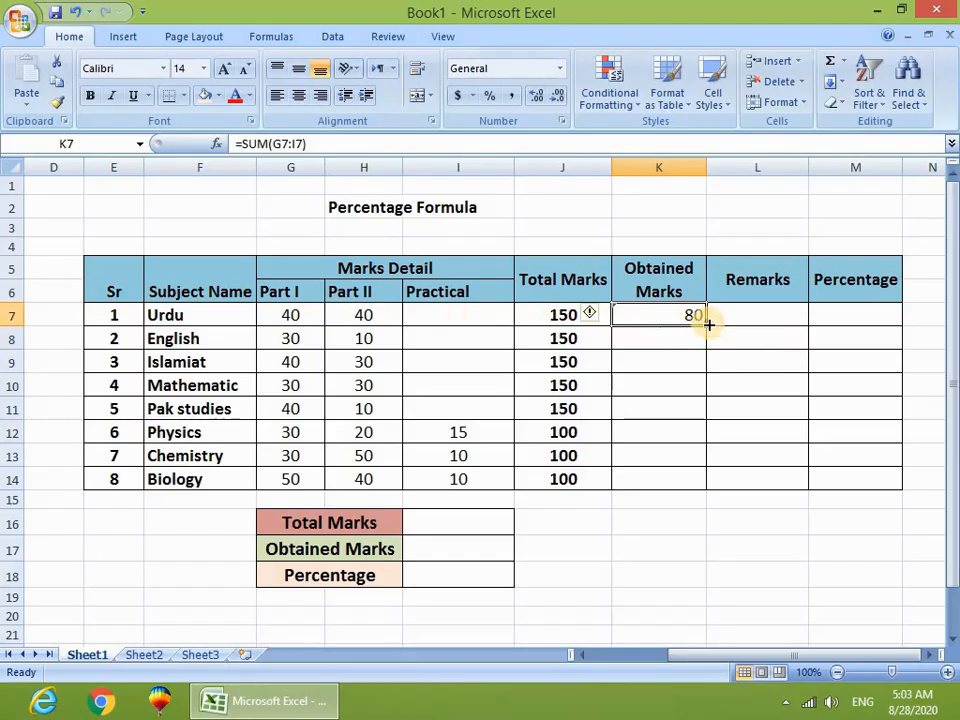
{"action": "left_click_drag", "start_coordinate": [708, 322], "coordinate": [700, 486]}
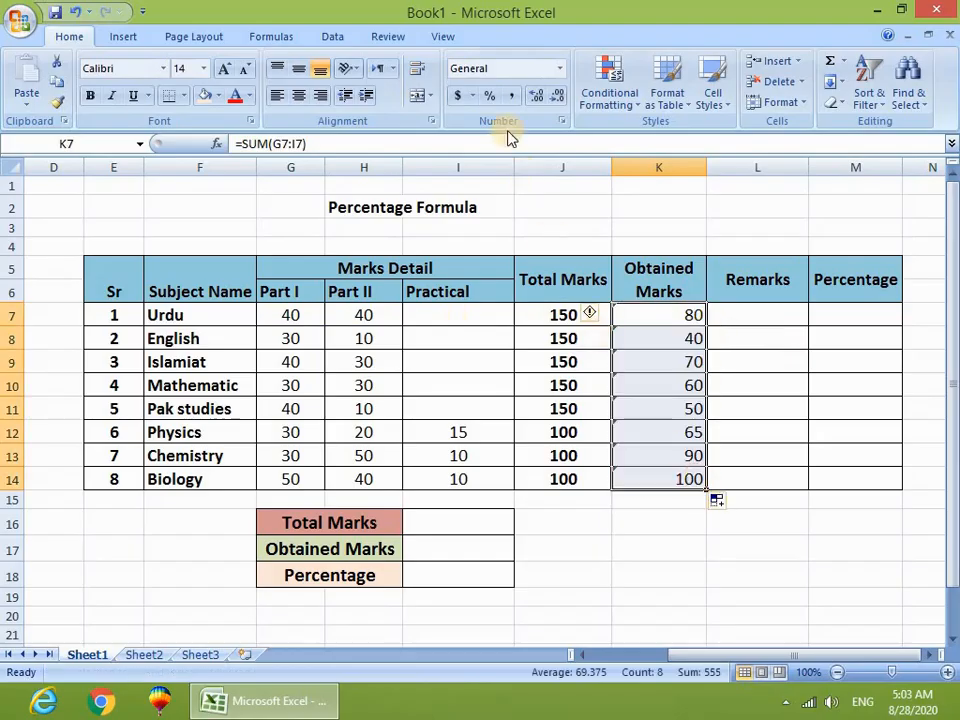
{"action": "left_click", "coordinate": [300, 96]}
{"action": "left_click", "coordinate": [653, 332]}
{"action": "left_click_drag", "start_coordinate": [666, 318], "coordinate": [675, 482]}
{"action": "left_click_drag", "start_coordinate": [315, 315], "coordinate": [362, 463]}
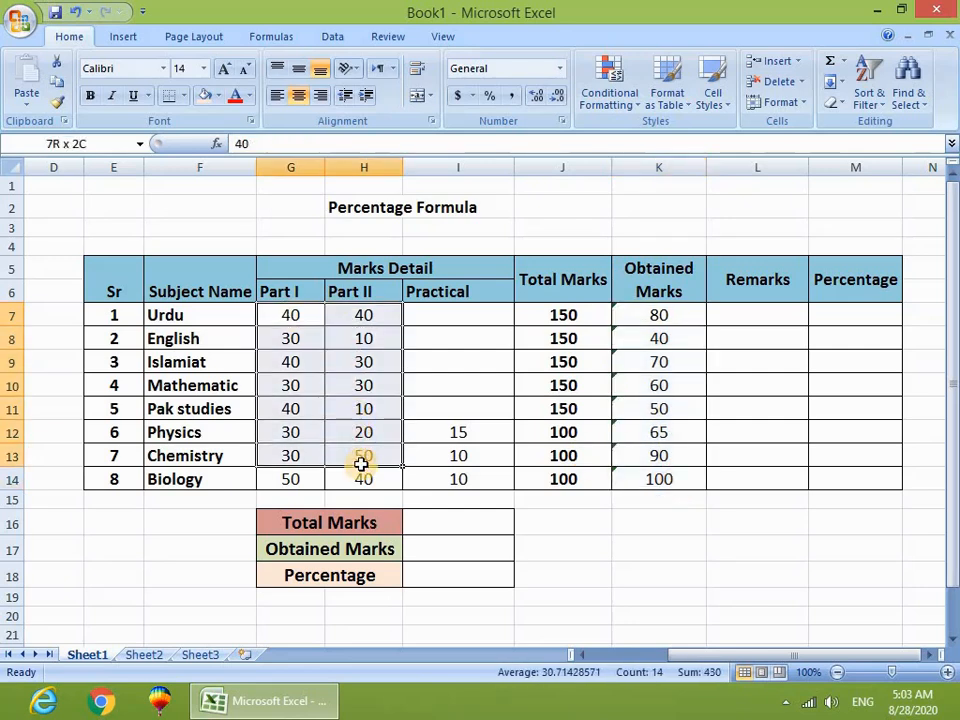
{"action": "left_click_drag", "start_coordinate": [677, 317], "coordinate": [675, 482]}
{"action": "left_click", "coordinate": [652, 526]}
{"action": "left_click", "coordinate": [470, 438]}
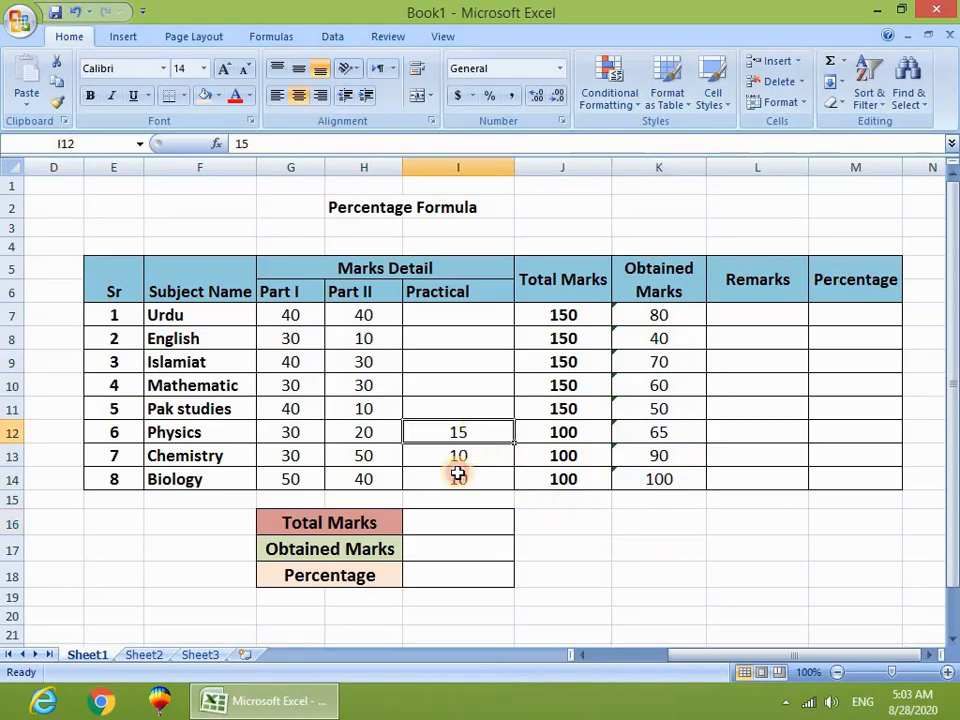
- Increase the font size of the Obtained Marks values in K7:K14 to 16 and make them bold
{"action": "left_click_drag", "start_coordinate": [658, 317], "coordinate": [659, 482]}
{"action": "left_click", "coordinate": [224, 69]}
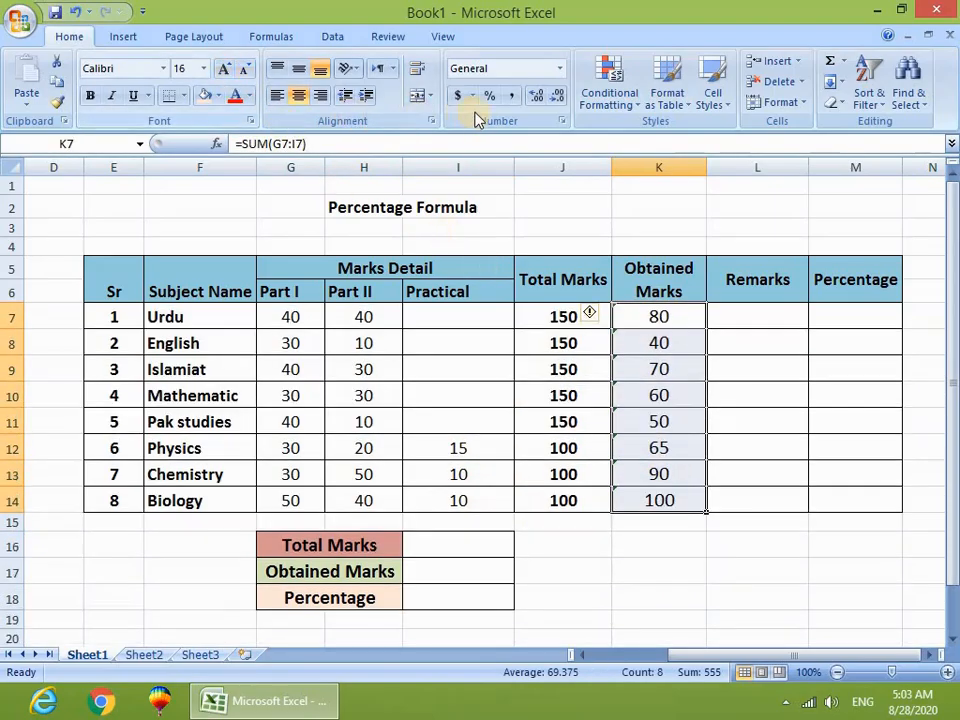
{"action": "left_click", "coordinate": [90, 95]}
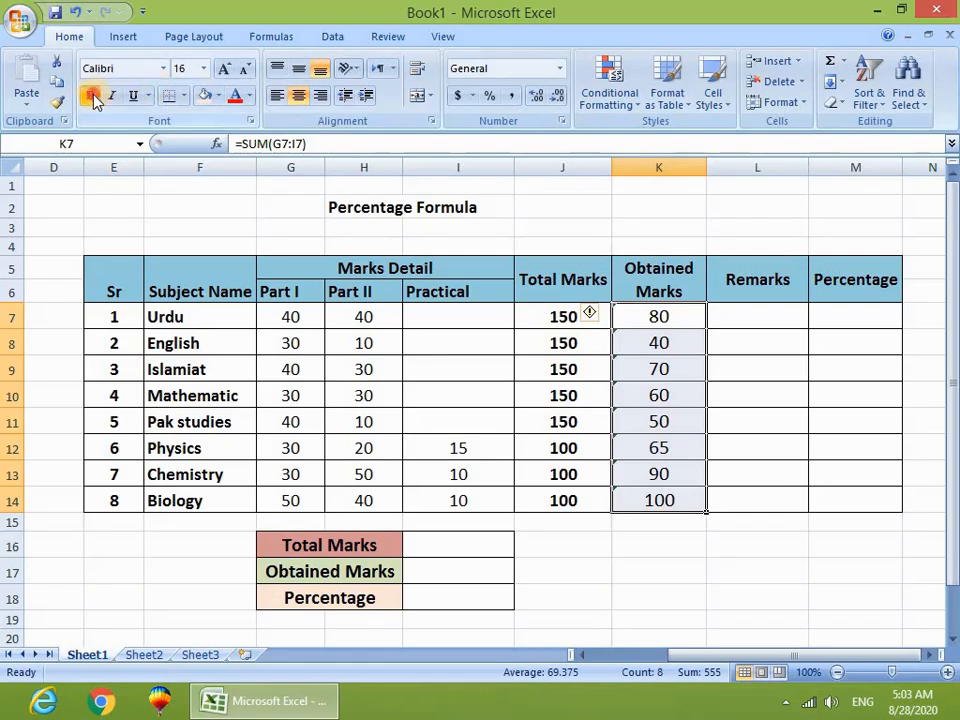
{"action": "left_click", "coordinate": [604, 536]}
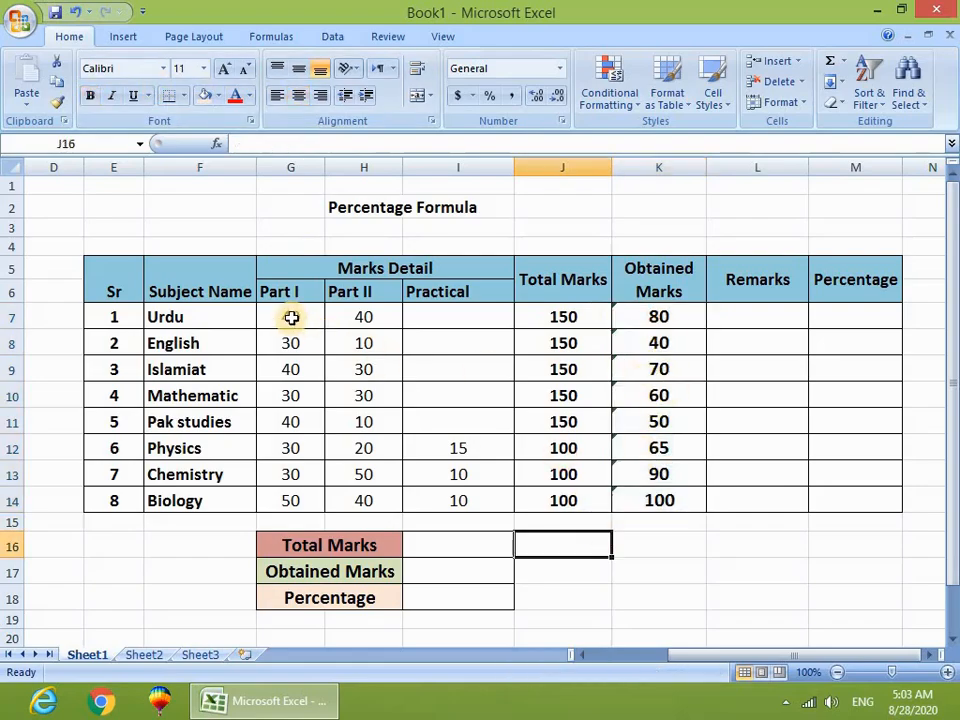
- Change the Part II mark for Urdu to 39
{"action": "left_click", "coordinate": [356, 317]}
{"action": "left_click", "coordinate": [677, 314]}
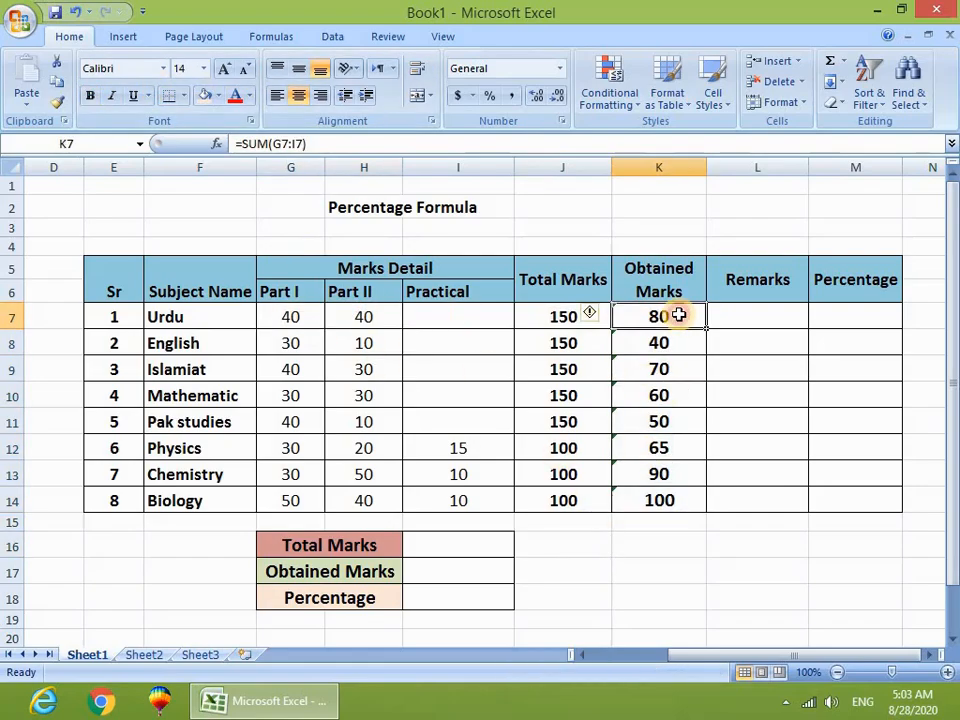
{"action": "left_click", "coordinate": [355, 314]}
{"action": "type", "text": "3"}
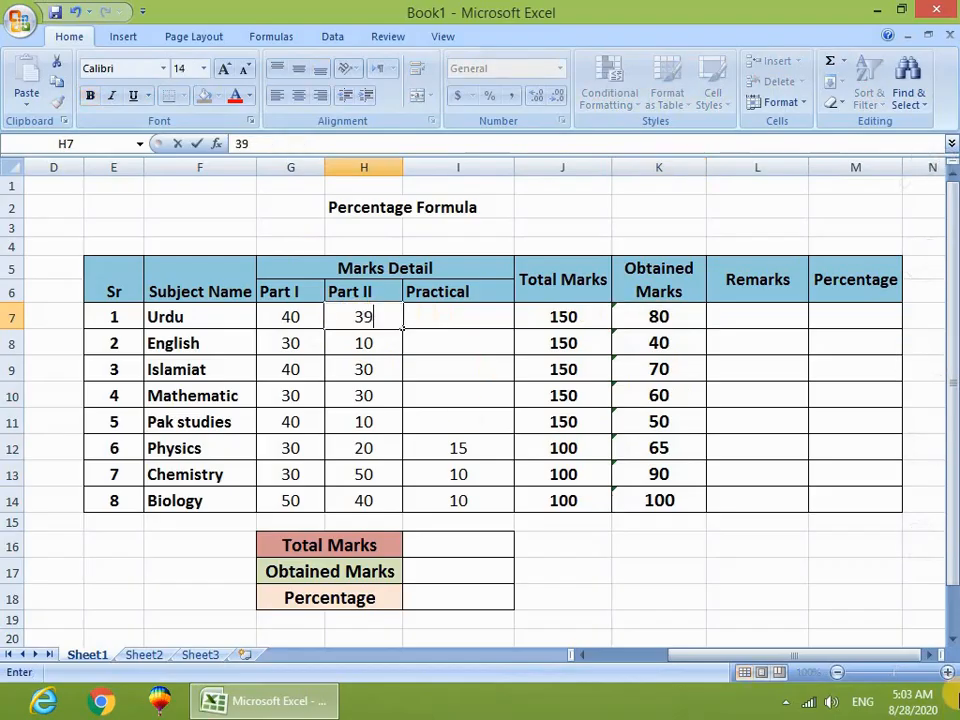
{"action": "type", "text": "9"}
{"action": "key", "text": "Return"}
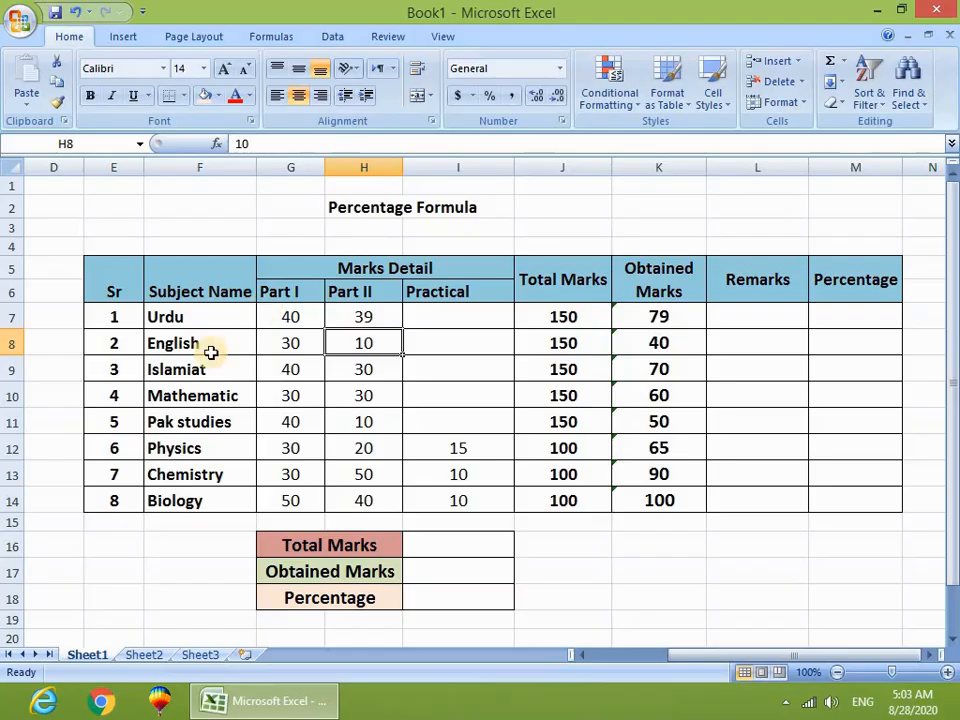
- Clear all Part I, Part II and Practical marks in G7:I14 and undo the deletion
{"action": "left_click_drag", "start_coordinate": [291, 316], "coordinate": [442, 447]}
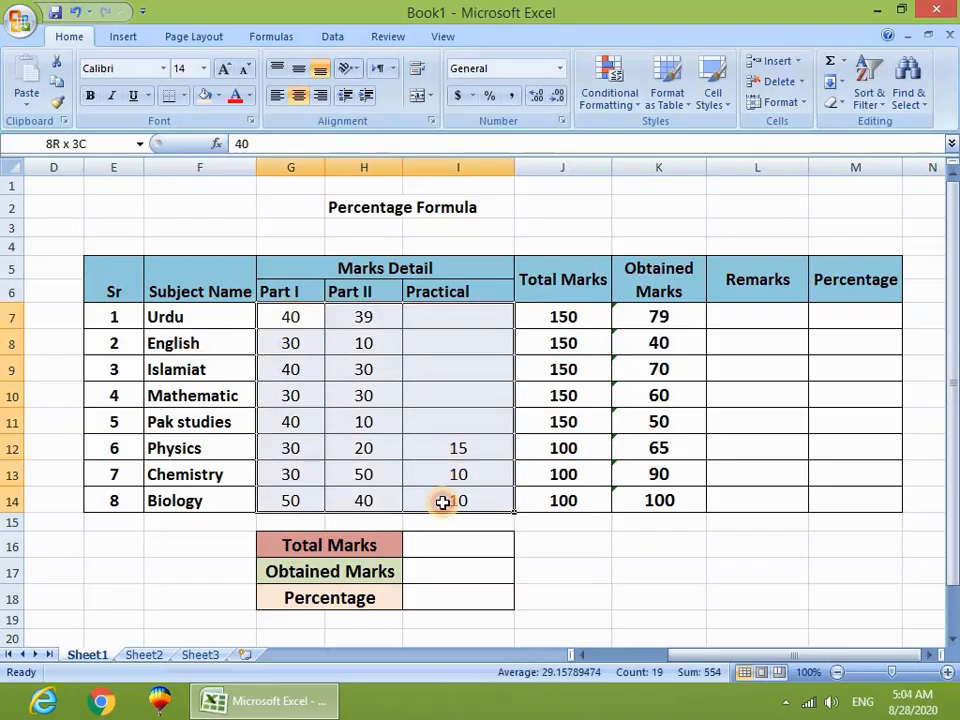
{"action": "key", "text": "Delete"}
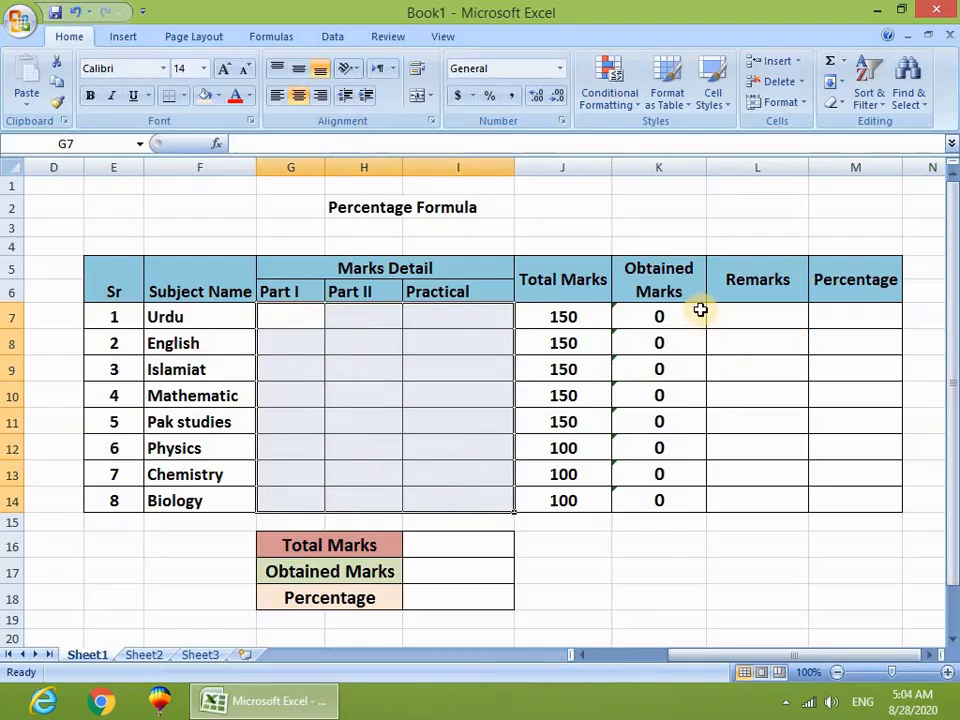
{"action": "left_click_drag", "start_coordinate": [695, 314], "coordinate": [649, 497]}
{"action": "key", "text": "ctrl+z"}
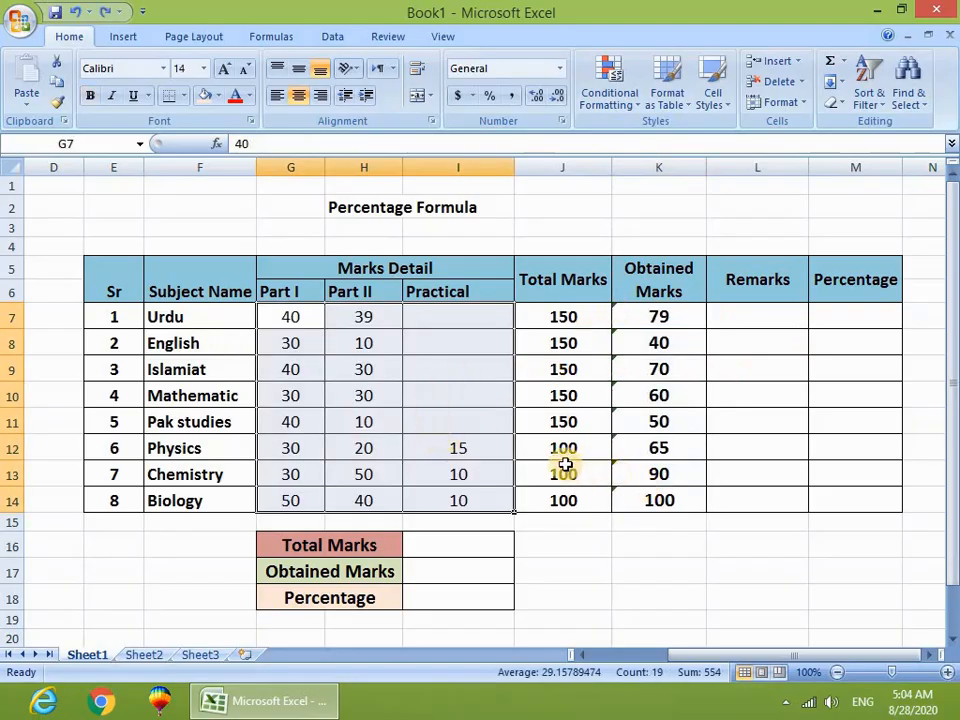
- Enter a trial Practical mark of 10 for Mathematic in I10 and clear it again
{"action": "left_click", "coordinate": [313, 397]}
{"action": "left_click", "coordinate": [341, 396]}
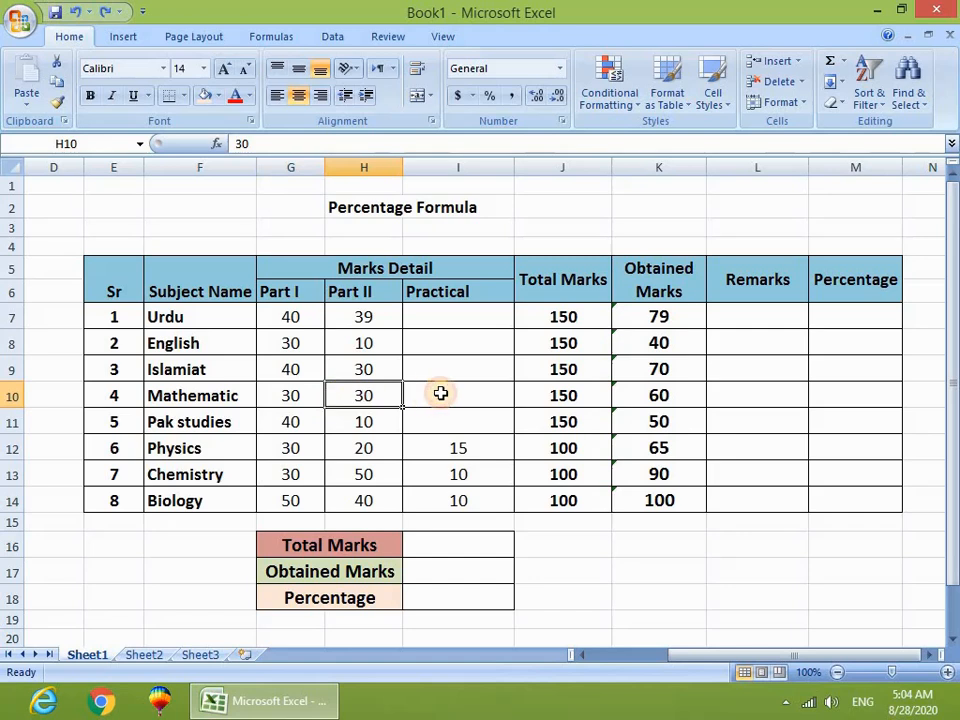
{"action": "left_click", "coordinate": [448, 396]}
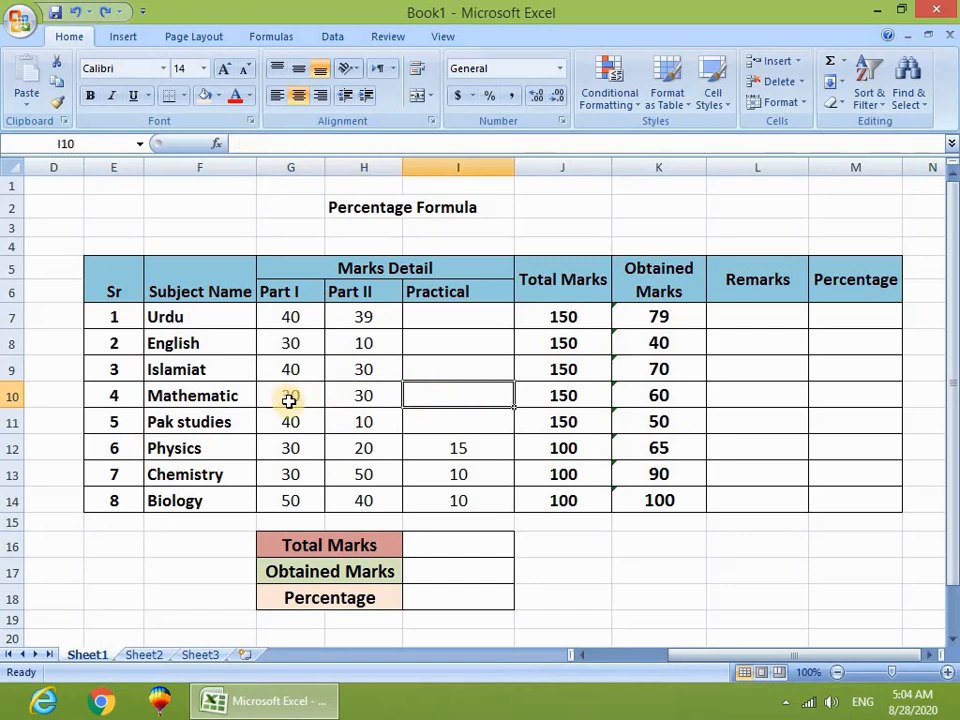
{"action": "left_click", "coordinate": [291, 398]}
{"action": "left_click", "coordinate": [343, 396]}
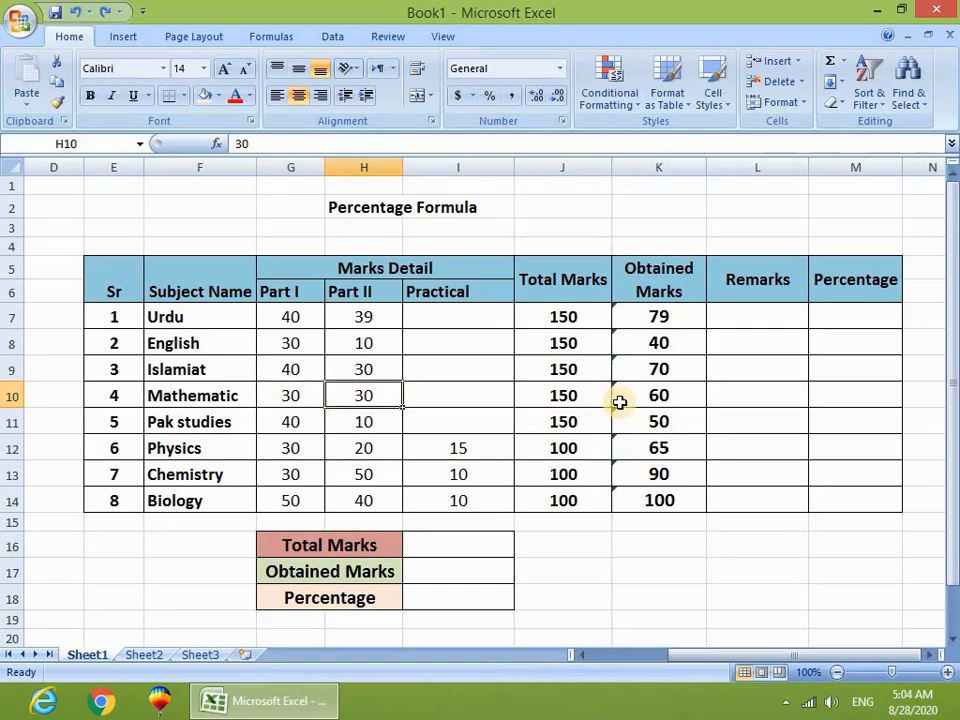
{"action": "left_click", "coordinate": [664, 396]}
{"action": "left_click", "coordinate": [473, 389]}
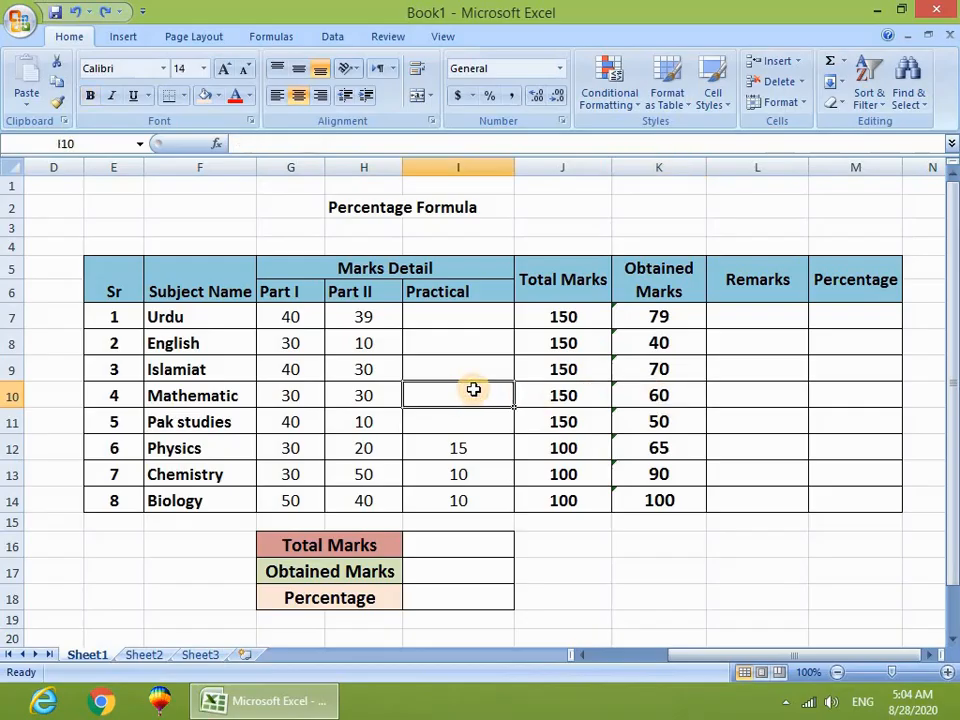
{"action": "type", "text": "10"}
{"action": "key", "text": "Return"}
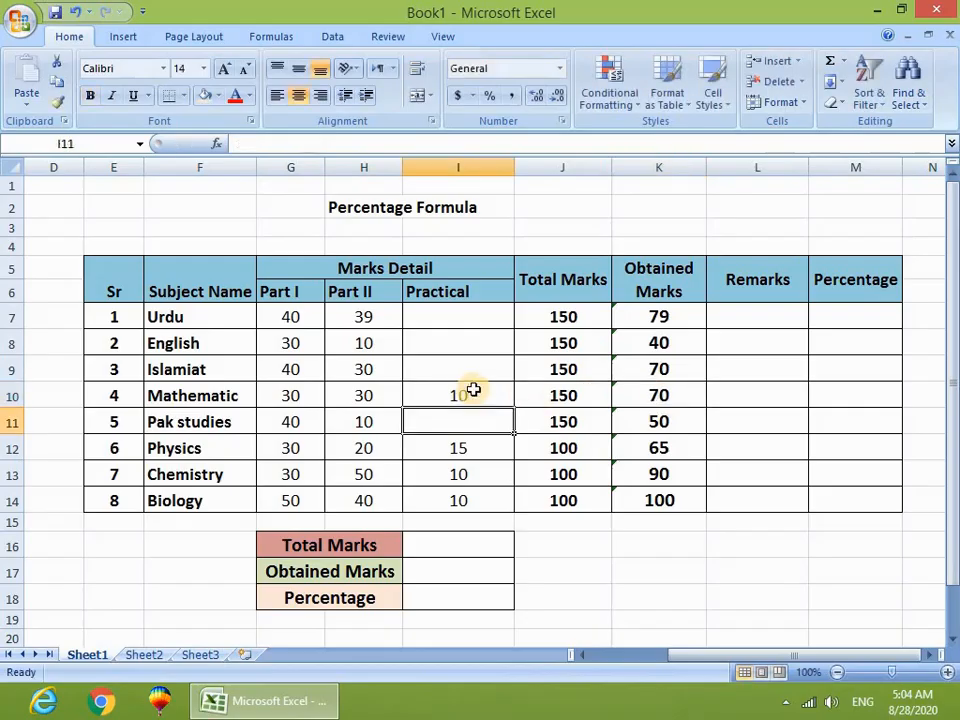
{"action": "left_click", "coordinate": [668, 397]}
{"action": "left_click", "coordinate": [433, 393]}
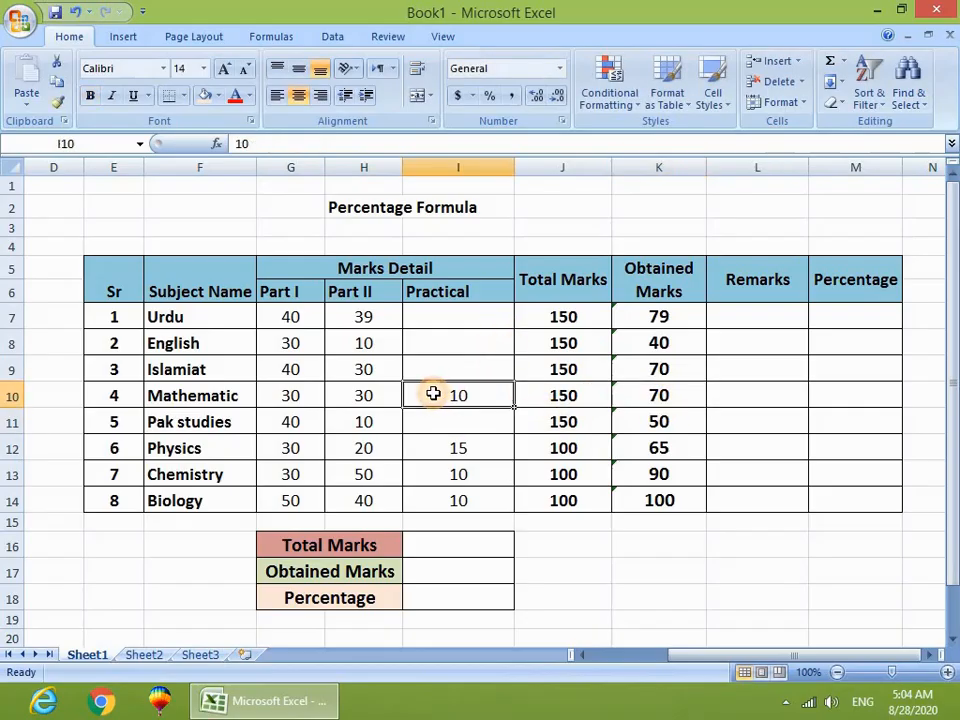
{"action": "key", "text": "Delete"}
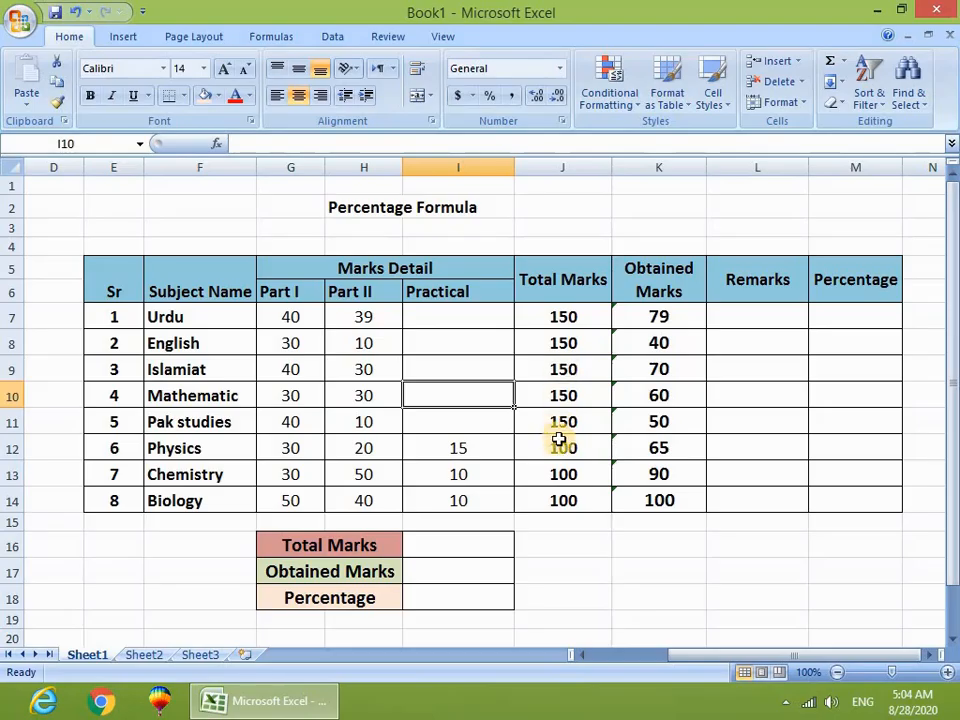
- Enter Pass as the remark for Urdu in L7 and for English in L8
{"action": "left_click_drag", "start_coordinate": [854, 324], "coordinate": [850, 491]}
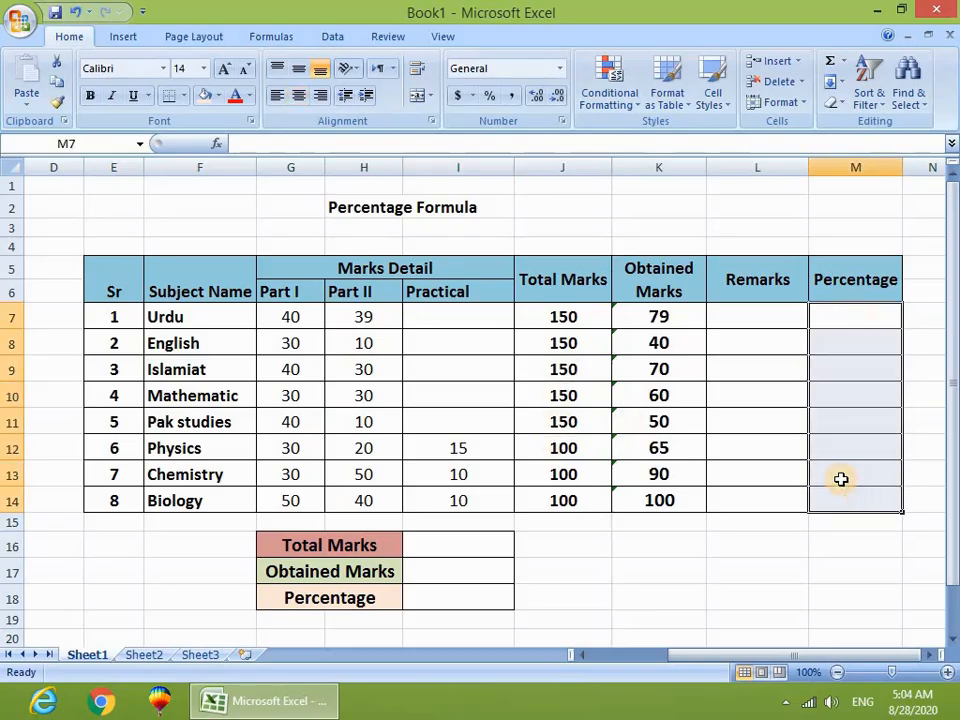
{"action": "left_click", "coordinate": [746, 316]}
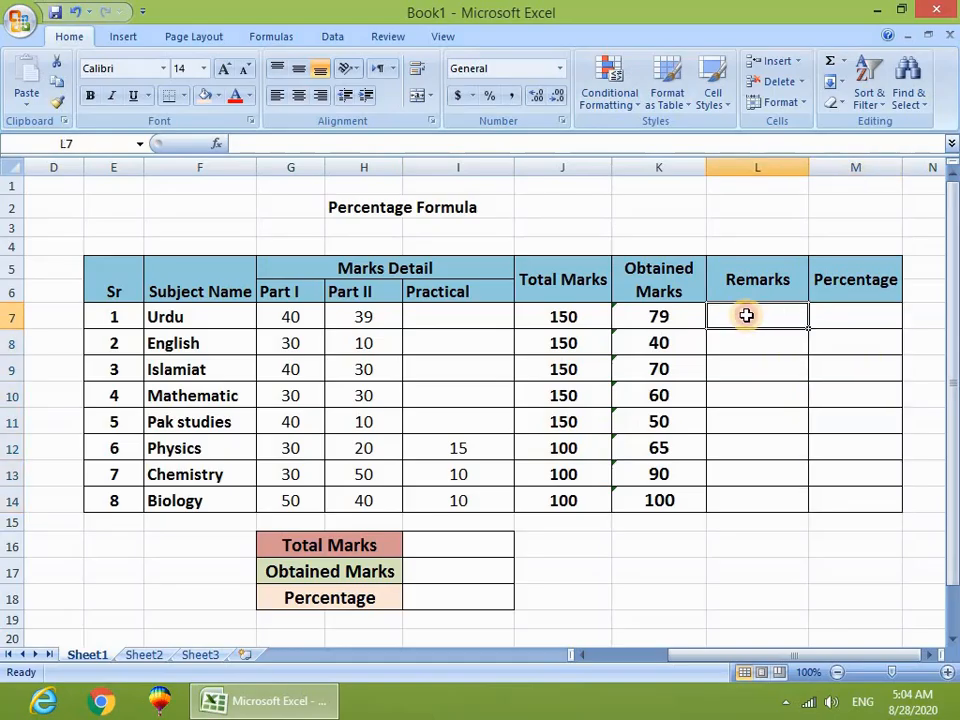
{"action": "type", "text": "P"}
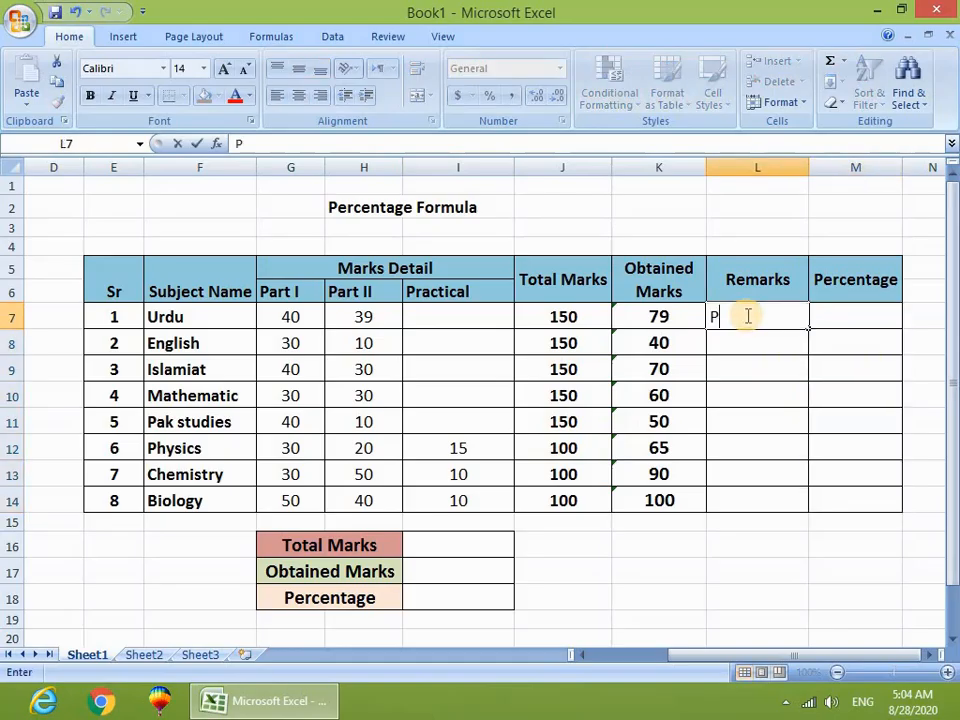
{"action": "type", "text": "ass"}
{"action": "key", "text": "Return"}
{"action": "type", "text": "Pass"}
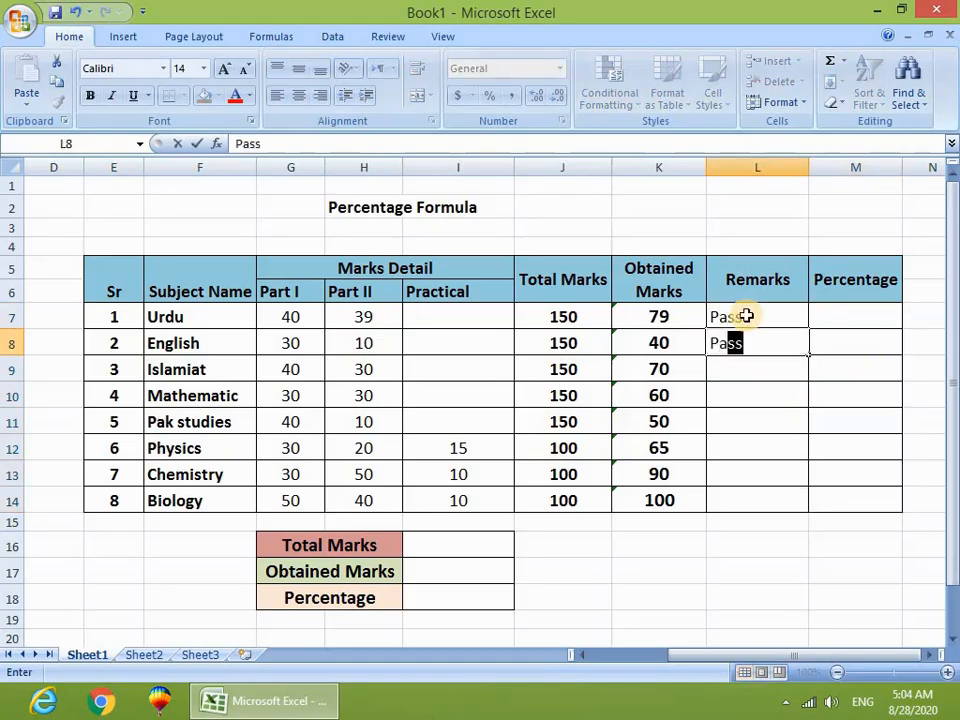
{"action": "key", "text": "Return"}
- Fill the Pass remark down through L14 for all subjects and centre the Remarks values
{"action": "left_click_drag", "start_coordinate": [746, 316], "coordinate": [730, 493]}
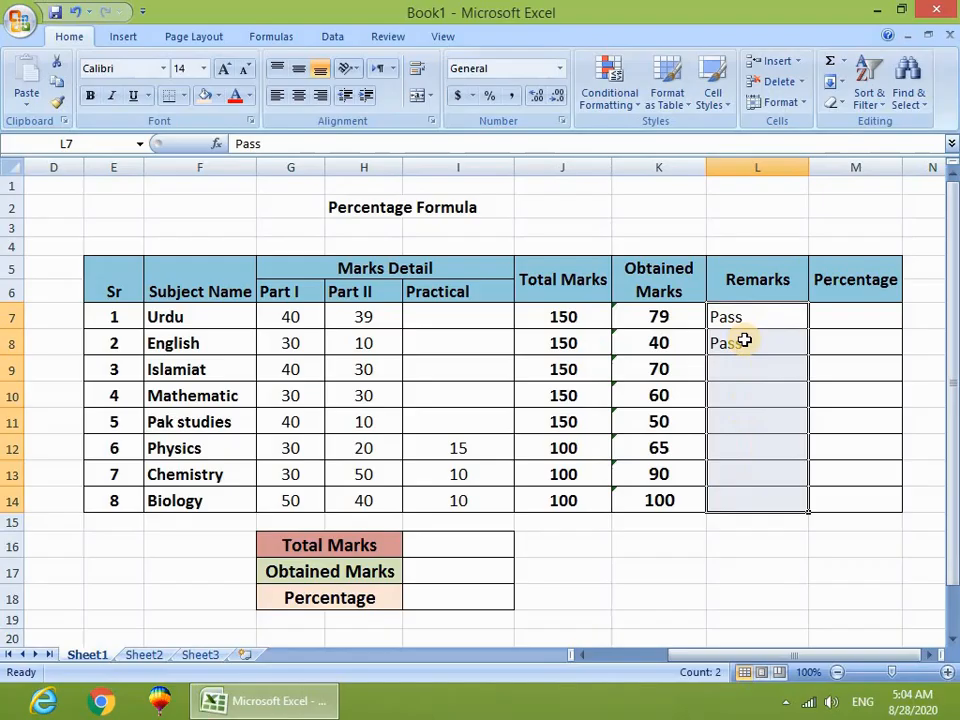
{"action": "key", "text": "ctrl+d"}
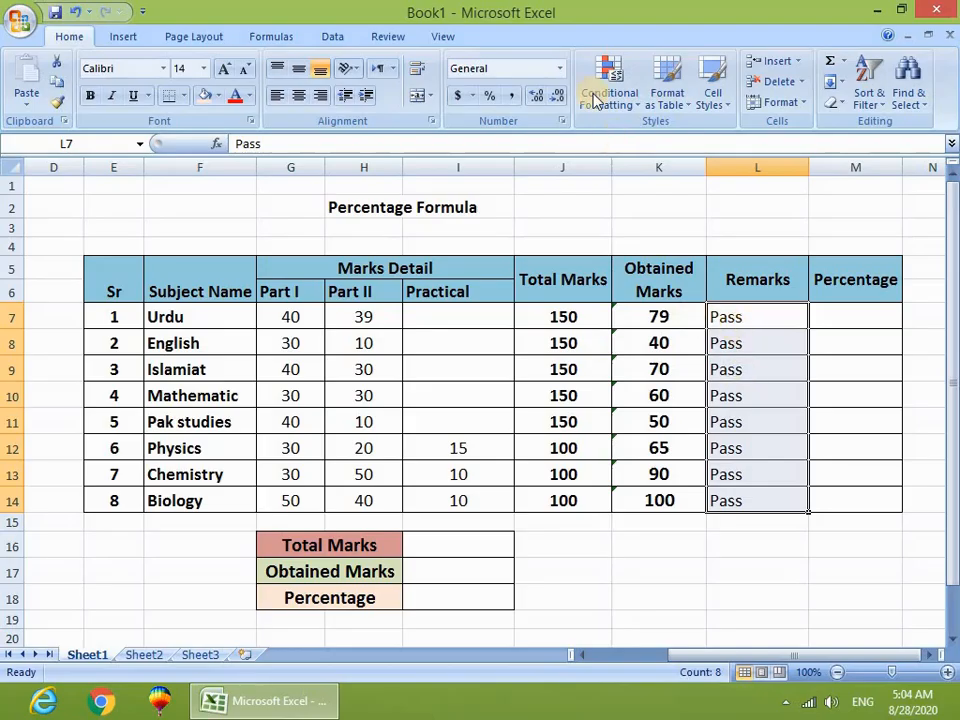
{"action": "left_click", "coordinate": [298, 95]}
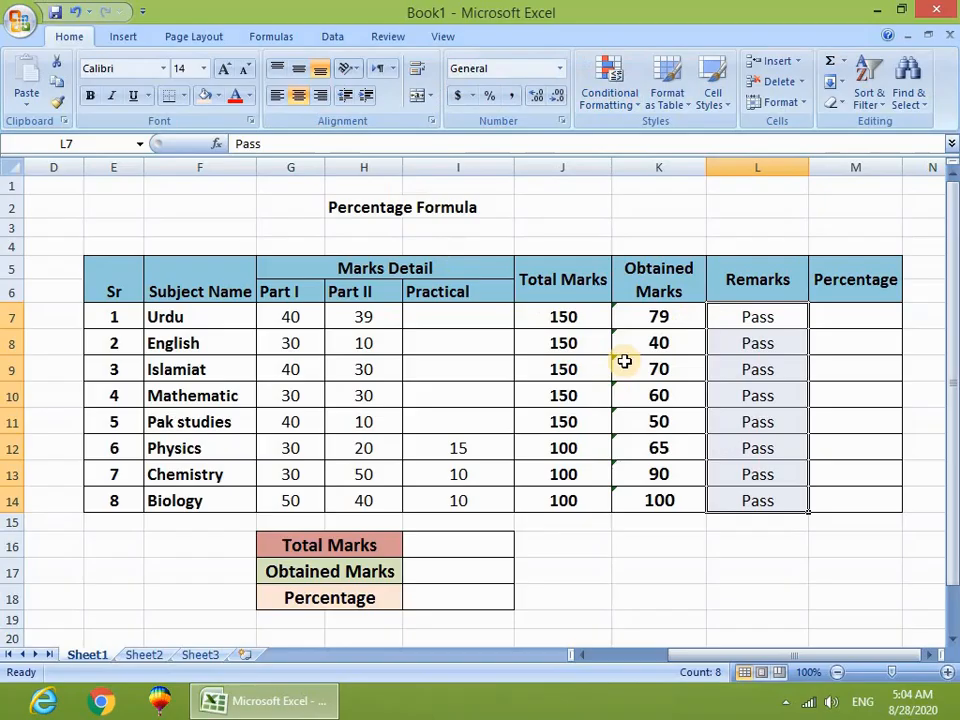
- Change the remark for Mathematic in L10 to FAIL
{"action": "left_click_drag", "start_coordinate": [315, 317], "coordinate": [440, 492]}
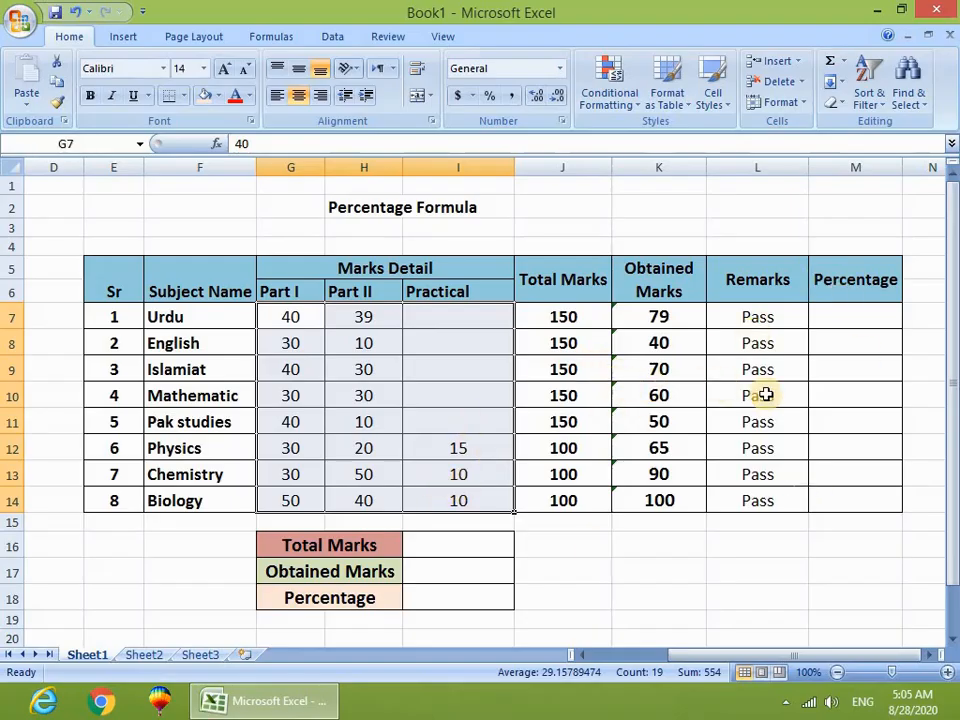
{"action": "left_click_drag", "start_coordinate": [756, 313], "coordinate": [767, 491]}
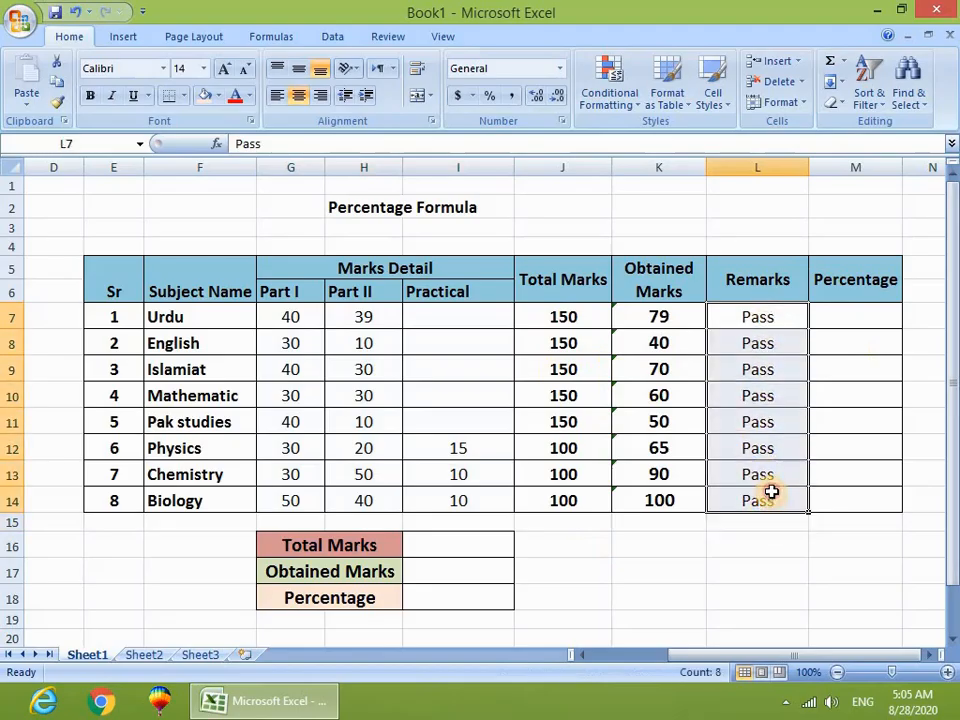
{"action": "left_click", "coordinate": [767, 446]}
{"action": "left_click", "coordinate": [757, 398]}
{"action": "key", "text": "shift+Down"}
{"action": "type", "text": "fa"}
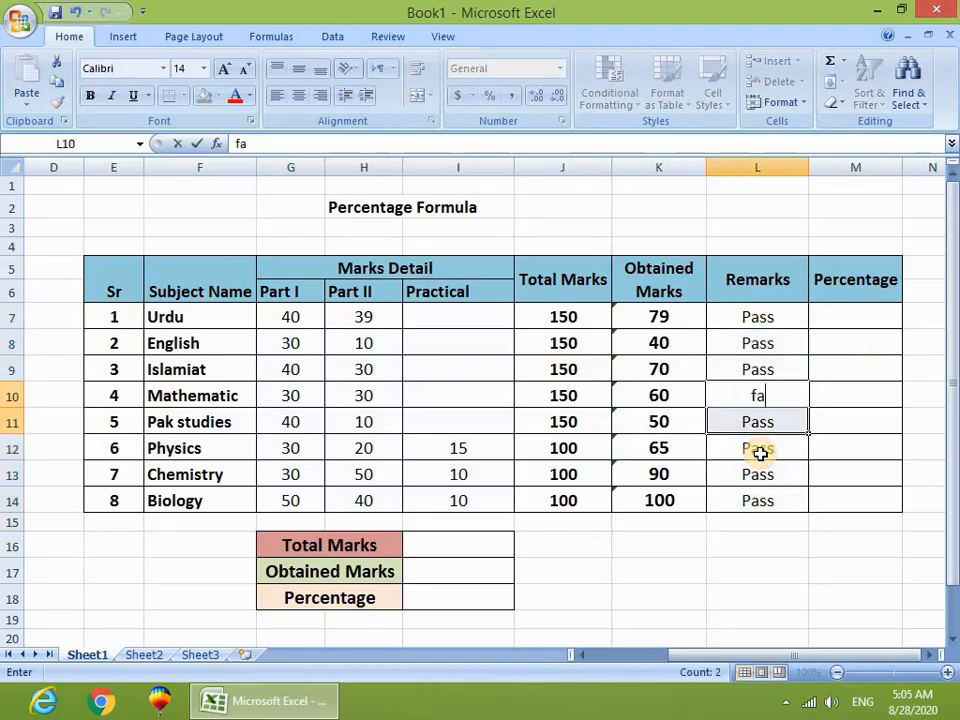
{"action": "type", "text": "FA"}
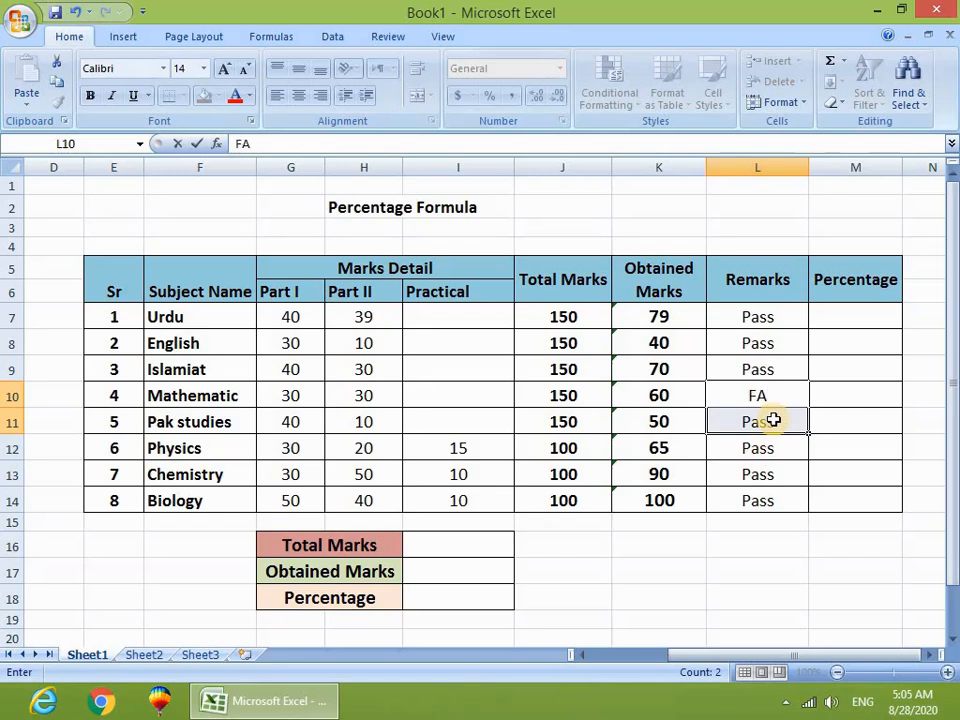
{"action": "type", "text": "IL"}
{"action": "key", "text": "Return"}
{"action": "left_click", "coordinate": [771, 421]}
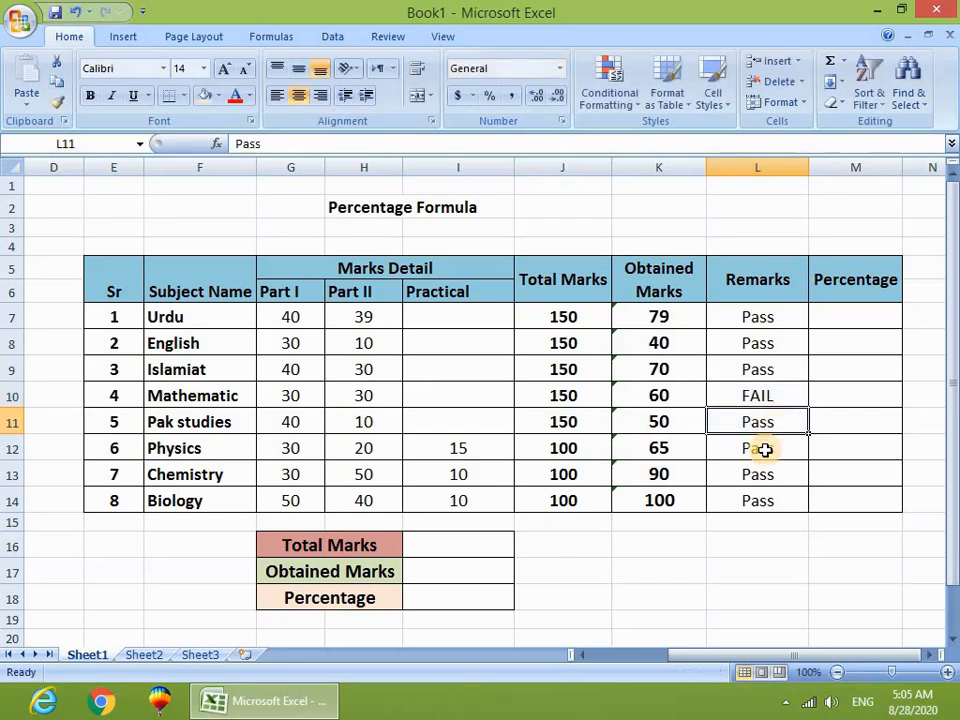
{"action": "left_click_drag", "start_coordinate": [765, 317], "coordinate": [754, 488]}
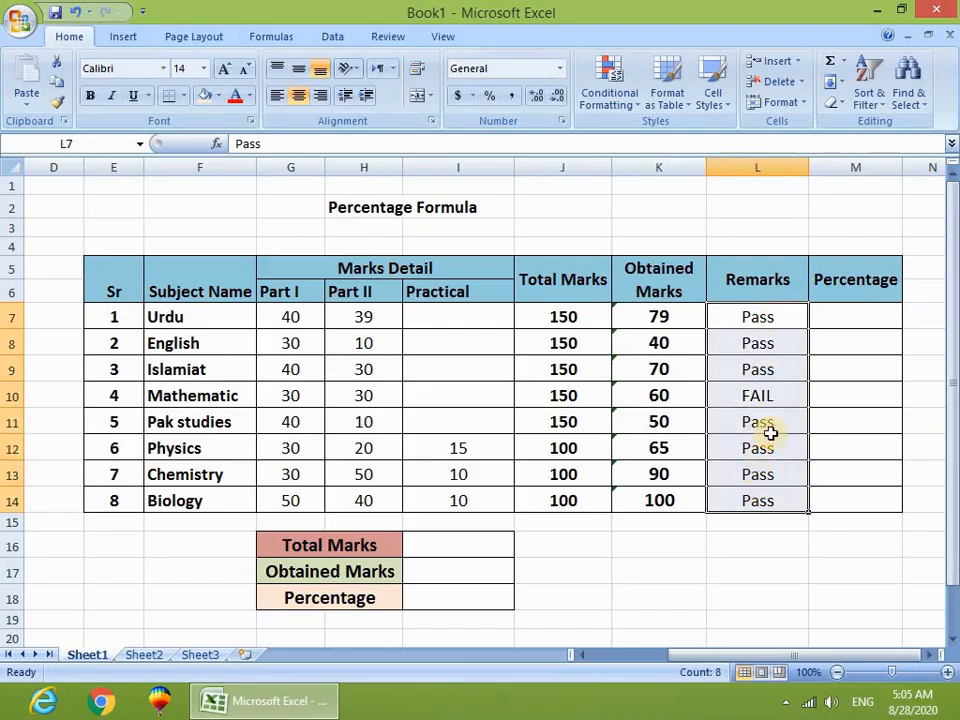
{"action": "left_click", "coordinate": [846, 326]}
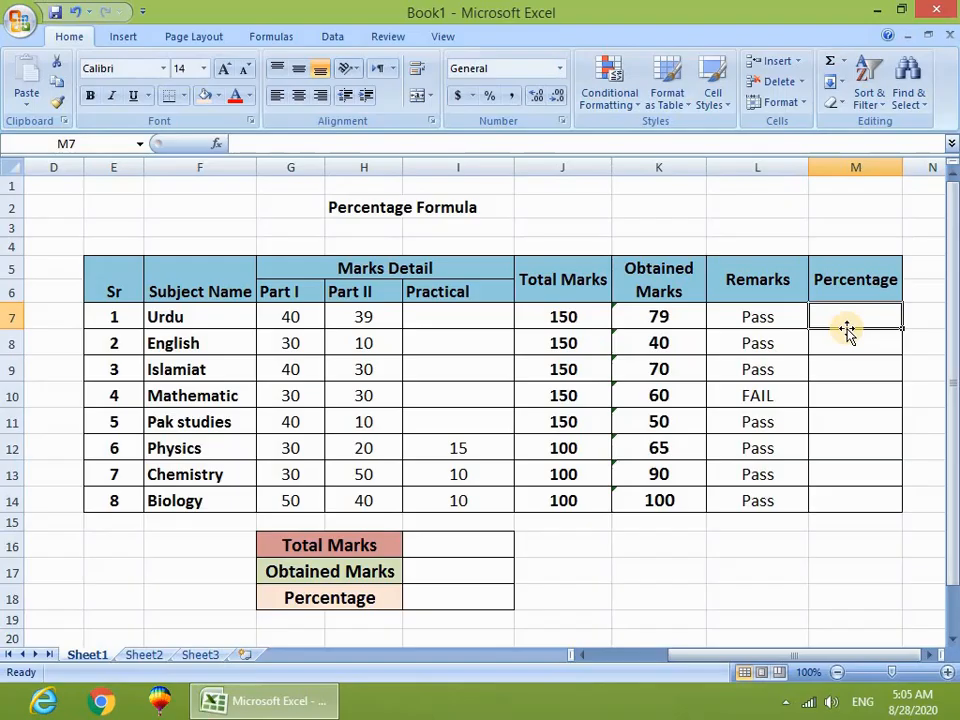
{"action": "left_click", "coordinate": [574, 317]}
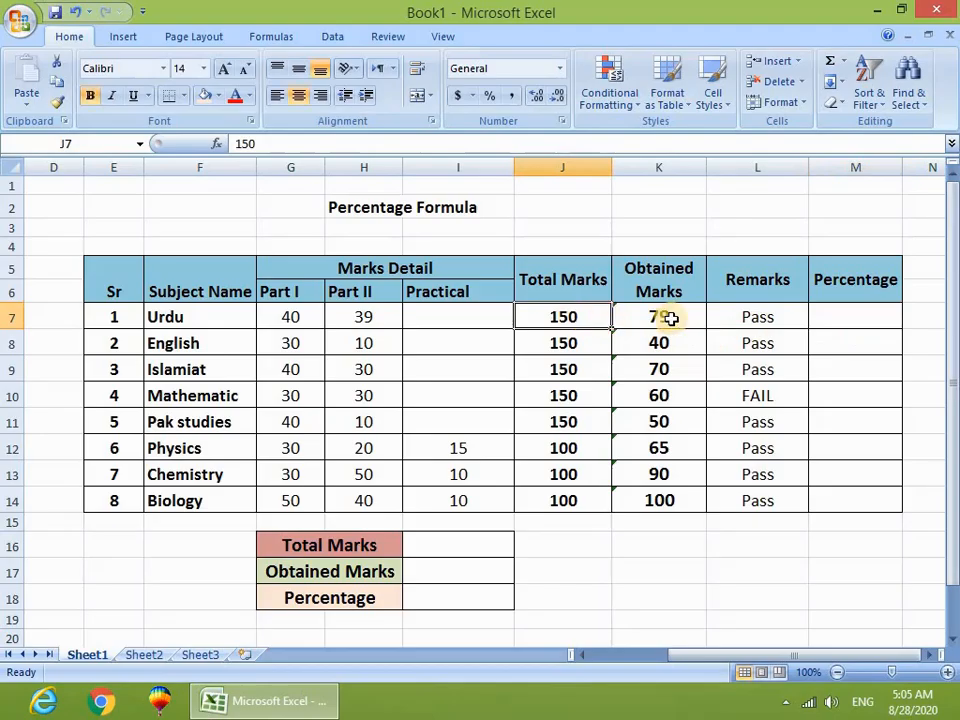
{"action": "left_click", "coordinate": [670, 317]}
{"action": "left_click", "coordinate": [867, 317]}
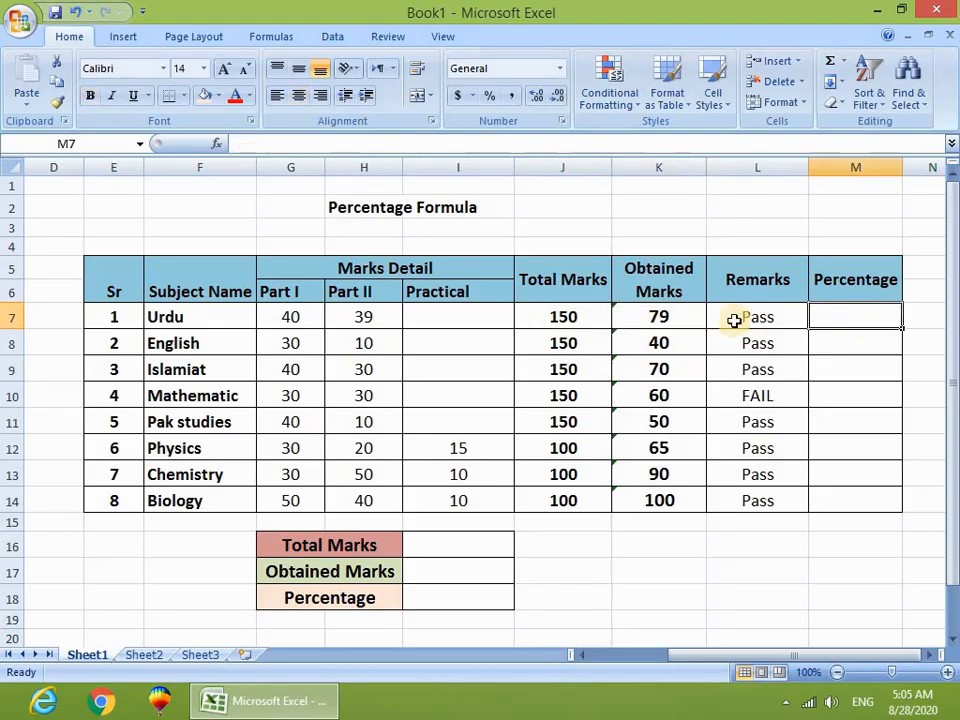
{"action": "left_click", "coordinate": [443, 544]}
{"action": "left_click", "coordinate": [621, 578]}
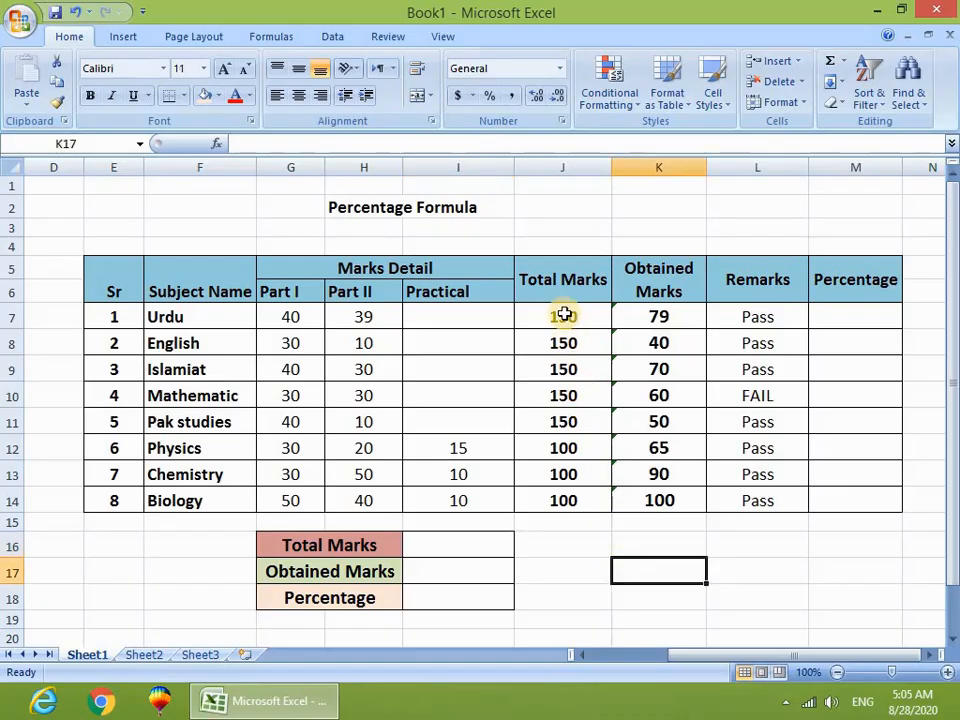
- Calculate the overall Total Marks in I16 with the formula =SUM(J7:J14)
{"action": "left_click_drag", "start_coordinate": [564, 315], "coordinate": [570, 503]}
{"action": "left_click", "coordinate": [304, 550]}
{"action": "left_click", "coordinate": [430, 547]}
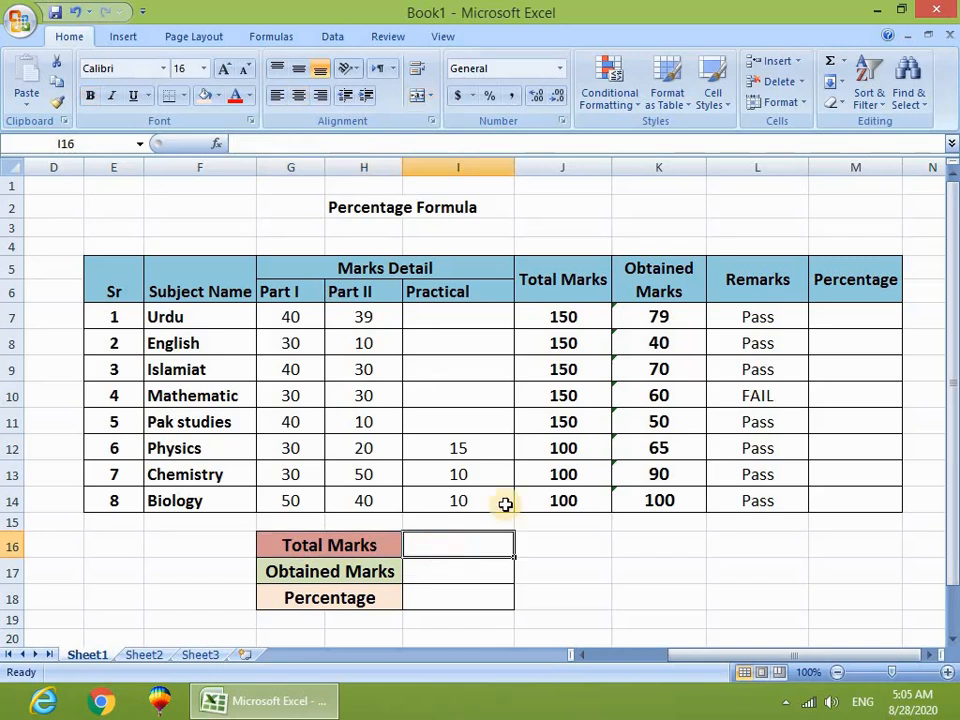
{"action": "left_click_drag", "start_coordinate": [567, 320], "coordinate": [553, 497]}
{"action": "left_click", "coordinate": [437, 542]}
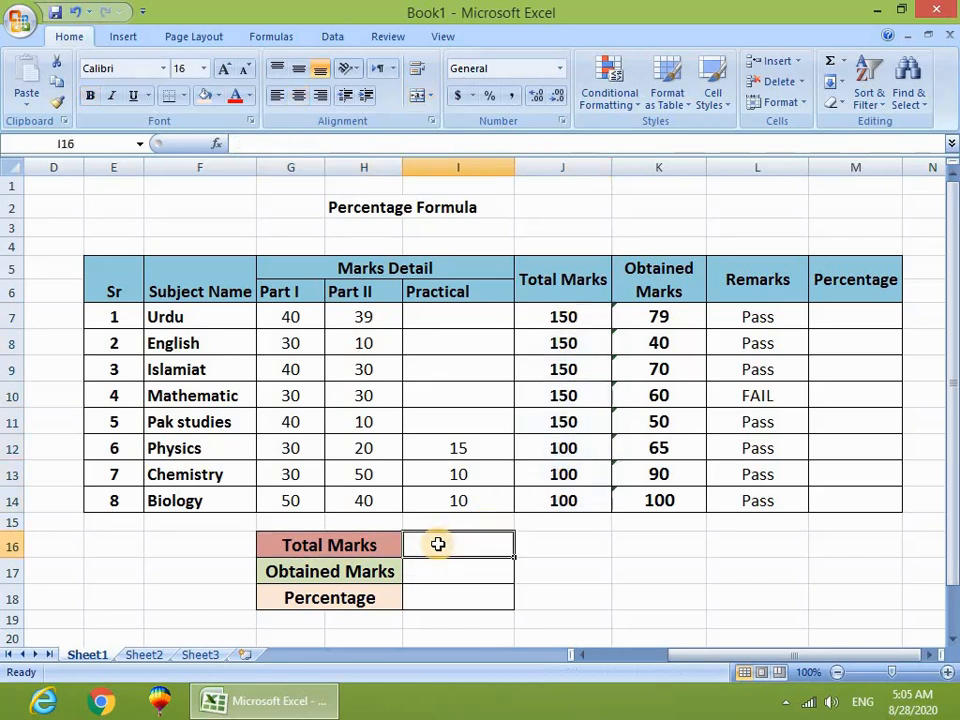
{"action": "type", "text": "=S"}
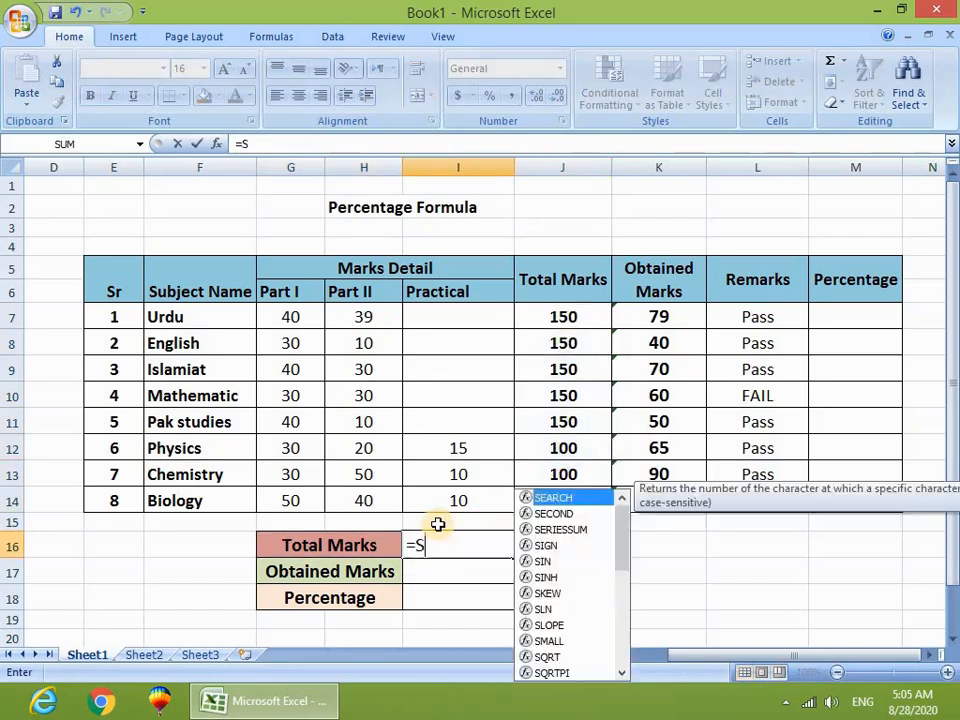
{"action": "type", "text": "UM("}
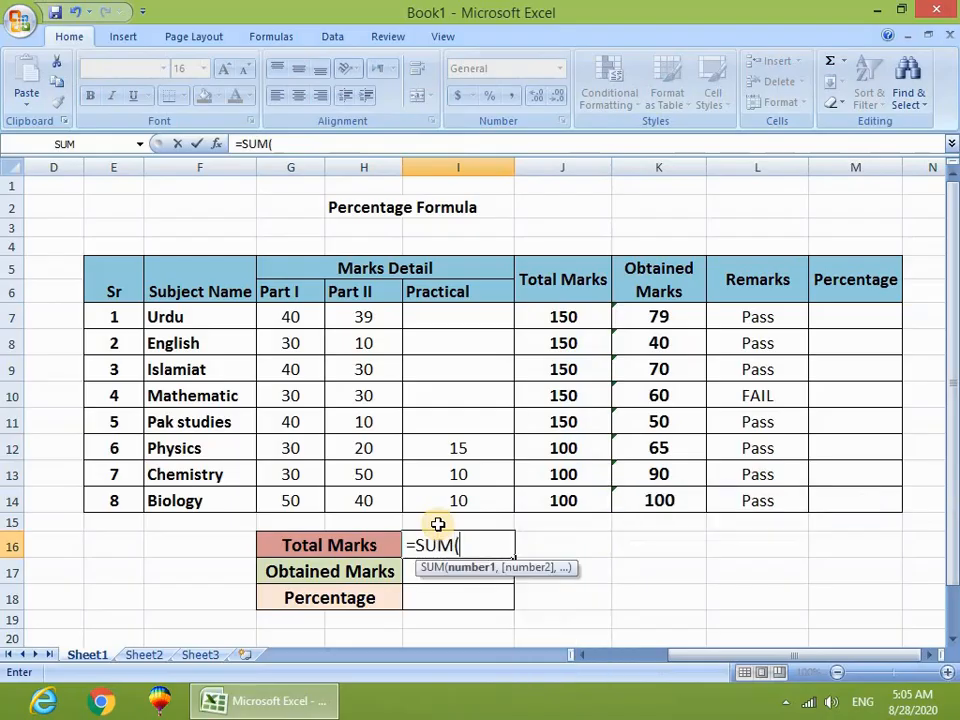
{"action": "left_click_drag", "start_coordinate": [566, 317], "coordinate": [553, 497]}
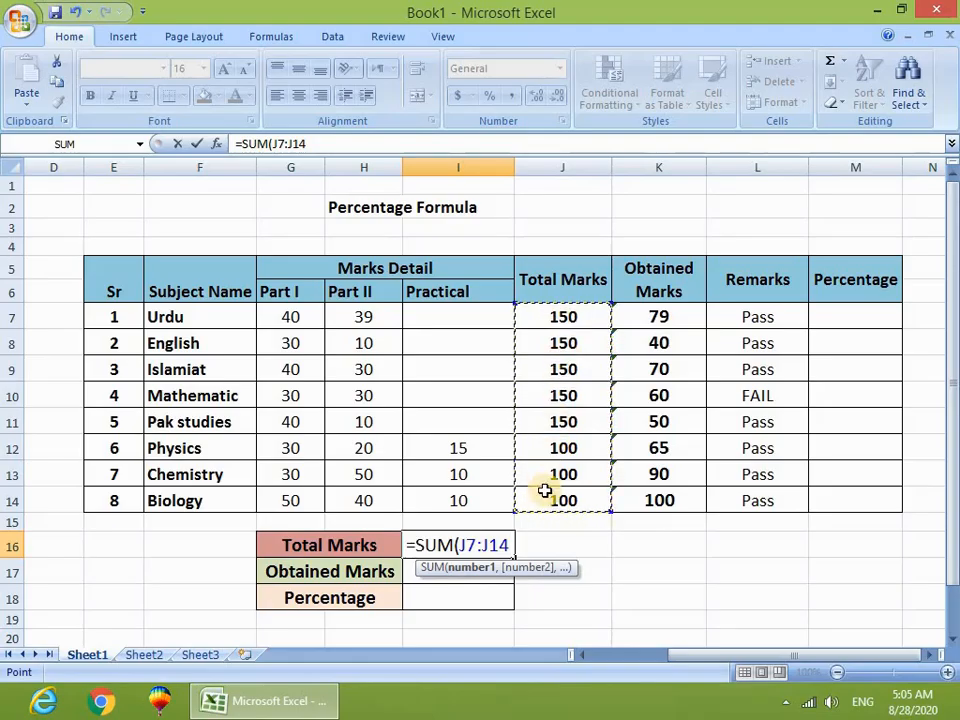
{"action": "type", "text": ")"}
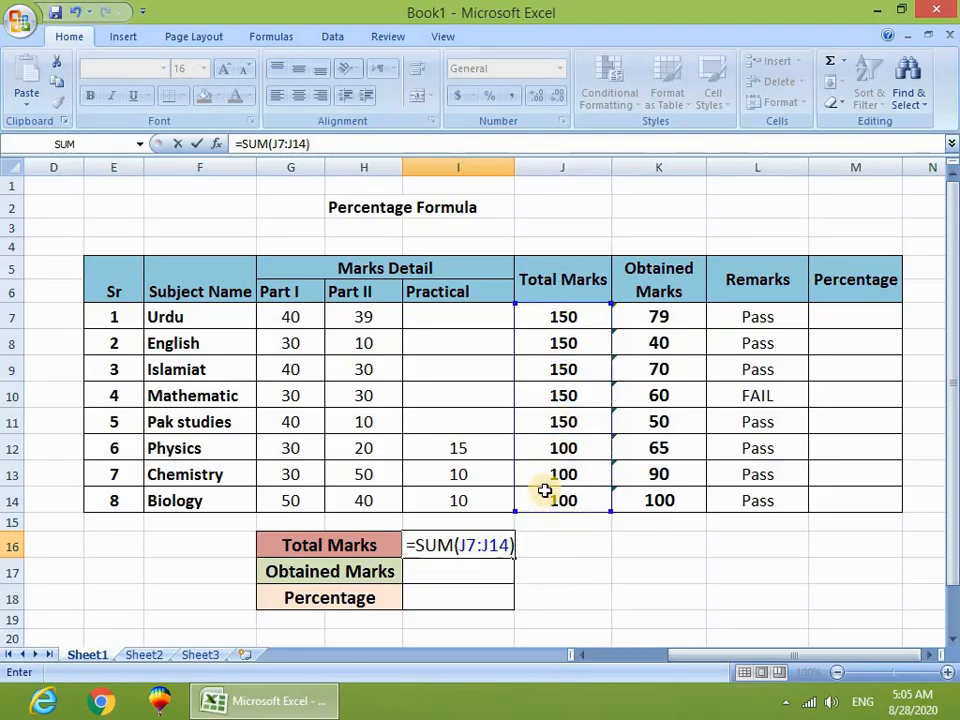
{"action": "key", "text": "Return"}
- Format the Total Marks result in I16 as bold, size 18 and centred
{"action": "left_click", "coordinate": [476, 543]}
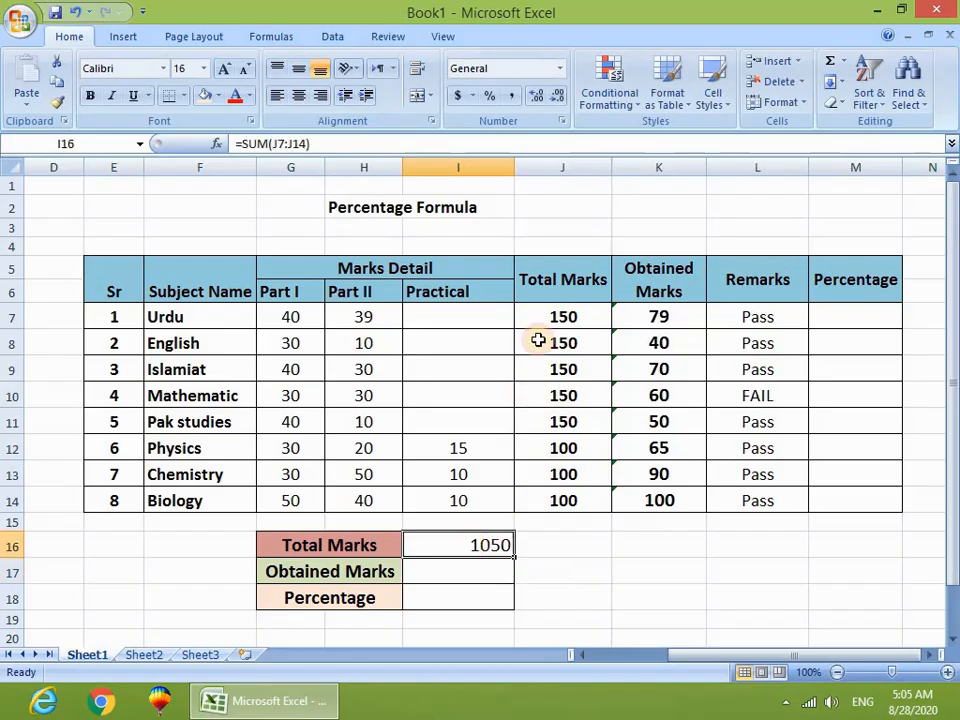
{"action": "left_click", "coordinate": [223, 68]}
{"action": "left_click", "coordinate": [90, 95]}
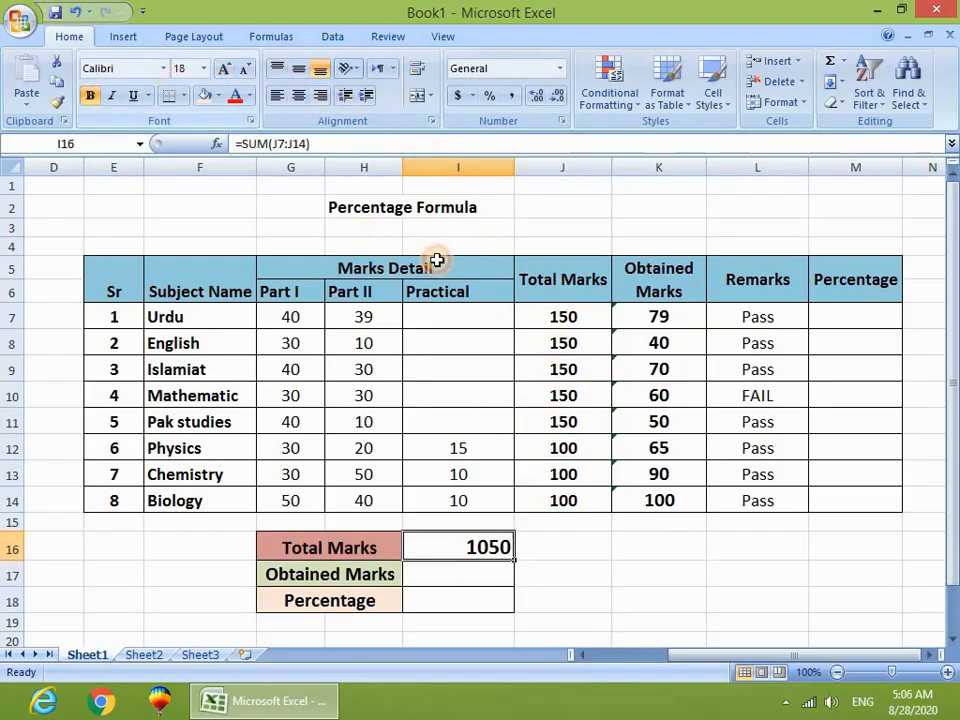
{"action": "left_click", "coordinate": [299, 95]}
- Calculate the overall Obtained Marks in I17 with =SUM(K7:K14) and make the result bold
{"action": "left_click_drag", "start_coordinate": [443, 544], "coordinate": [440, 598]}
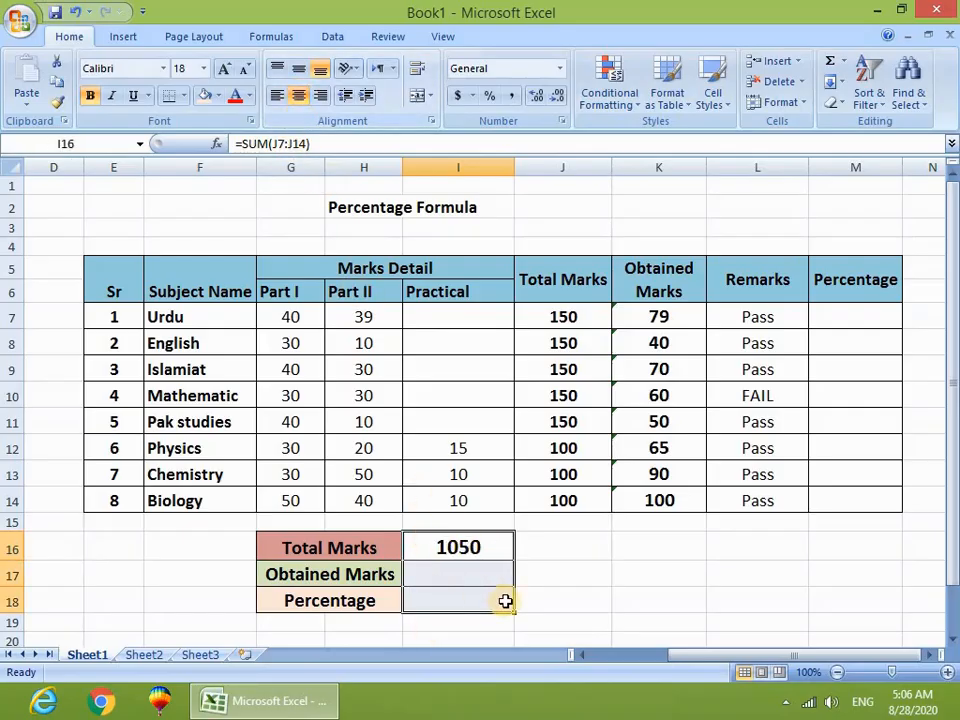
{"action": "left_click_drag", "start_coordinate": [566, 312], "coordinate": [572, 521]}
{"action": "left_click_drag", "start_coordinate": [656, 540], "coordinate": [664, 522]}
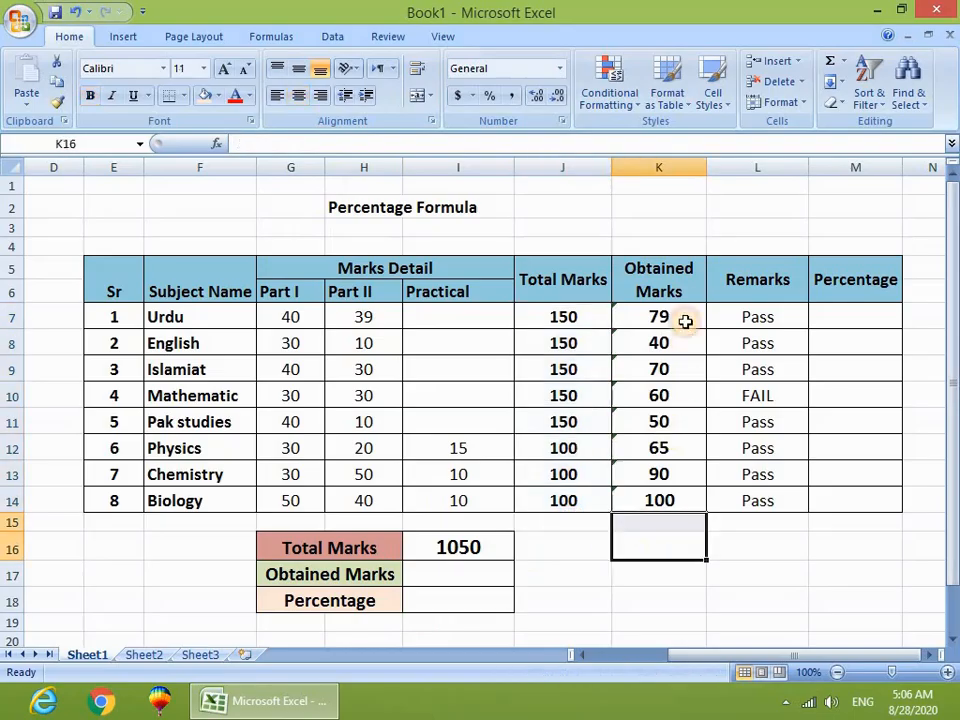
{"action": "left_click_drag", "start_coordinate": [678, 313], "coordinate": [673, 499]}
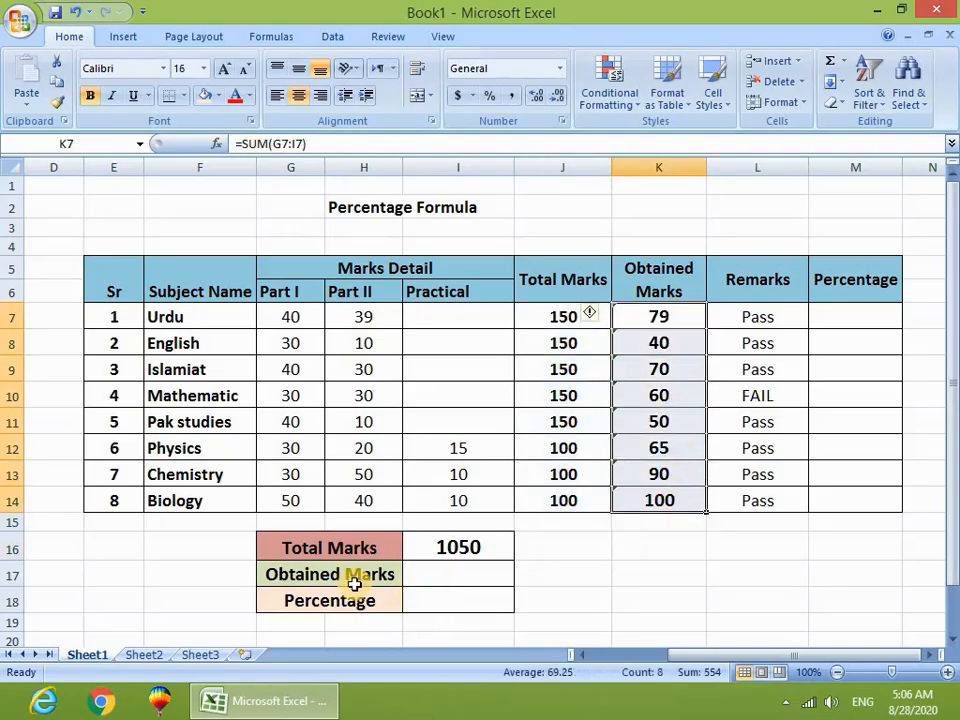
{"action": "left_click", "coordinate": [443, 580]}
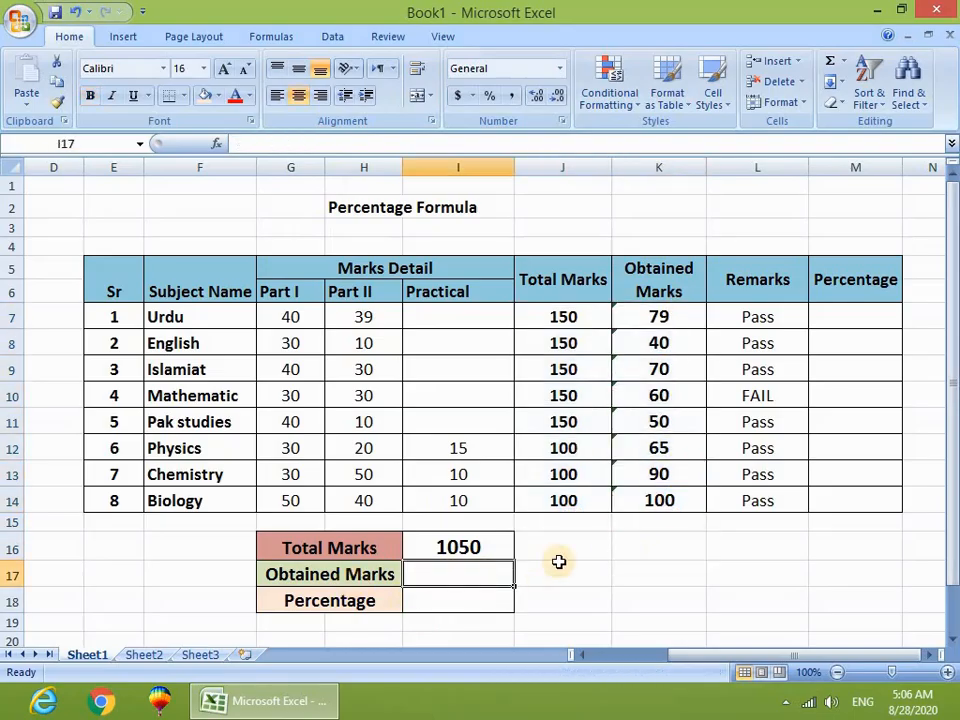
{"action": "type", "text": "="}
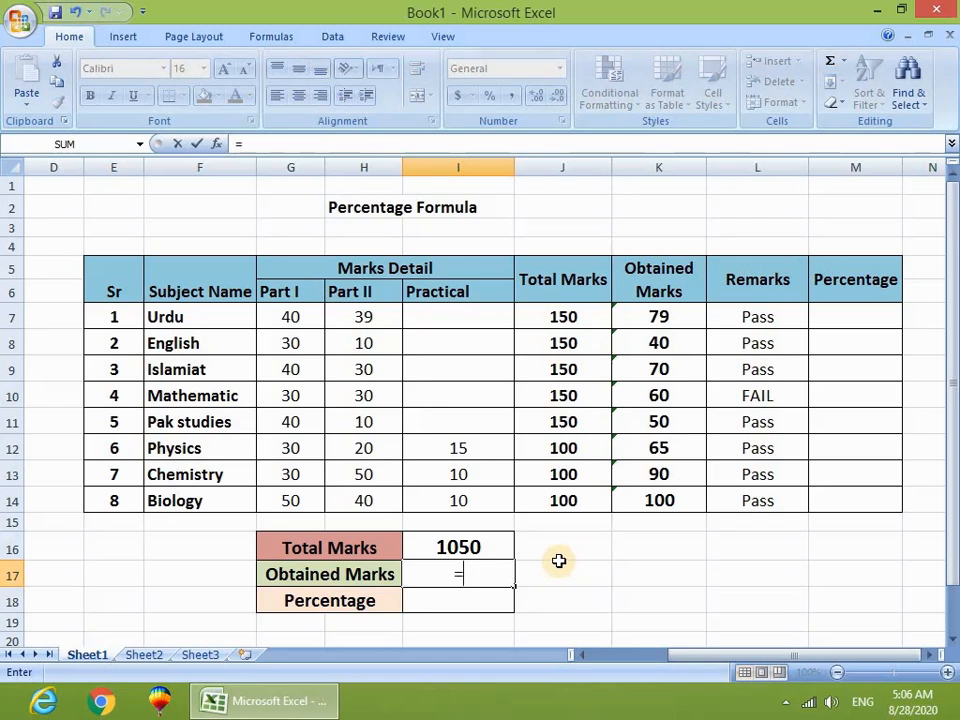
{"action": "type", "text": "SUM"}
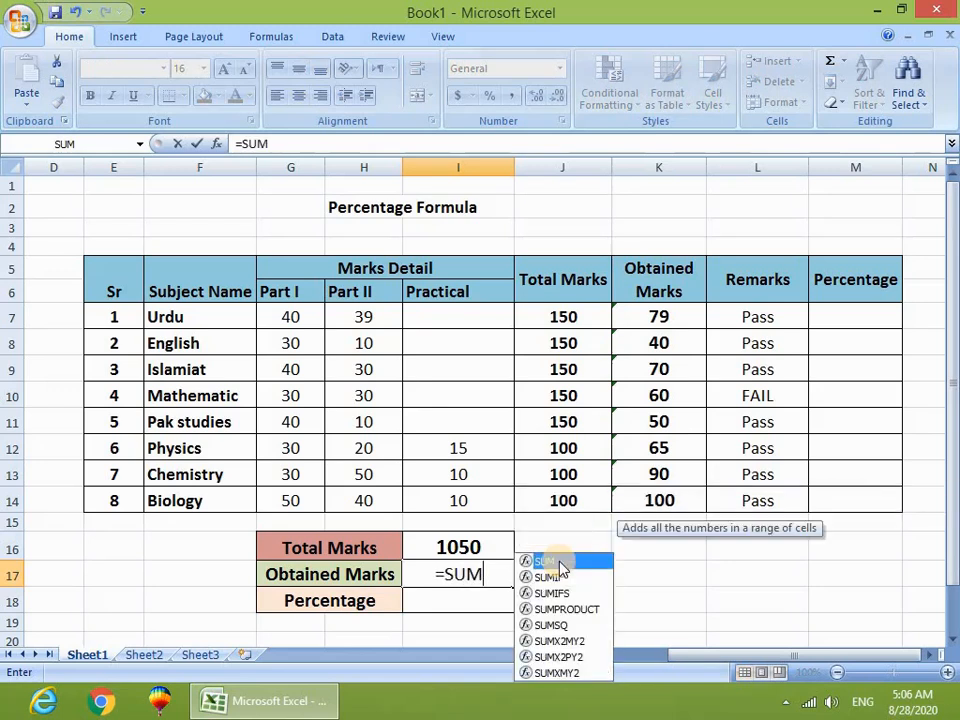
{"action": "double_click", "coordinate": [553, 562]}
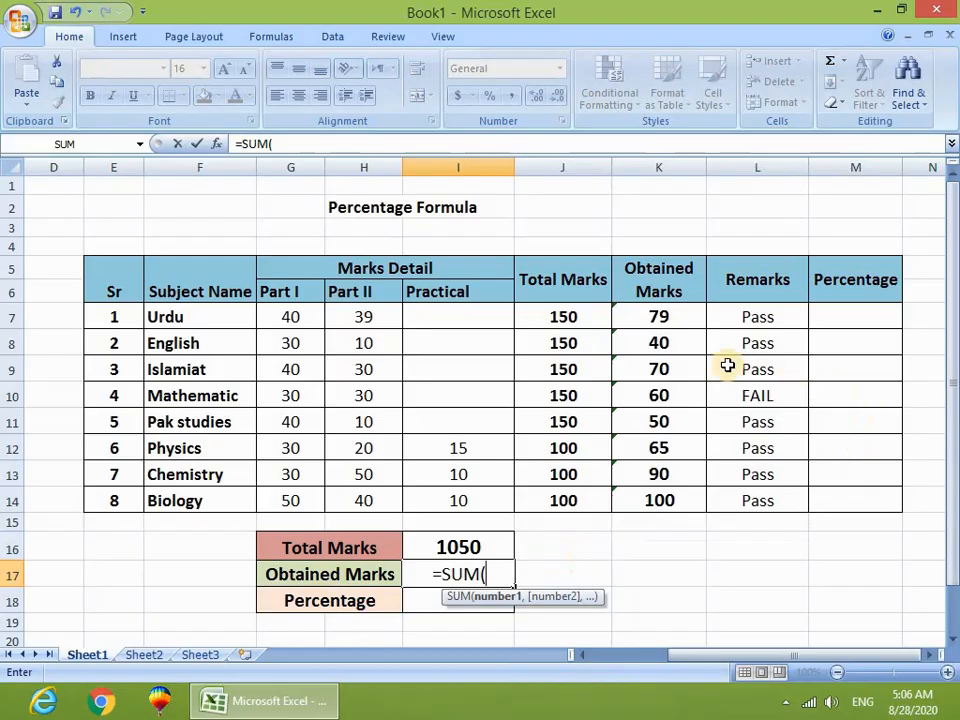
{"action": "left_click_drag", "start_coordinate": [675, 320], "coordinate": [656, 499]}
{"action": "type", "text": ")"}
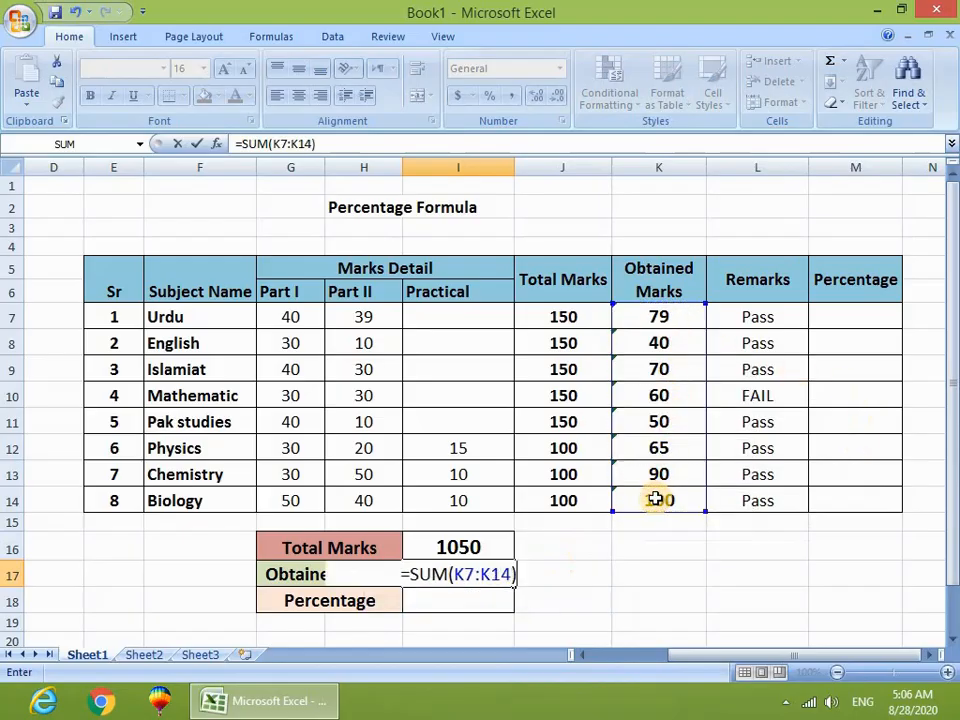
{"action": "key", "text": "Return"}
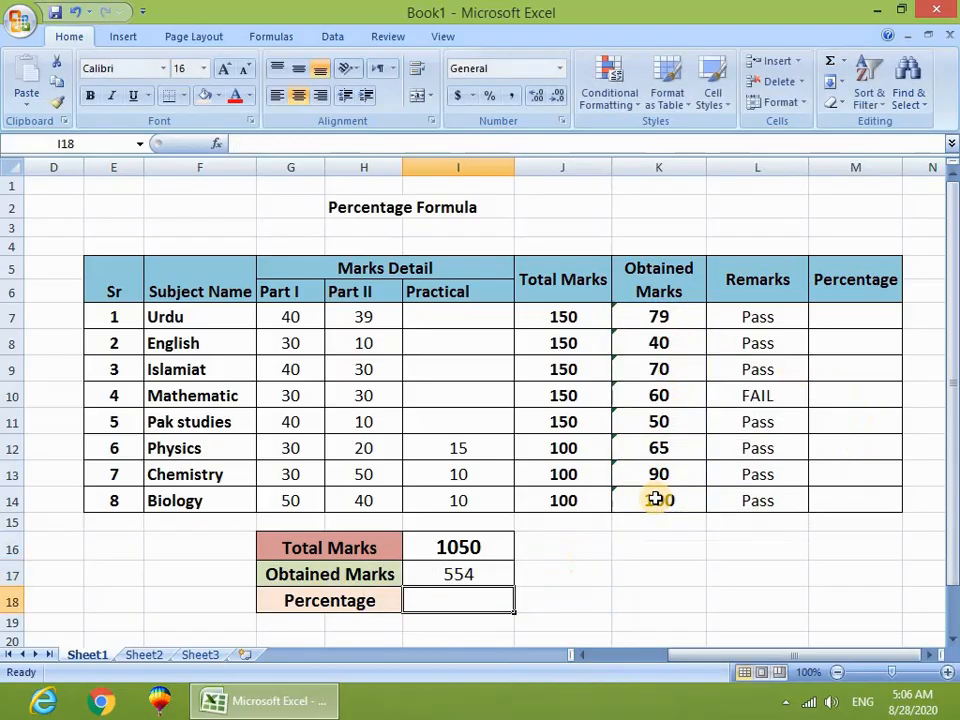
{"action": "left_click", "coordinate": [489, 574]}
{"action": "left_click", "coordinate": [90, 95]}
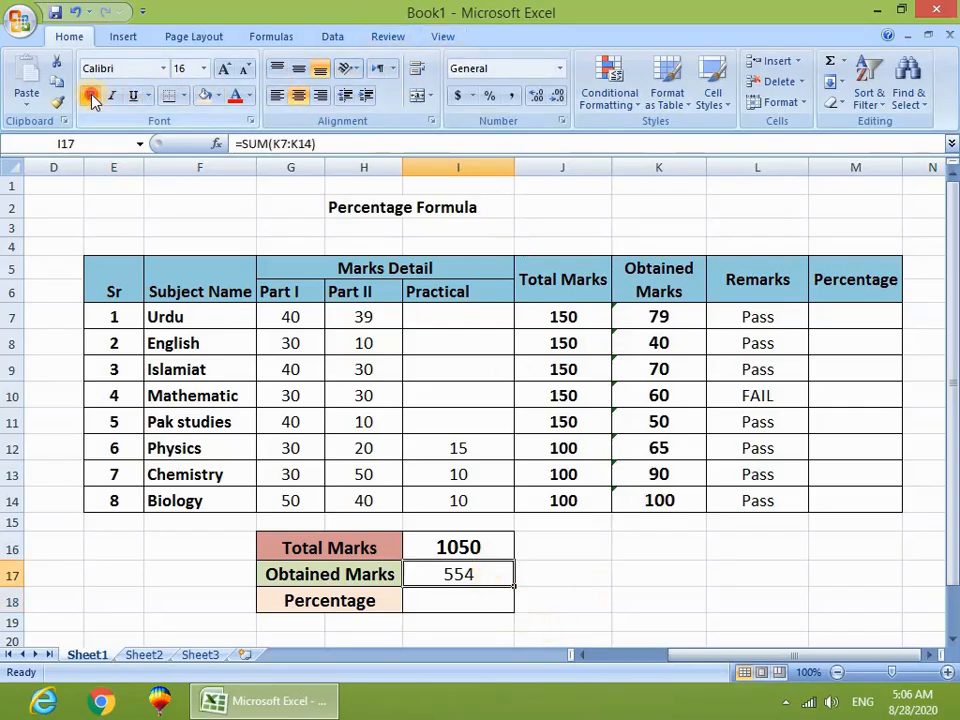
{"action": "left_click", "coordinate": [456, 610]}
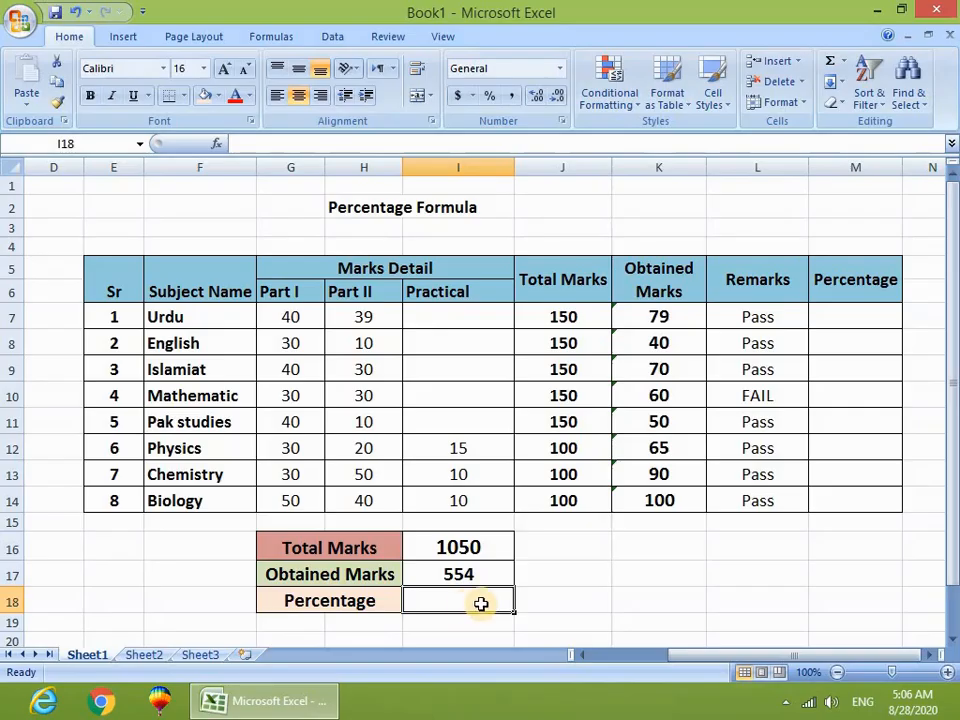
{"action": "left_click_drag", "start_coordinate": [477, 550], "coordinate": [471, 604]}
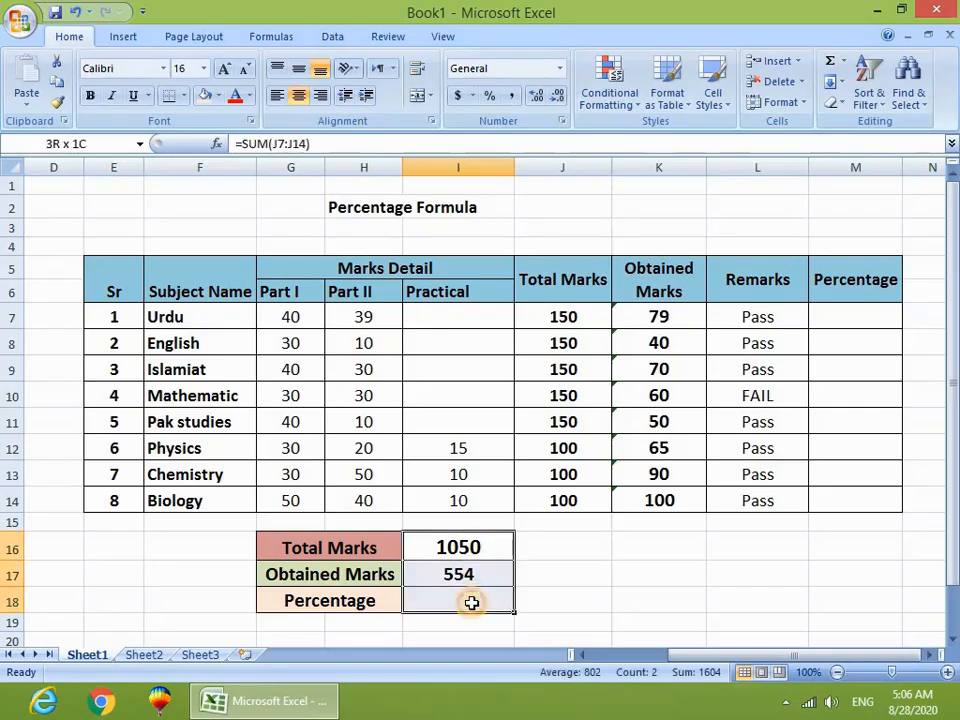
{"action": "left_click", "coordinate": [471, 603]}
{"action": "left_click_drag", "start_coordinate": [859, 316], "coordinate": [865, 477]}
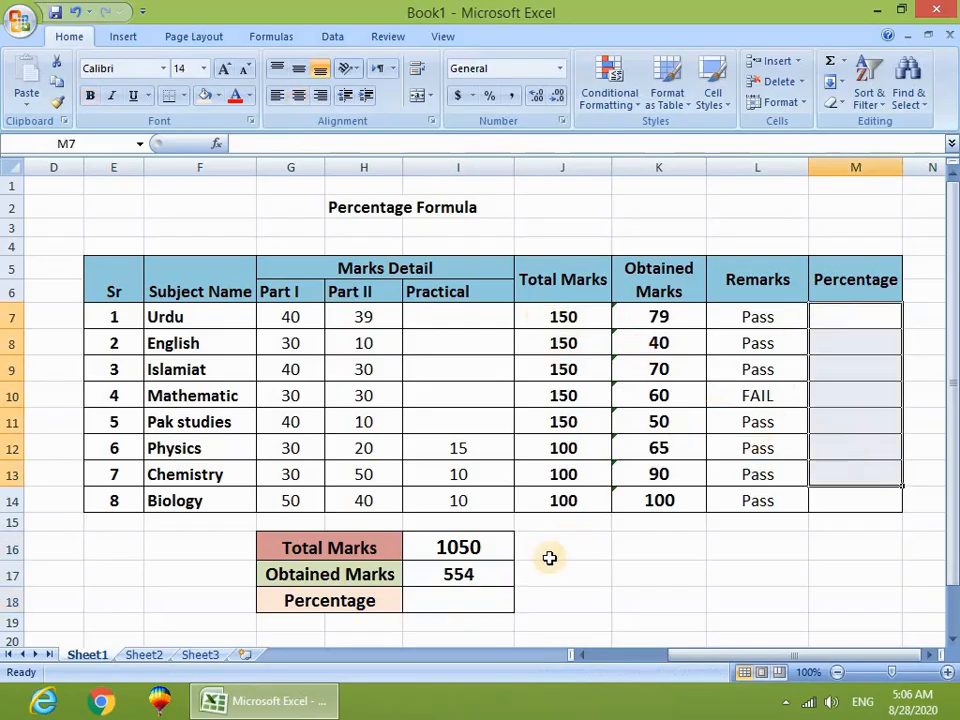
- Enter a formula in I18 that multiplies Obtained Marks I17 by 100 and divides by Total Marks I16
{"action": "left_click", "coordinate": [474, 604]}
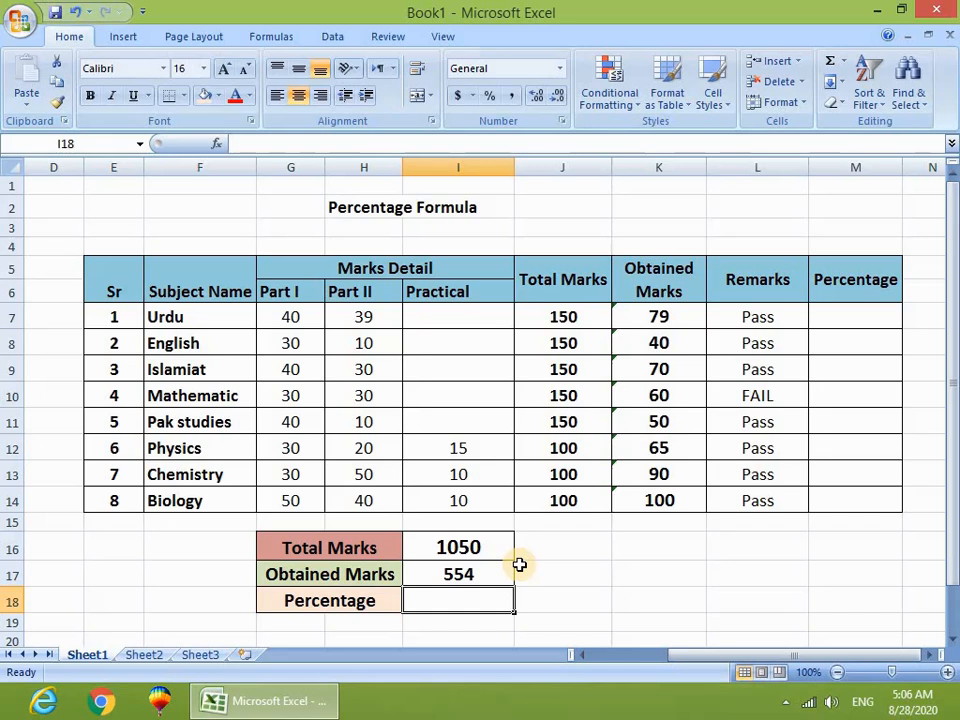
{"action": "type", "text": "="}
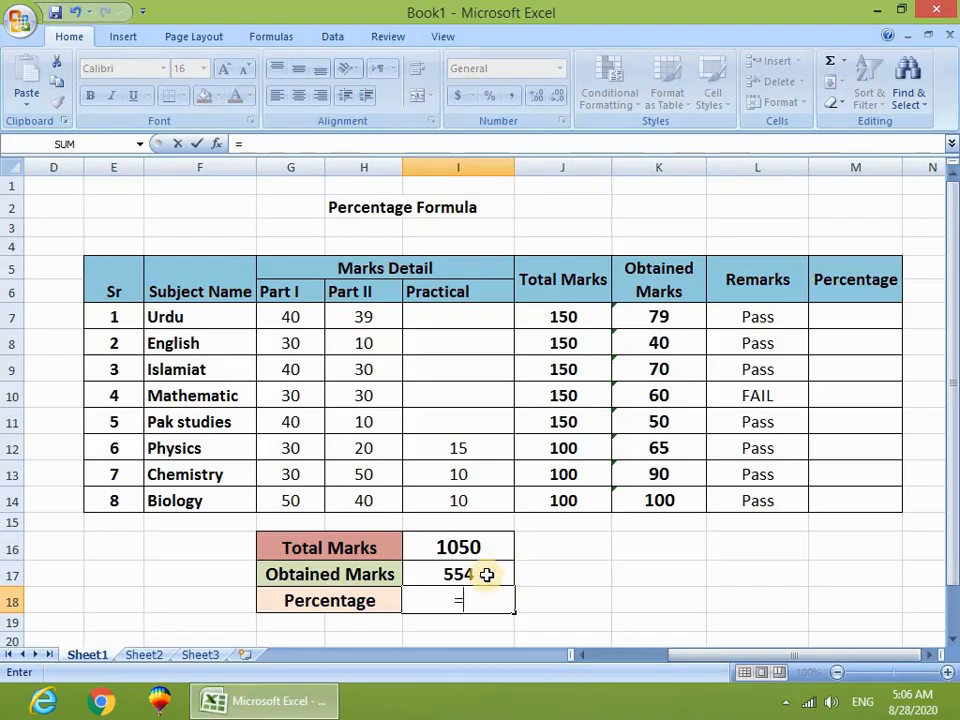
{"action": "left_click", "coordinate": [484, 574]}
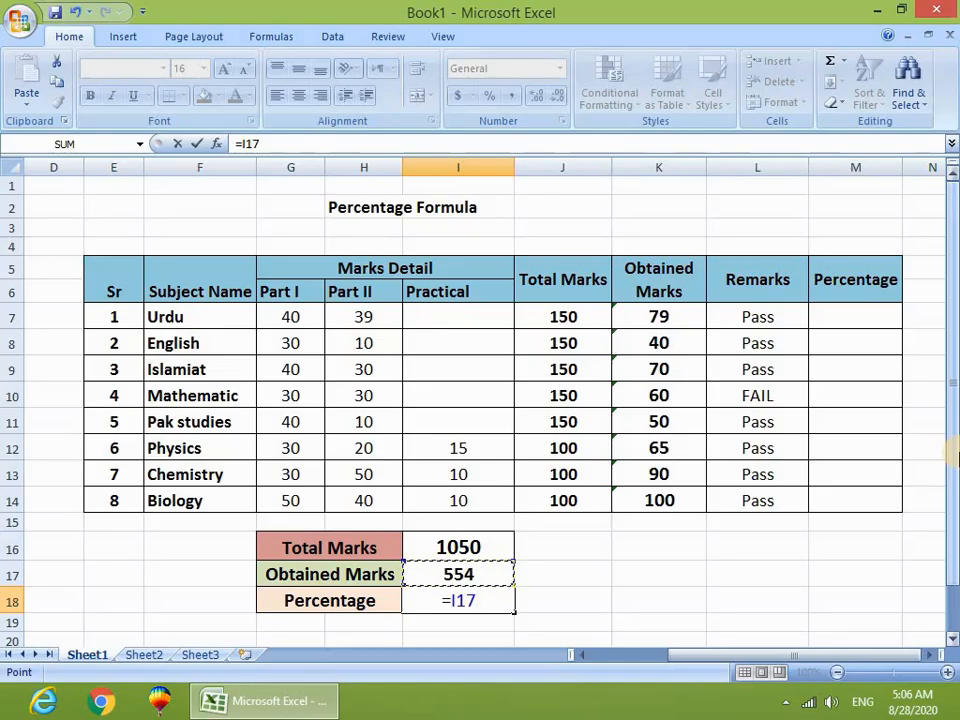
{"action": "type", "text": "*"}
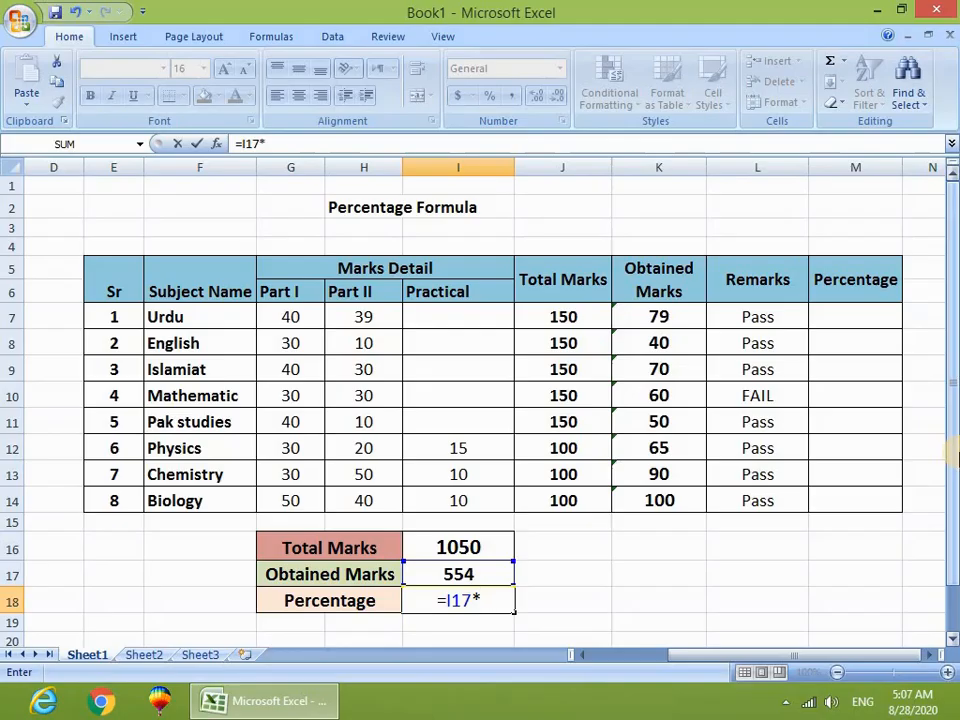
{"action": "type", "text": "100"}
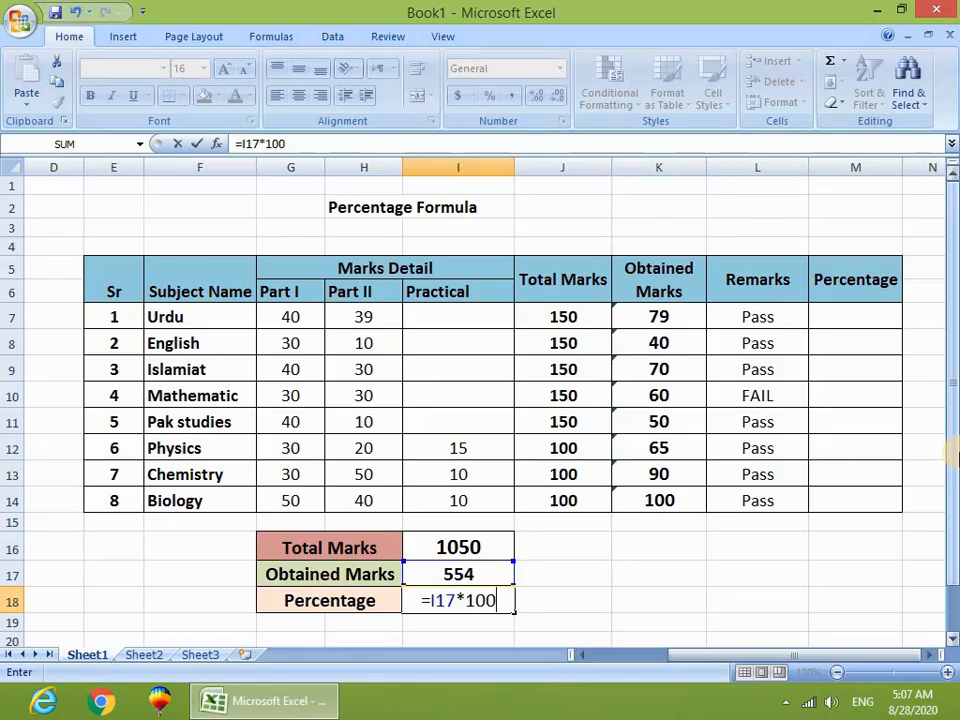
{"action": "type", "text": "/"}
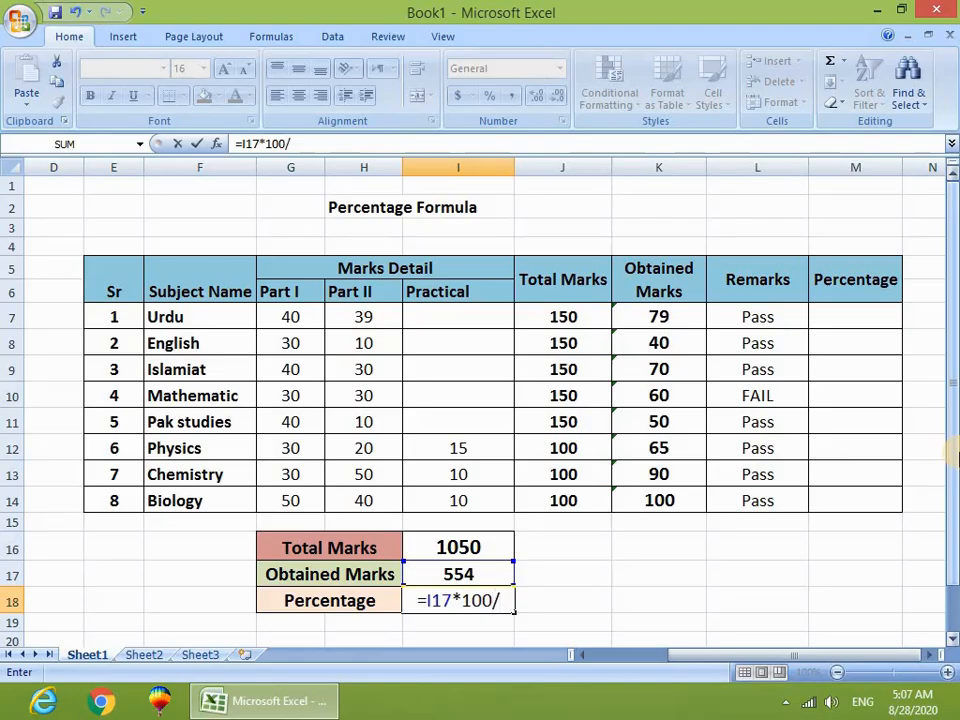
{"action": "left_click", "coordinate": [463, 547]}
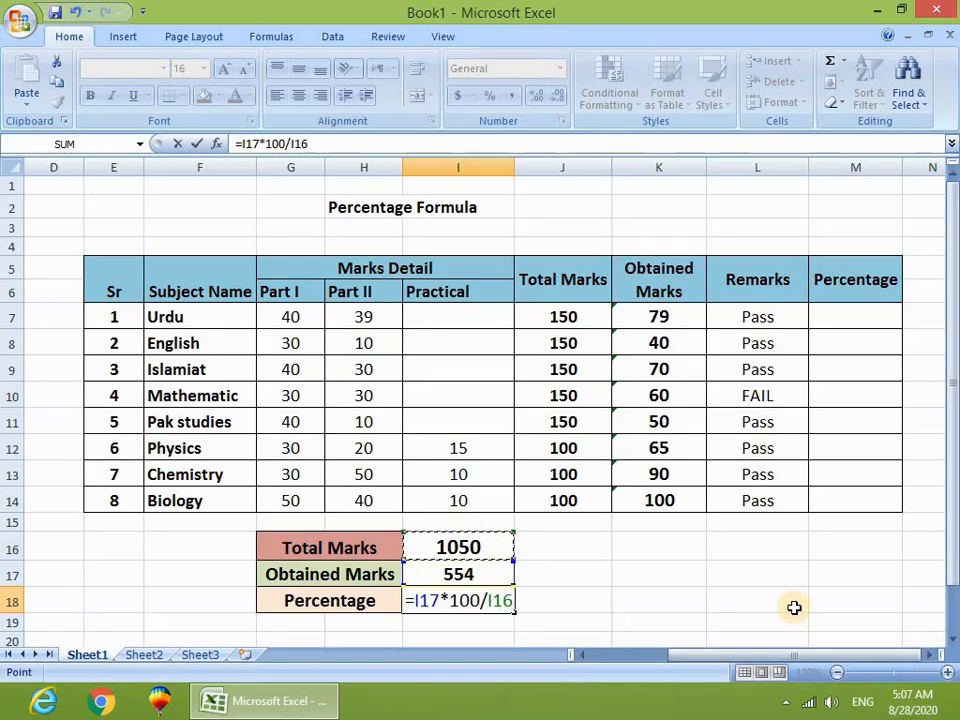
{"action": "type", "text": "\\"}
{"action": "key", "text": "Return"}
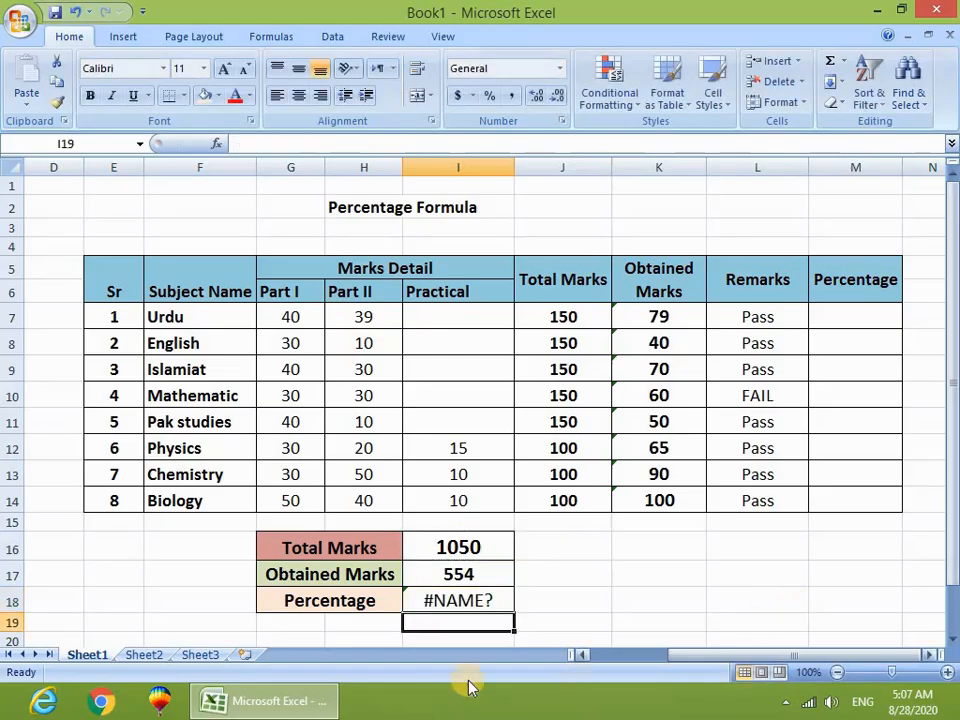
- Remove the stray backslash from the end of the I18 formula so that it reads =I17*100/I16
{"action": "left_click", "coordinate": [465, 600]}
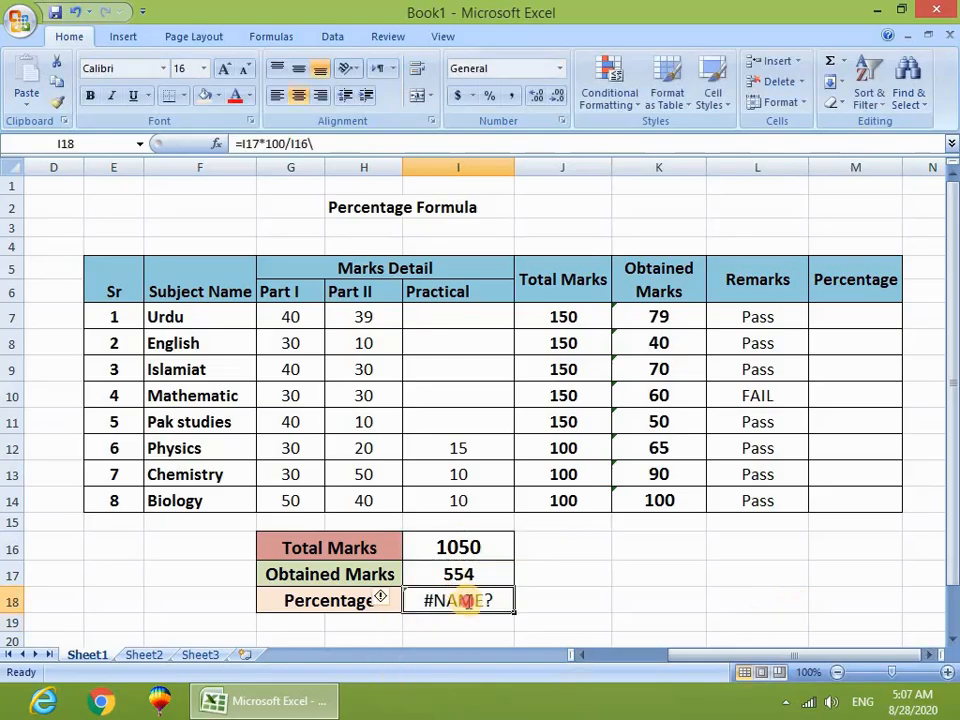
{"action": "double_click", "coordinate": [465, 600]}
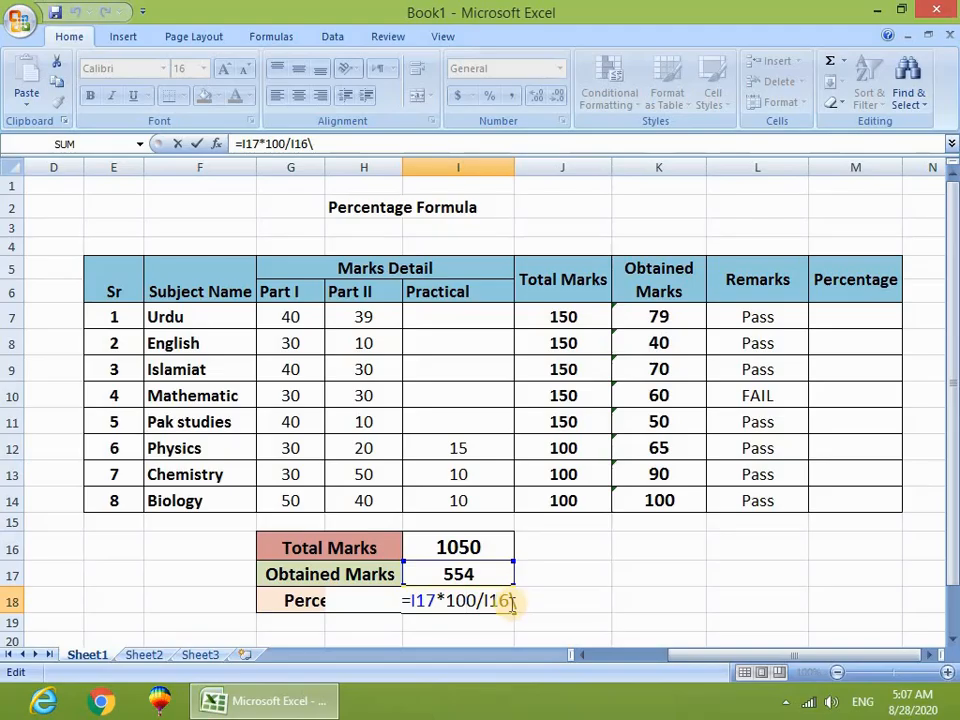
{"action": "left_click_drag", "start_coordinate": [508, 600], "coordinate": [595, 655]}
{"action": "key", "text": "BackSpace"}
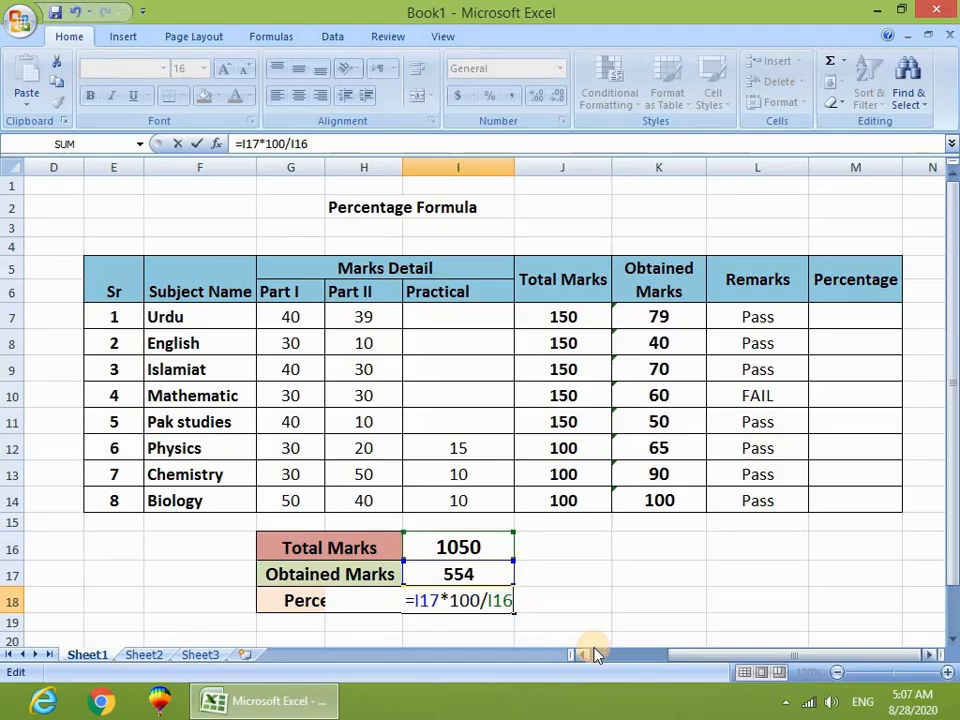
{"action": "key", "text": "Return"}
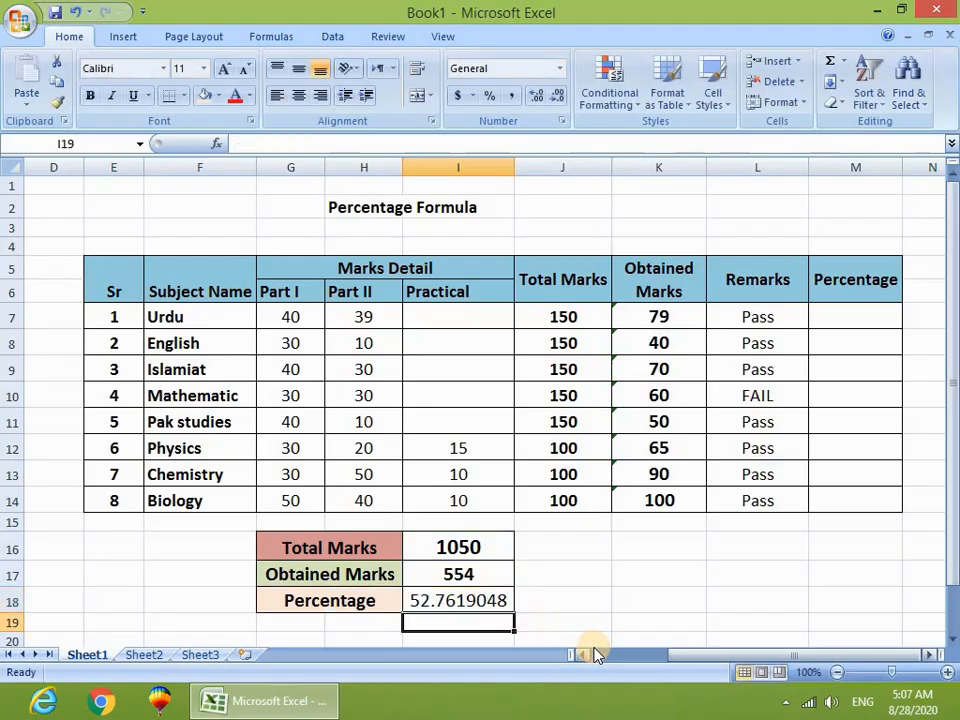
- Increase the font size of the overall Percentage result in I18 to 22
{"action": "left_click", "coordinate": [476, 598]}
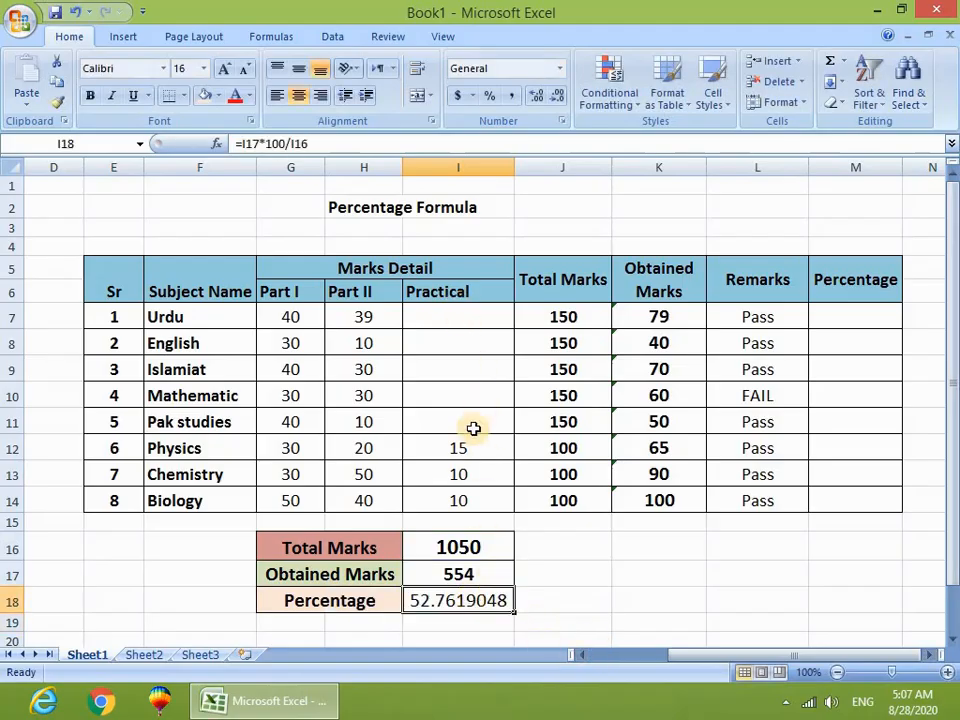
{"action": "left_click", "coordinate": [228, 68]}
{"action": "left_click", "coordinate": [228, 68]}
{"action": "left_click", "coordinate": [228, 68]}
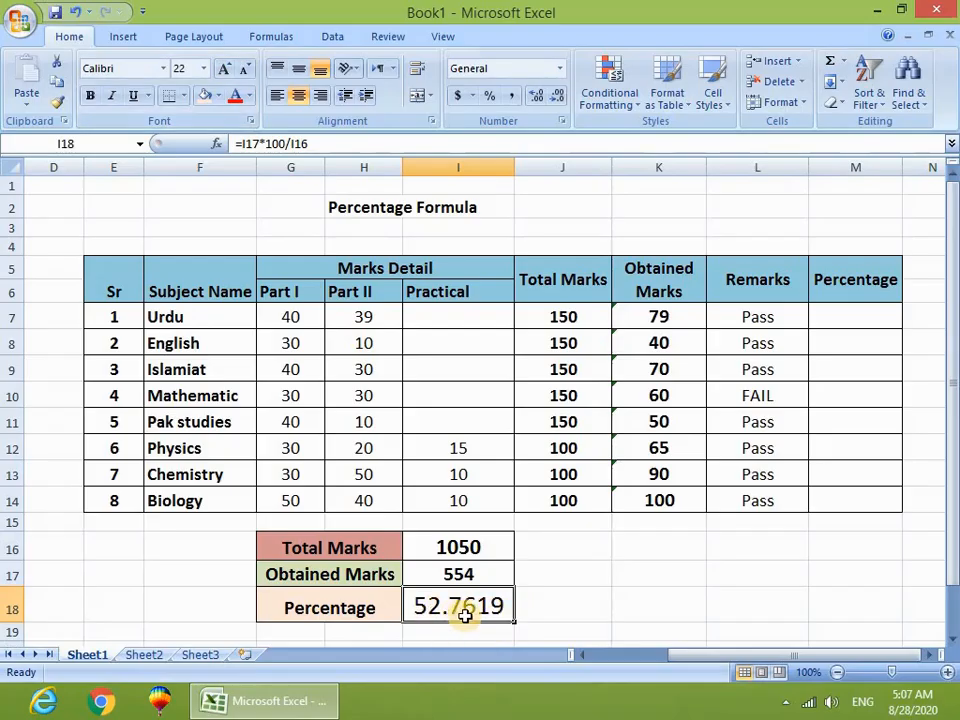
{"action": "left_click", "coordinate": [536, 596]}
{"action": "left_click", "coordinate": [470, 607]}
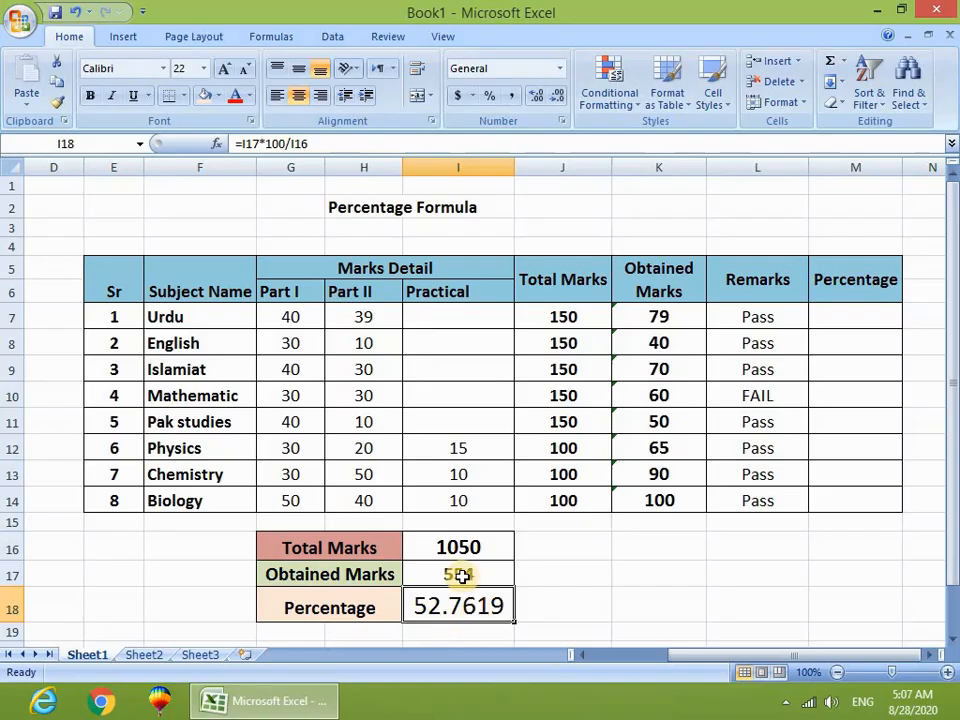
- Change the Part I marks for Urdu in G7 to 80 and check the overall Percentage
{"action": "left_click", "coordinate": [290, 317]}
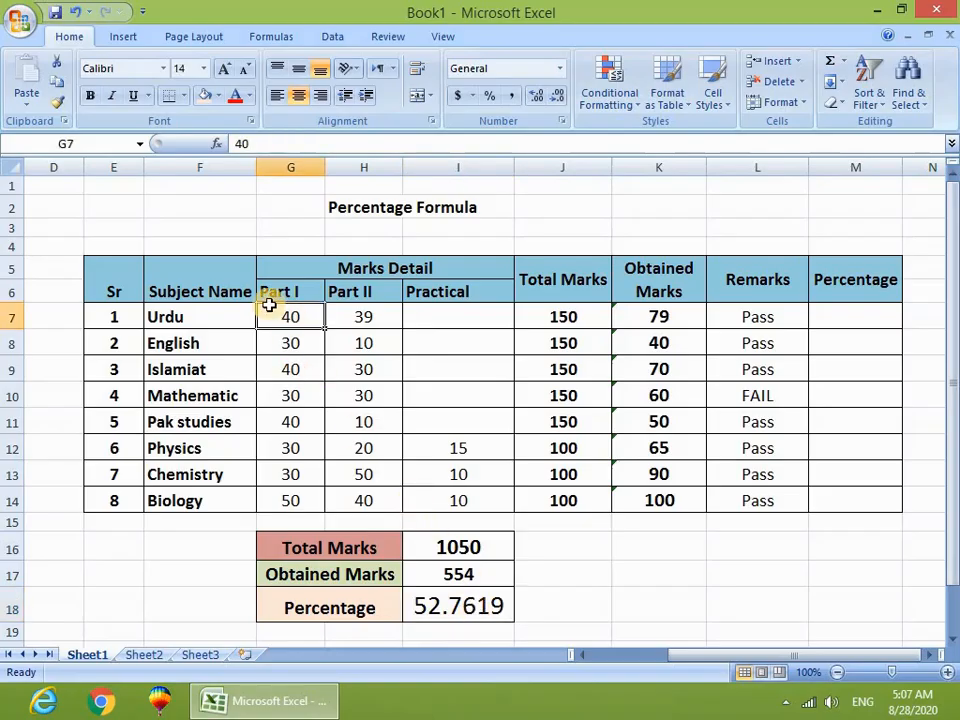
{"action": "left_click", "coordinate": [451, 578]}
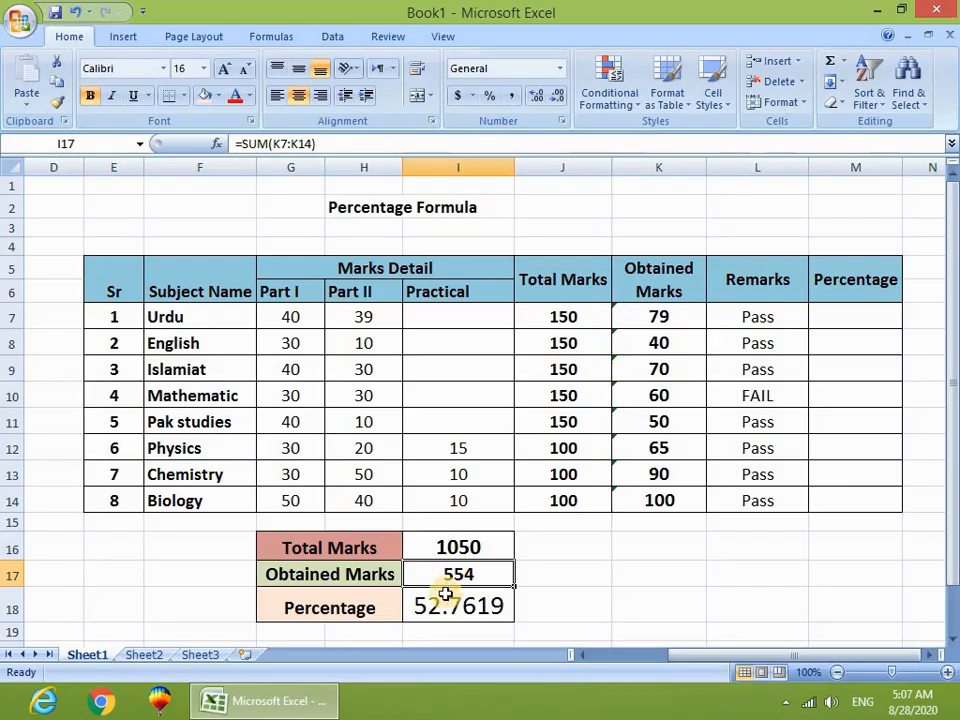
{"action": "left_click", "coordinate": [435, 606]}
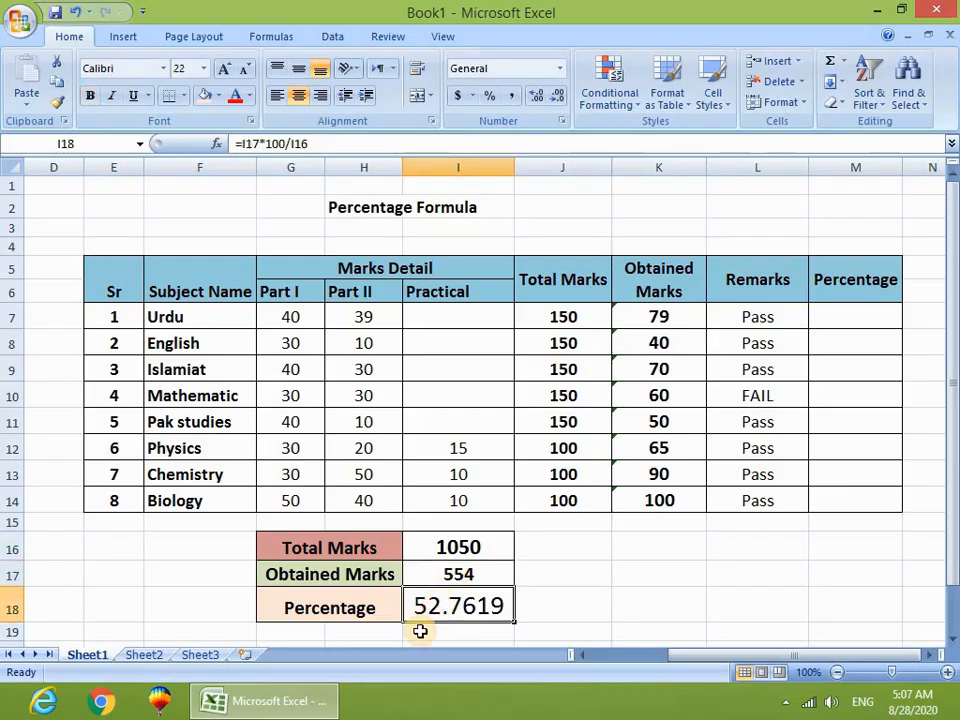
{"action": "left_click", "coordinate": [313, 317]}
{"action": "type", "text": "8"}
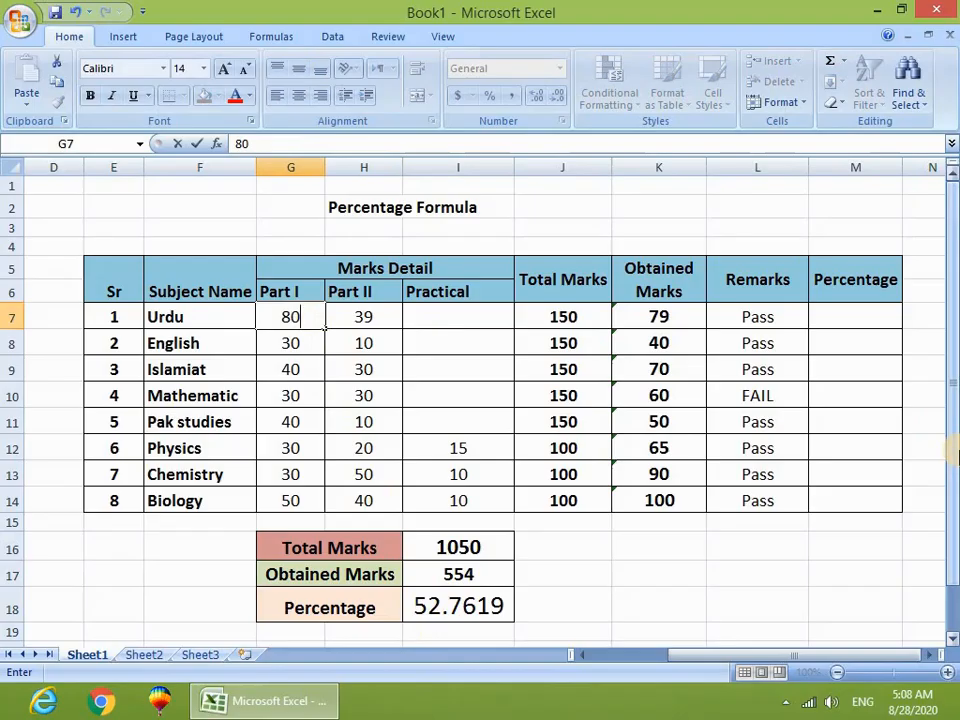
{"action": "key", "text": "Return"}
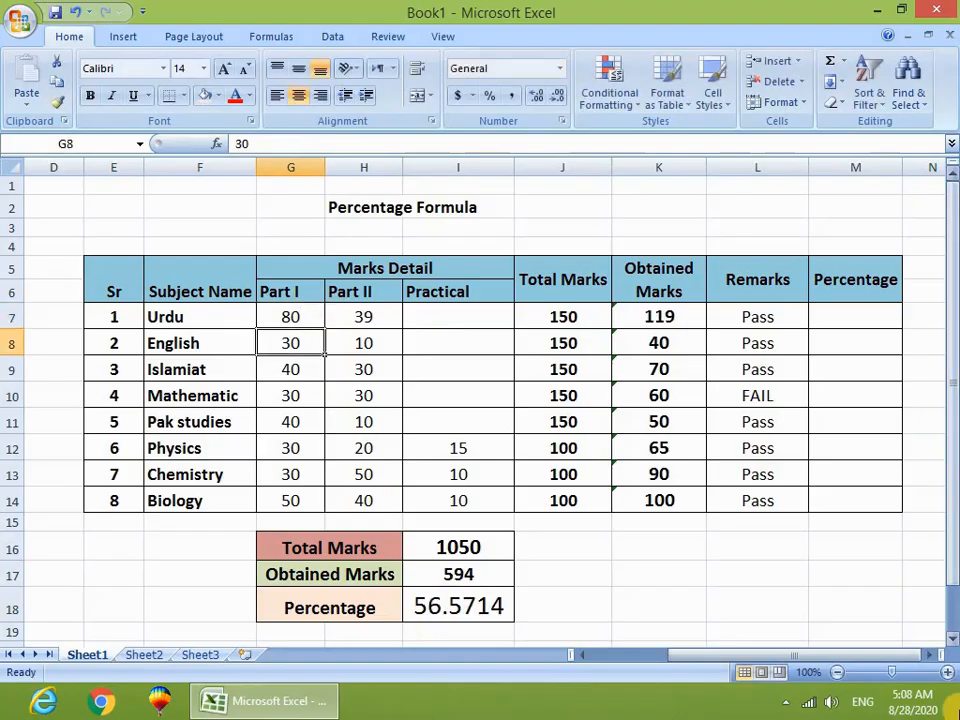
{"action": "left_click", "coordinate": [446, 617]}
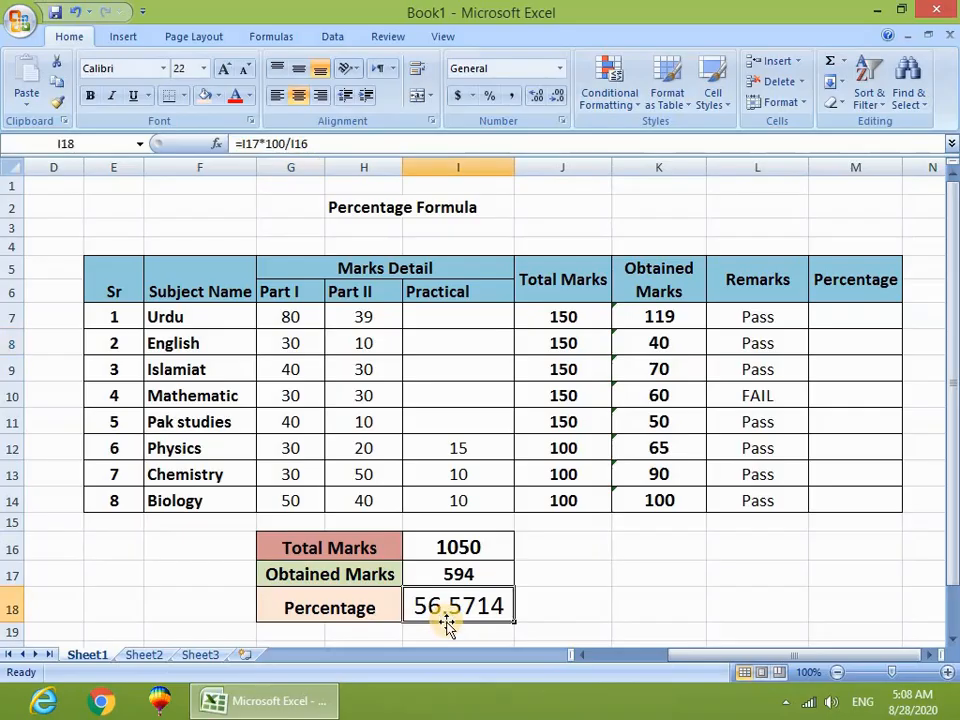
- Change the Part I marks for English in G8 to 80 and check the overall Obtained Marks and Percentage
{"action": "left_click", "coordinate": [287, 340]}
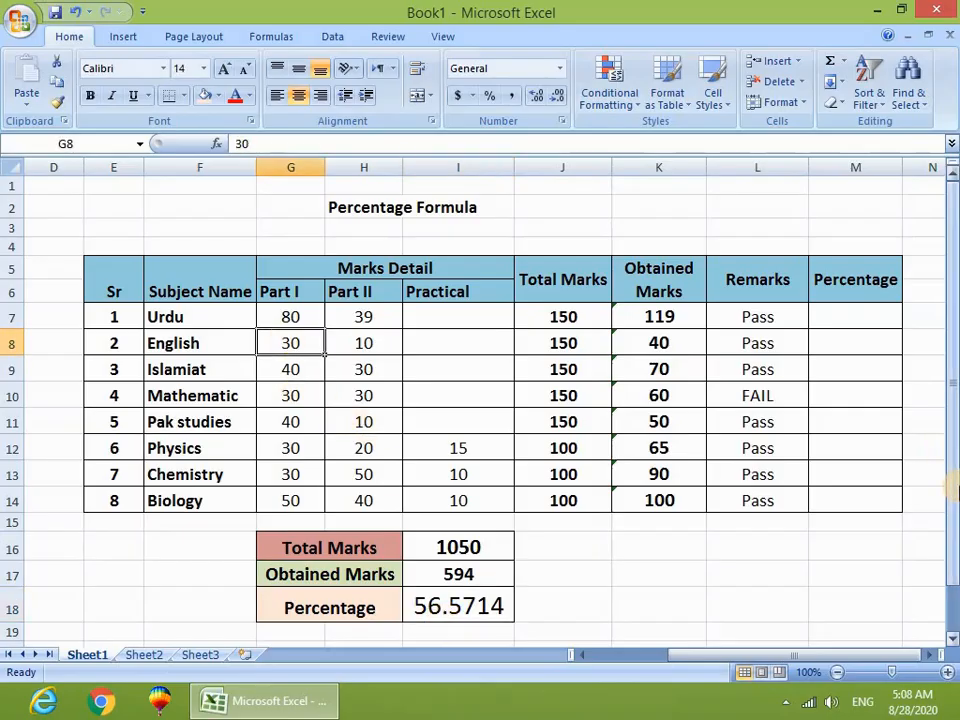
{"action": "type", "text": "80"}
{"action": "key", "text": "Return"}
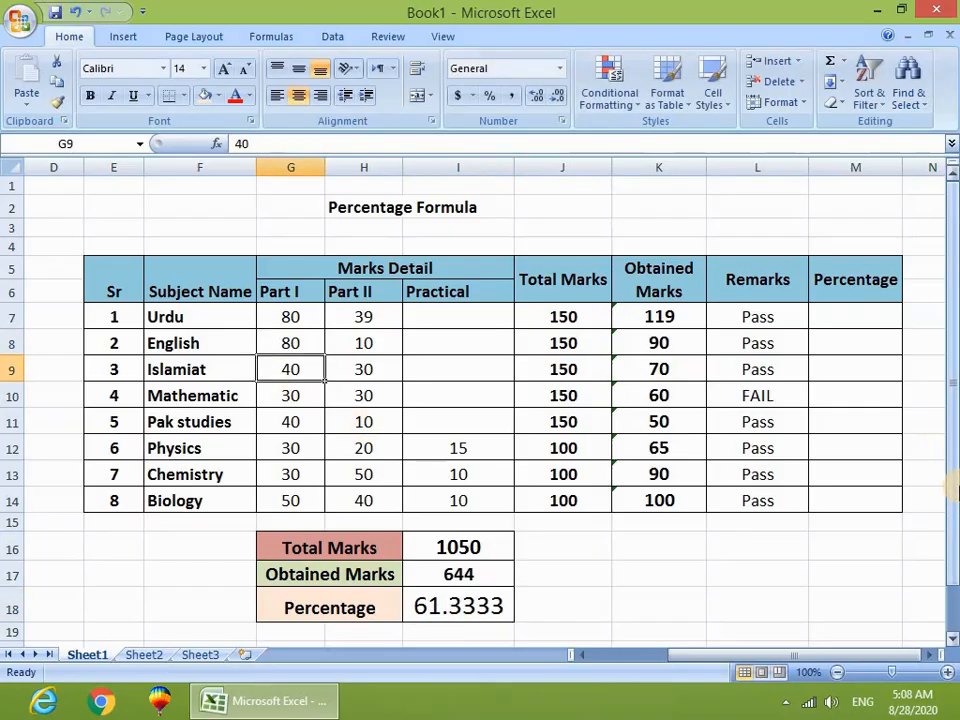
{"action": "left_click", "coordinate": [468, 574]}
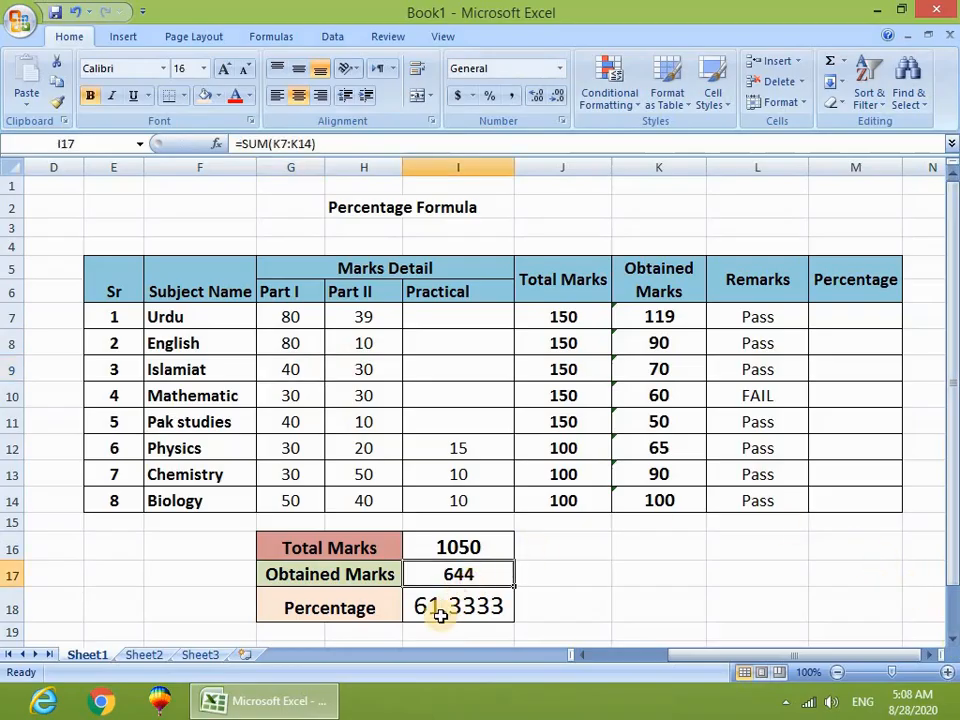
{"action": "left_click", "coordinate": [440, 615]}
- Change the Part I marks for Islamiat in G9 to 80 and check the overall Obtained Marks and Percentage
{"action": "left_click", "coordinate": [288, 369]}
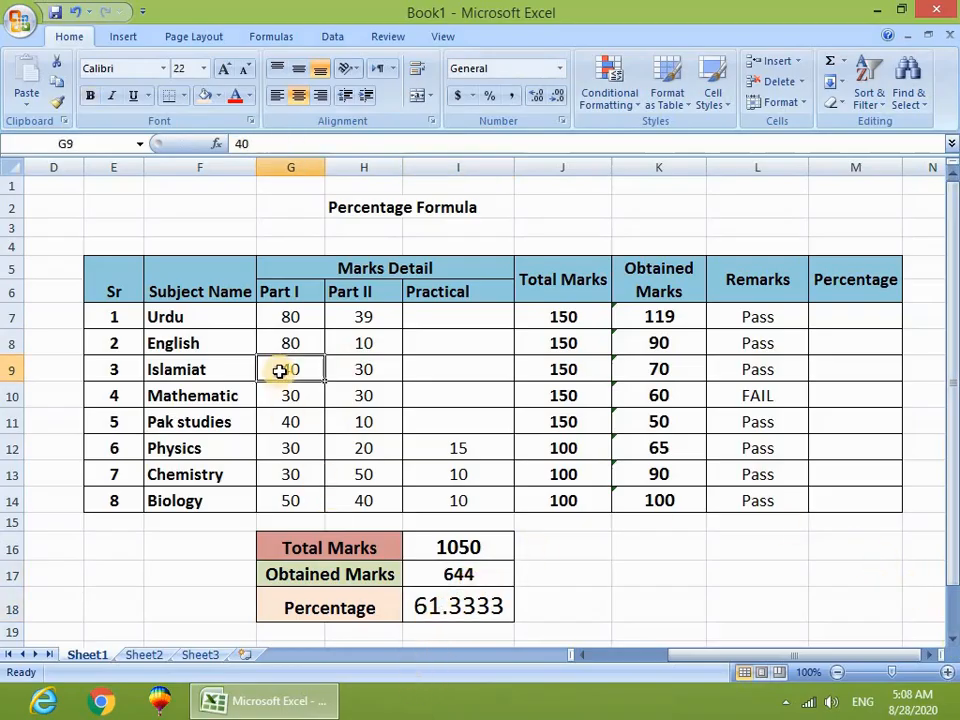
{"action": "type", "text": "80"}
{"action": "key", "text": "Return"}
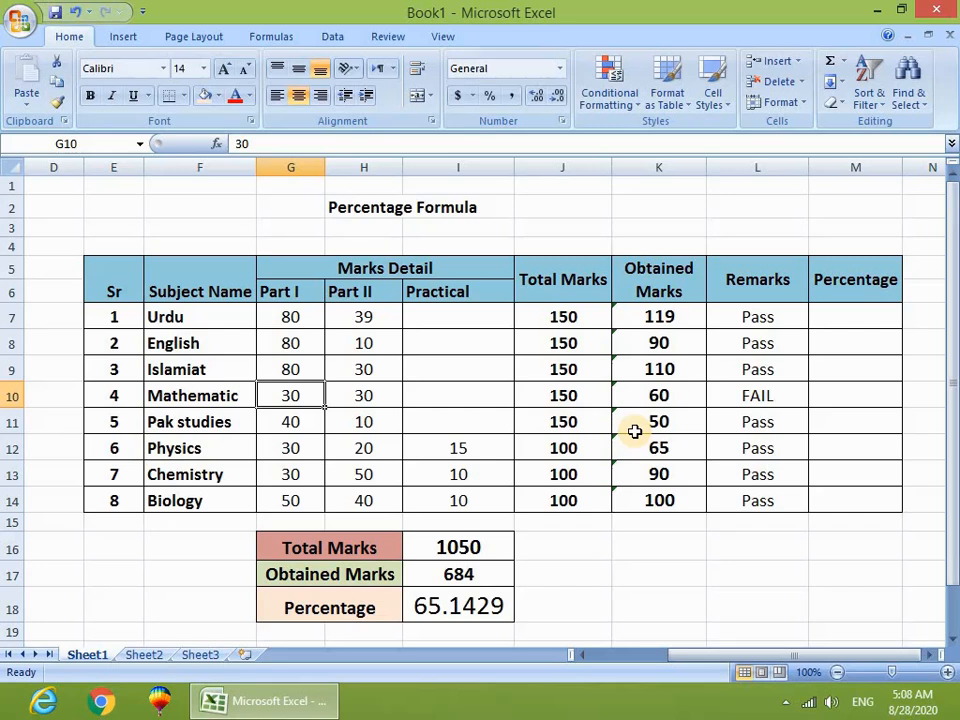
{"action": "left_click", "coordinate": [457, 575]}
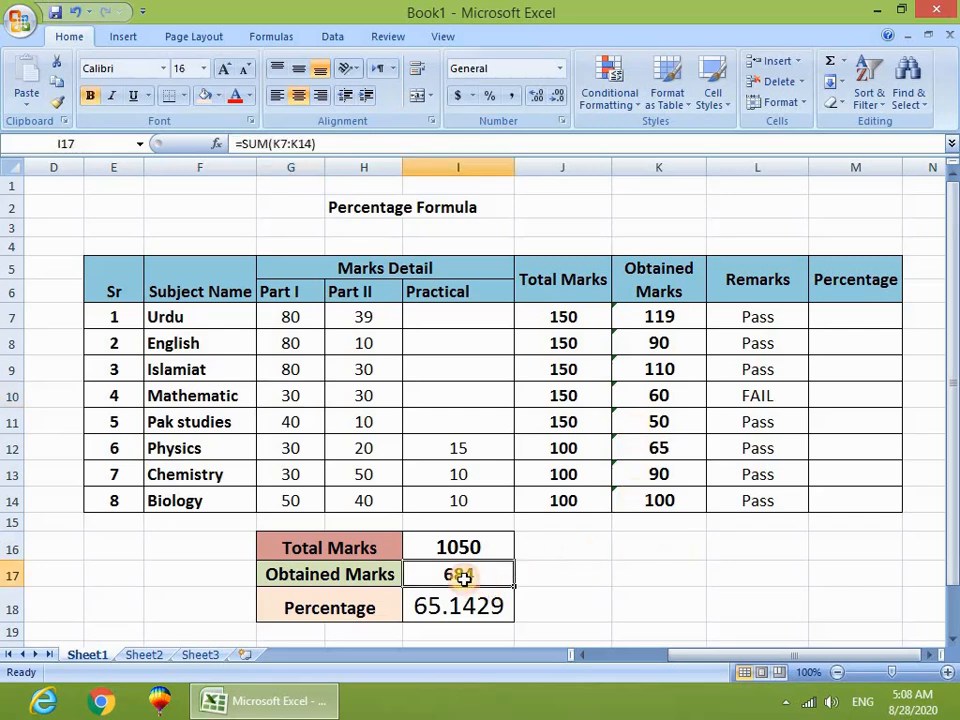
{"action": "left_click", "coordinate": [422, 616]}
- Change the Part I marks for Mathematic in G10 to 80 and for Physics in G12 to 90
{"action": "left_click", "coordinate": [296, 397]}
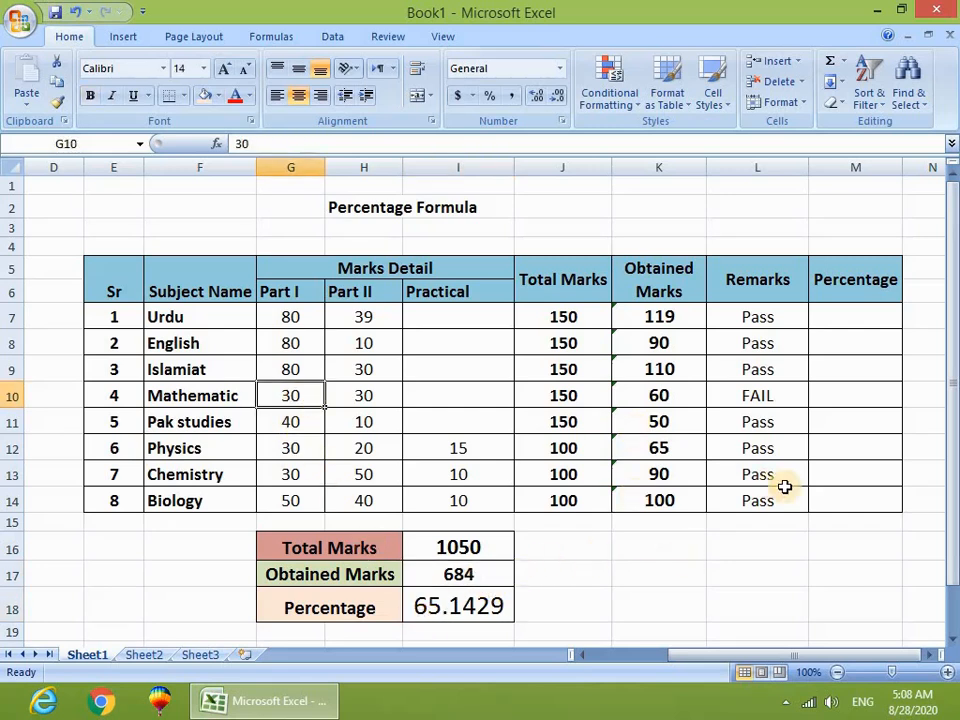
{"action": "type", "text": "80"}
{"action": "key", "text": "Return"}
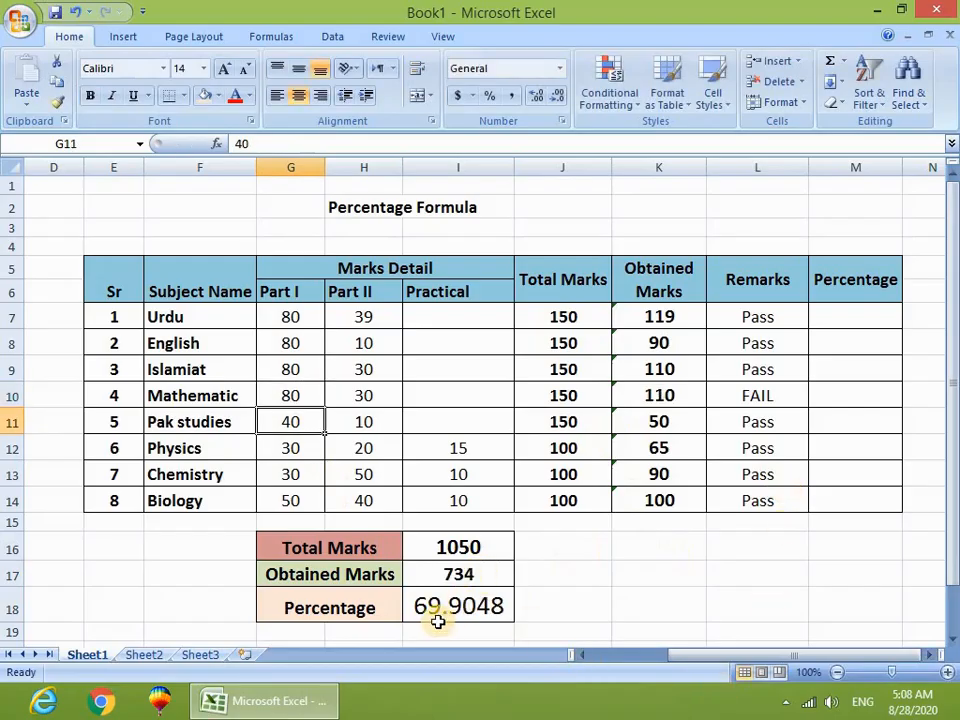
{"action": "left_click", "coordinate": [304, 449]}
{"action": "type", "text": "9"}
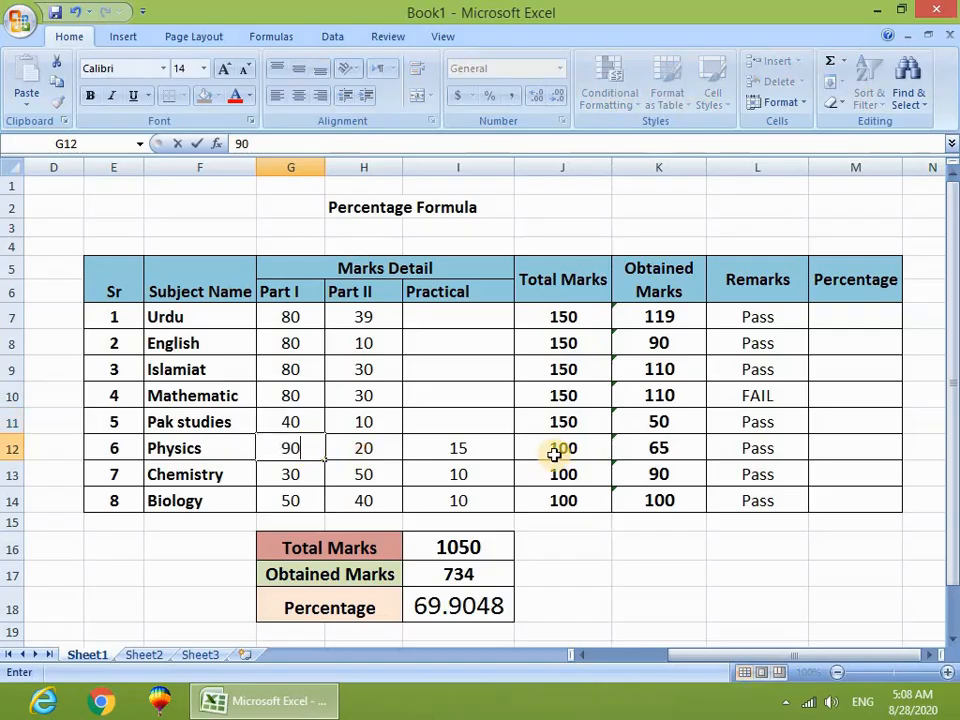
{"action": "type", "text": "0"}
{"action": "key", "text": "Return"}
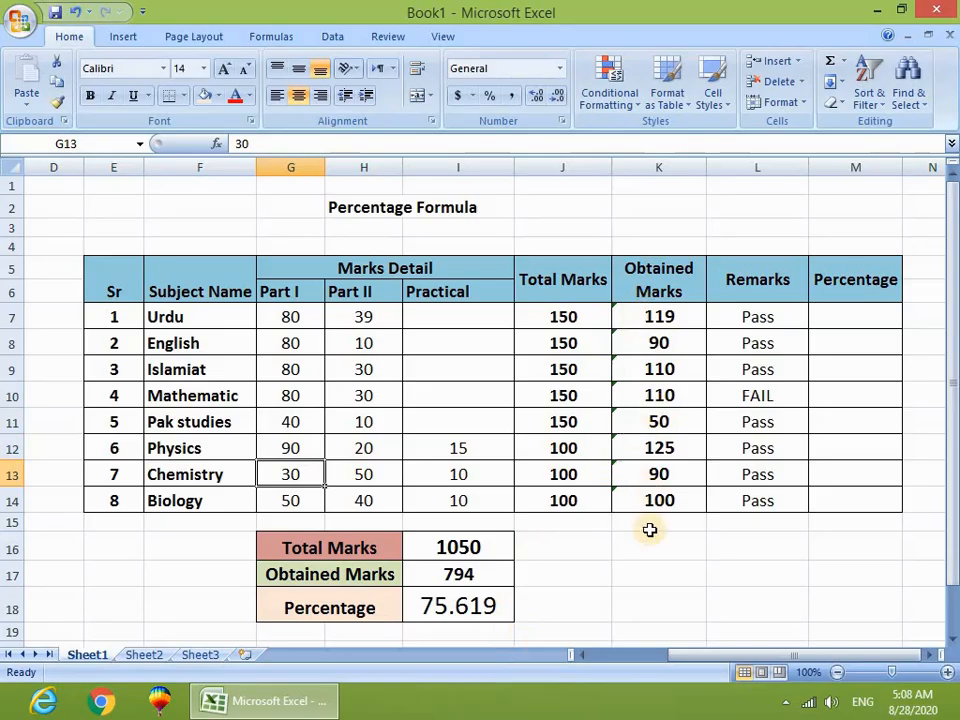
{"action": "left_click", "coordinate": [360, 316]}
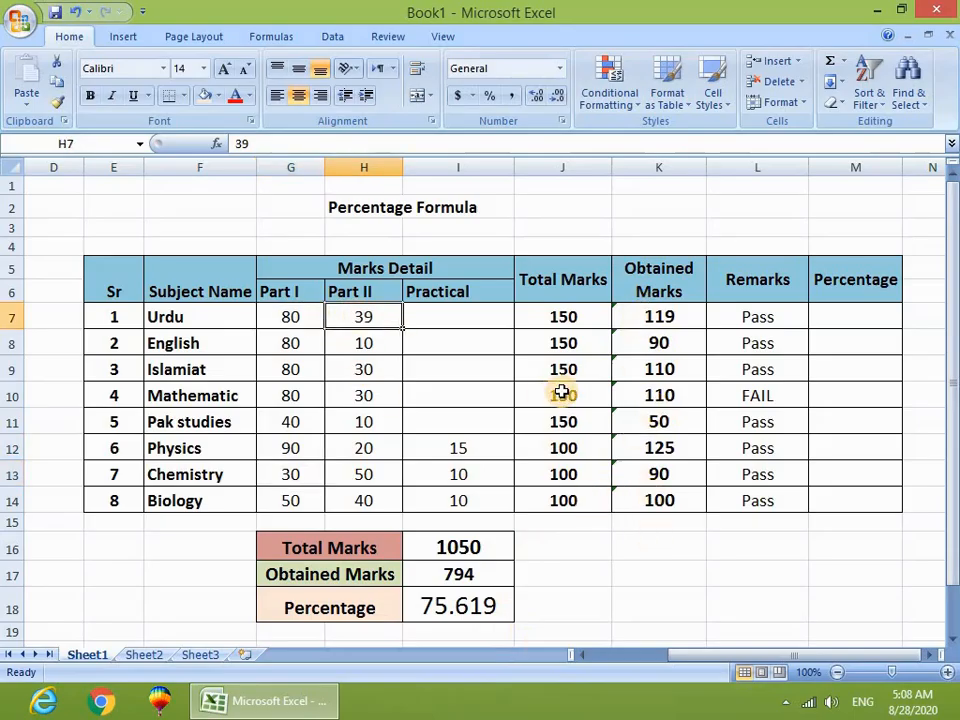
- Test the Part II marks for Urdu in H7 with 80 and 110, checking its Obtained Marks and the overall Percentage
{"action": "type", "text": "80"}
{"action": "left_click", "coordinate": [677, 316]}
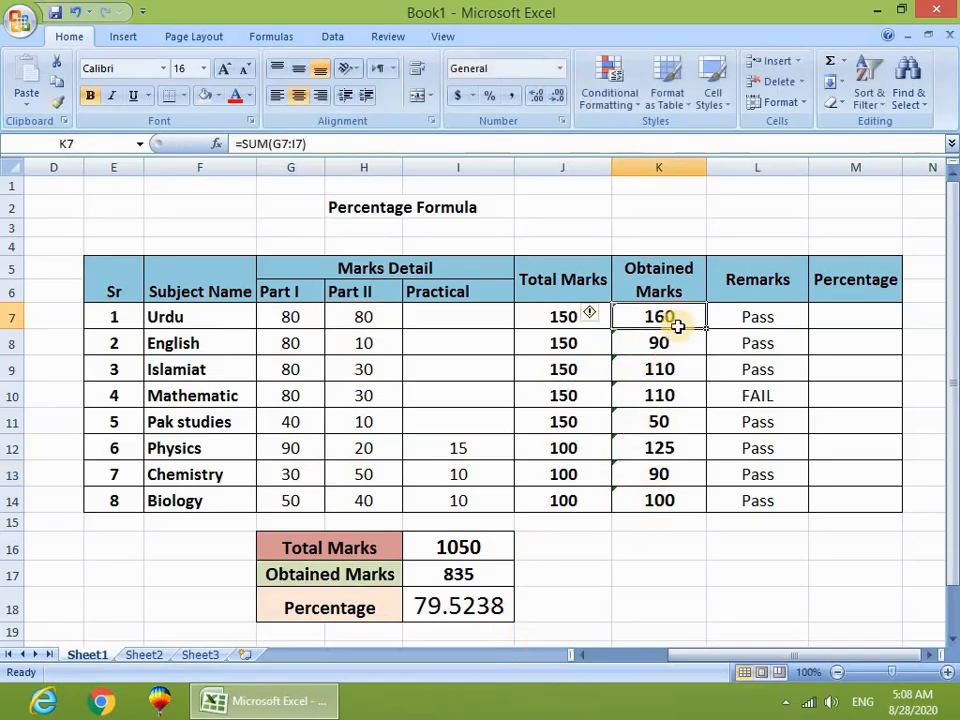
{"action": "left_click", "coordinate": [363, 316]}
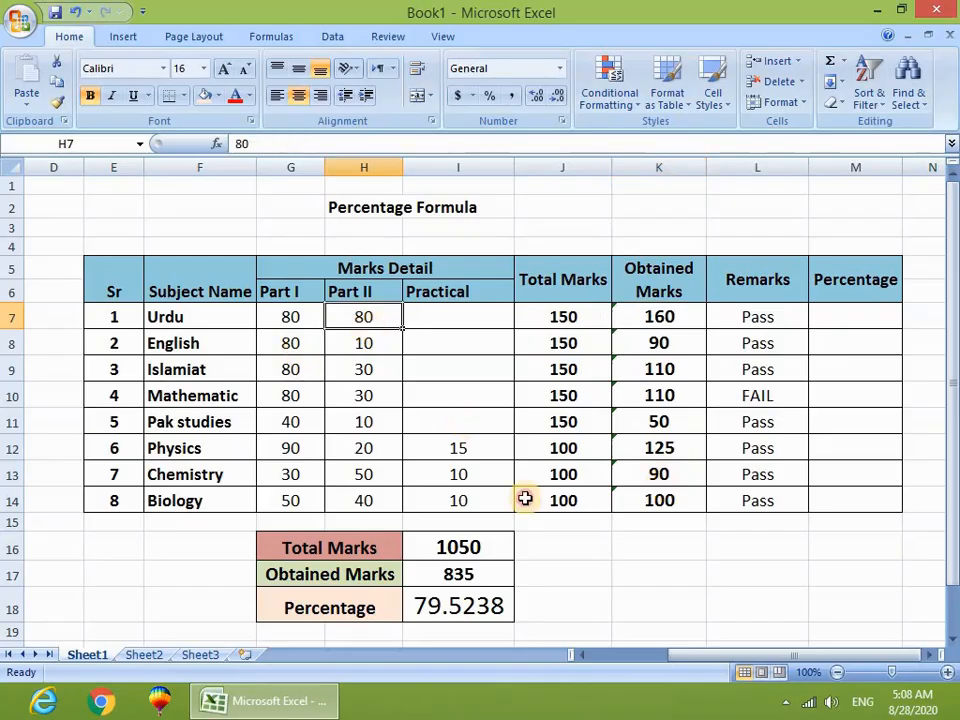
{"action": "type", "text": "11"}
{"action": "key", "text": "Return"}
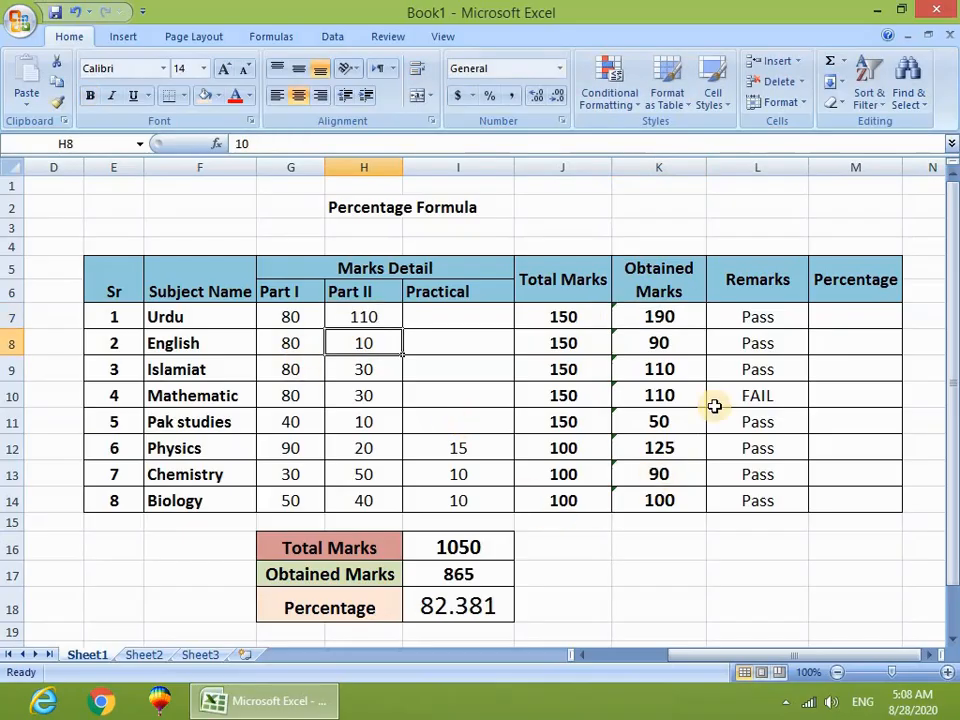
{"action": "left_click", "coordinate": [425, 617]}
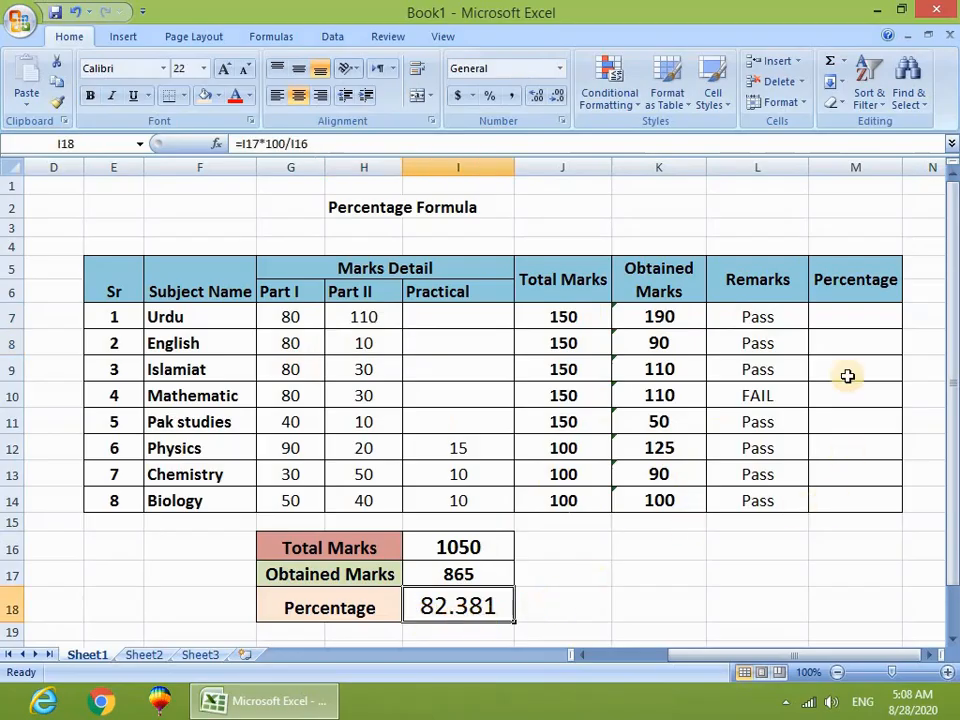
- Calculate the Urdu percentage in M7 with the formula =K7*100/J7
{"action": "left_click", "coordinate": [575, 310]}
{"action": "left_click", "coordinate": [628, 312]}
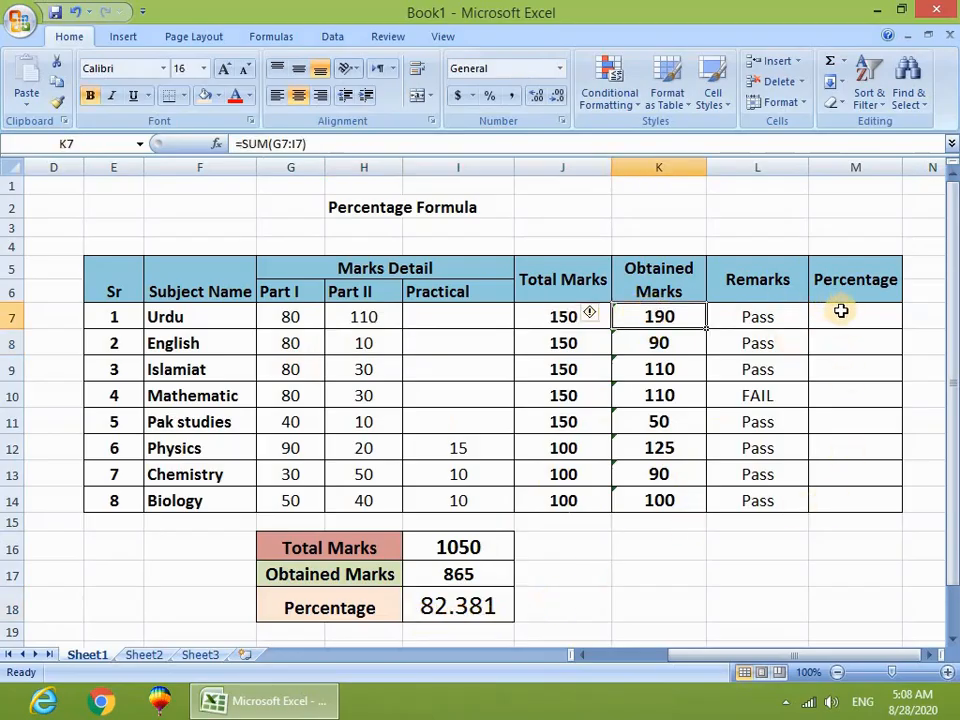
{"action": "left_click_drag", "start_coordinate": [842, 312], "coordinate": [830, 502]}
{"action": "left_click", "coordinate": [843, 315]}
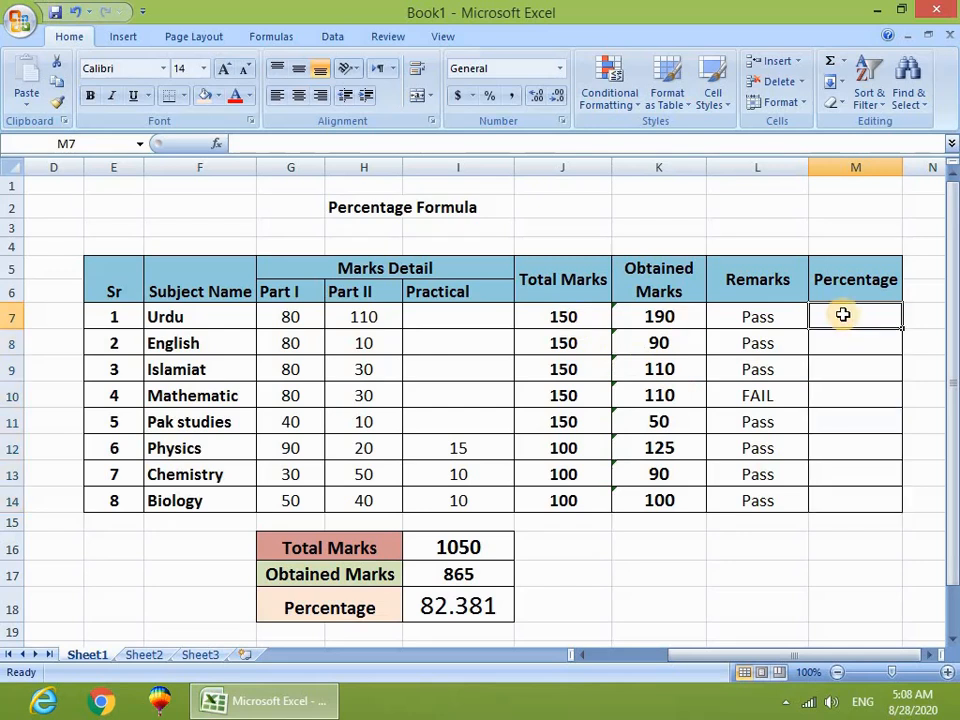
{"action": "type", "text": "="}
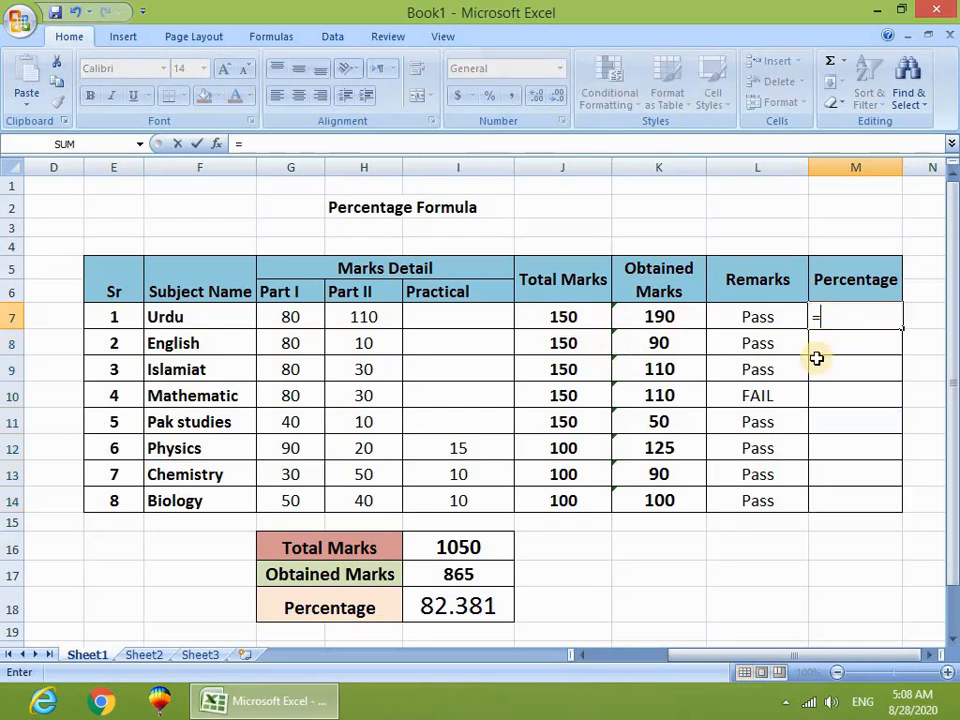
{"action": "left_click", "coordinate": [662, 317]}
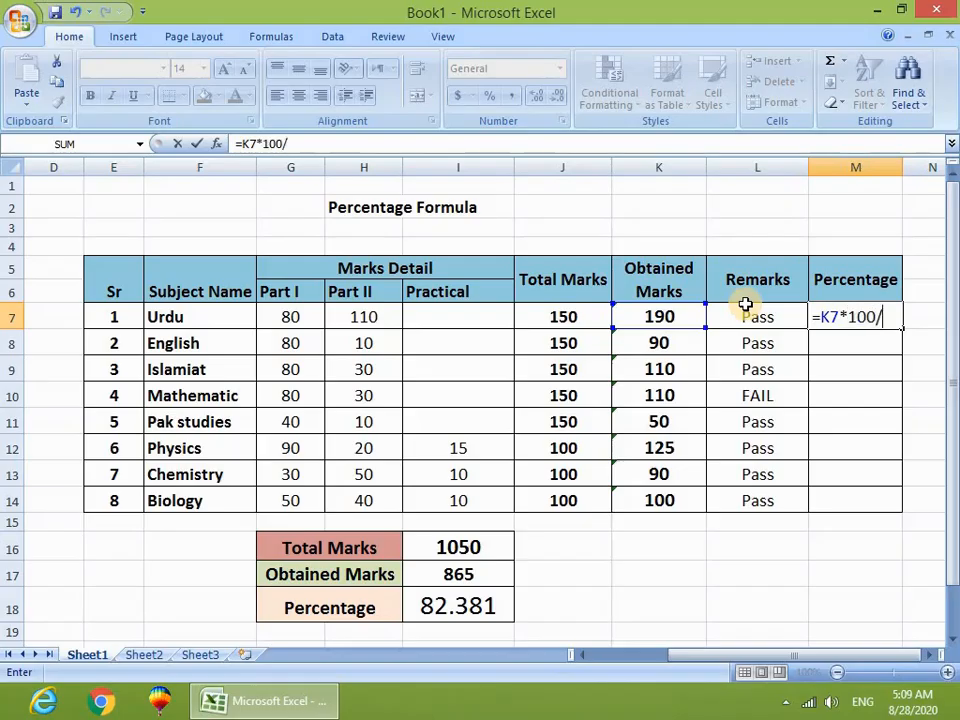
{"action": "type", "text": "*100/"}
{"action": "left_click", "coordinate": [598, 316]}
{"action": "key", "text": "Return"}
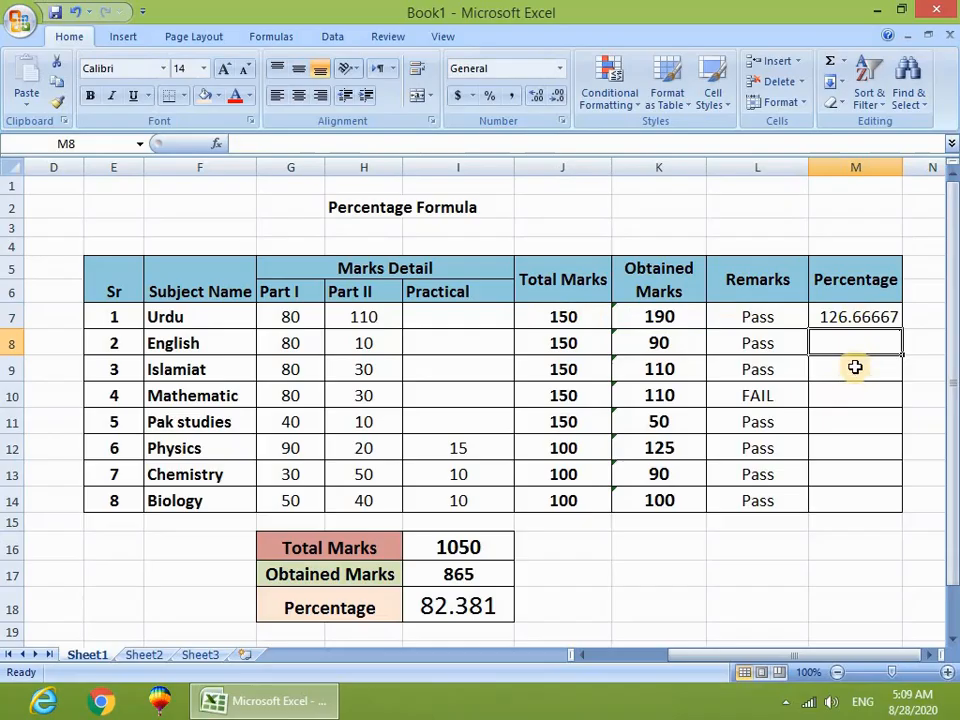
- Change the Part II marks for Urdu in H7 to 10 and check the row's Total Marks, Obtained Marks and Percentage
{"action": "left_click", "coordinate": [579, 317]}
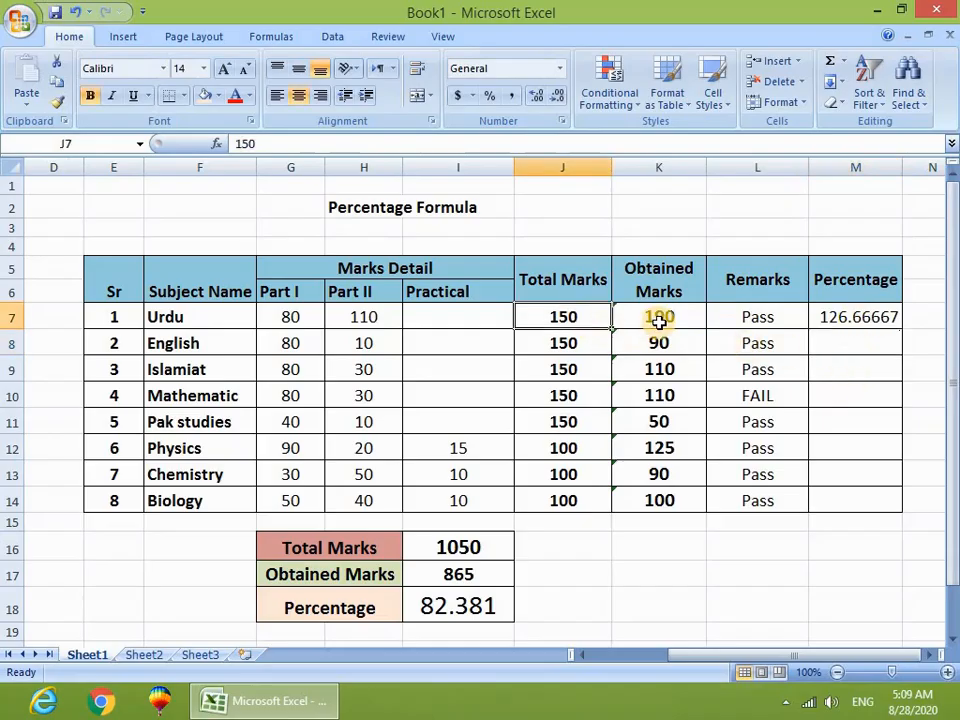
{"action": "left_click", "coordinate": [660, 318]}
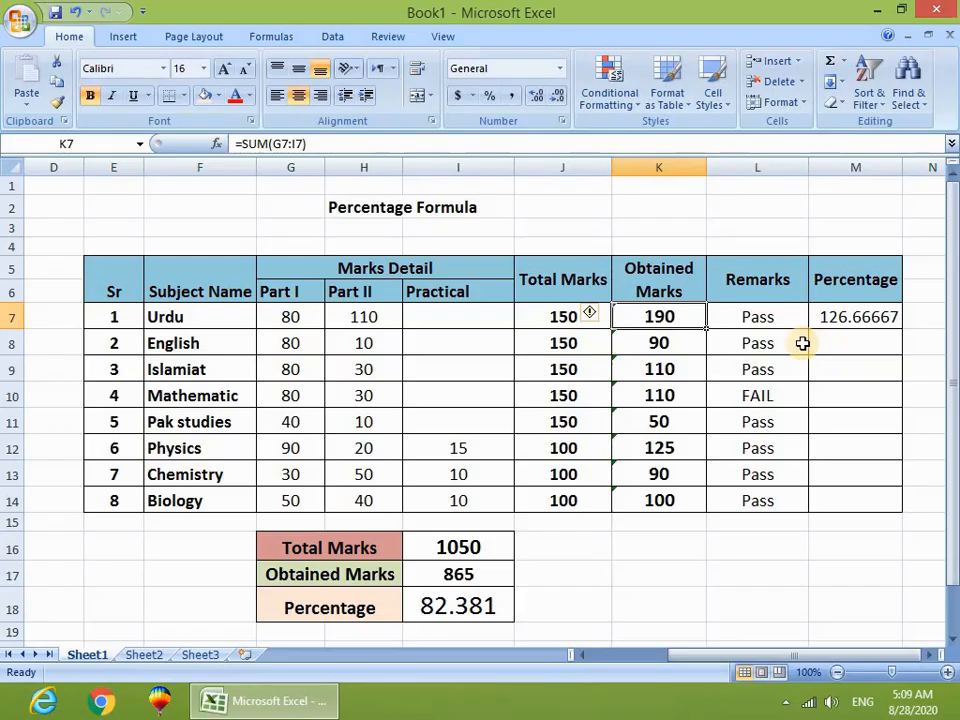
{"action": "left_click", "coordinate": [399, 328]}
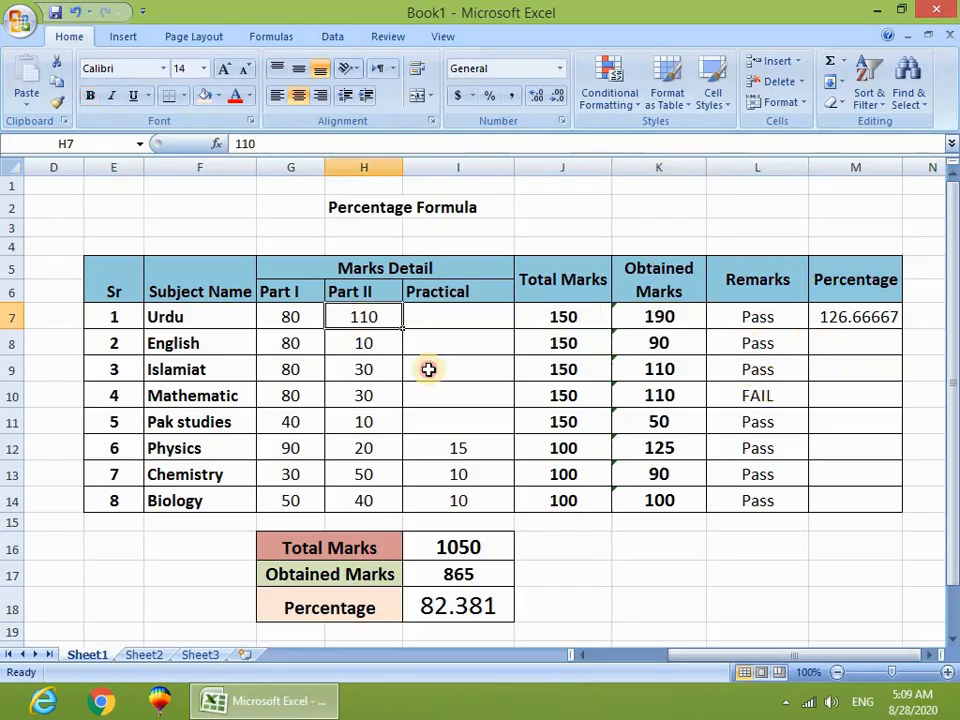
{"action": "type", "text": "10"}
{"action": "key", "text": "Return"}
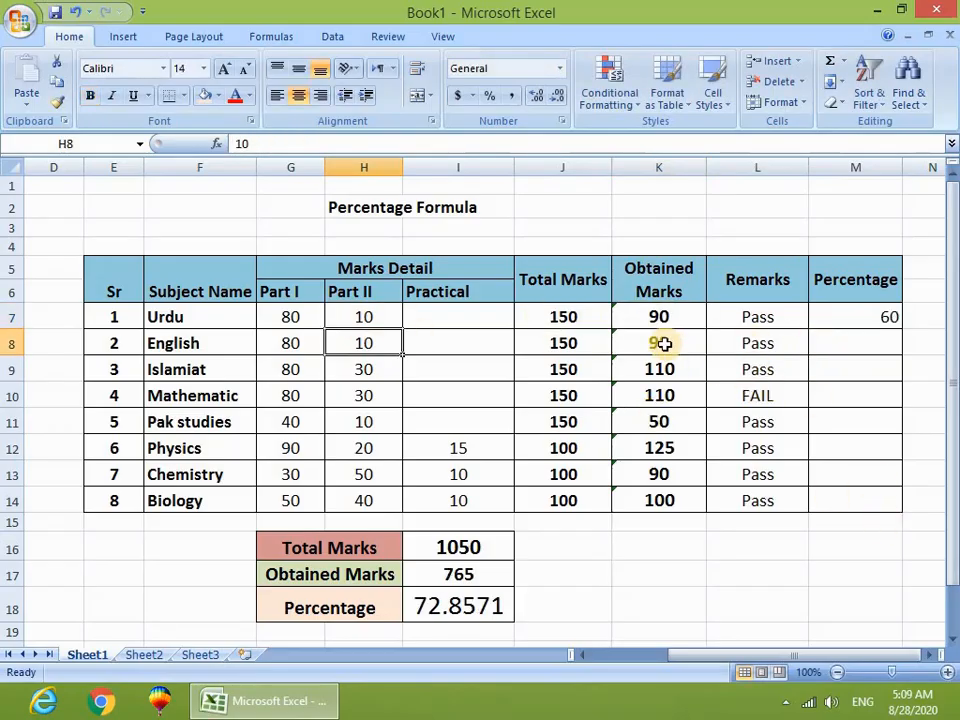
{"action": "left_click", "coordinate": [563, 317]}
{"action": "left_click", "coordinate": [648, 317]}
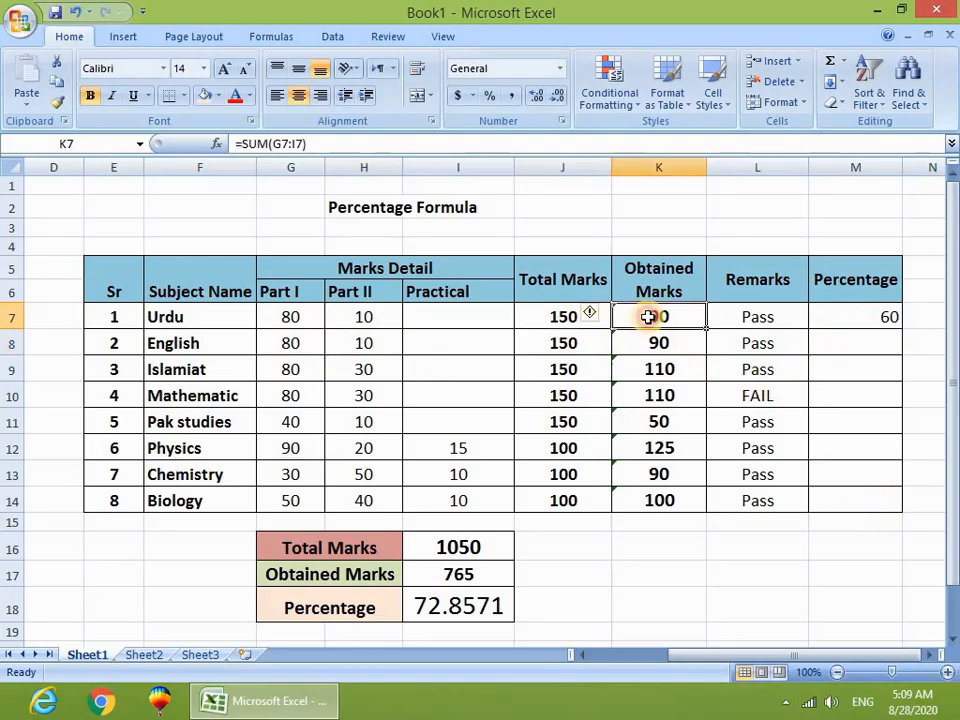
{"action": "left_click", "coordinate": [880, 317]}
- Change the Part I marks for Urdu in G7 to 10 and check the row's Percentage
{"action": "left_click", "coordinate": [311, 323]}
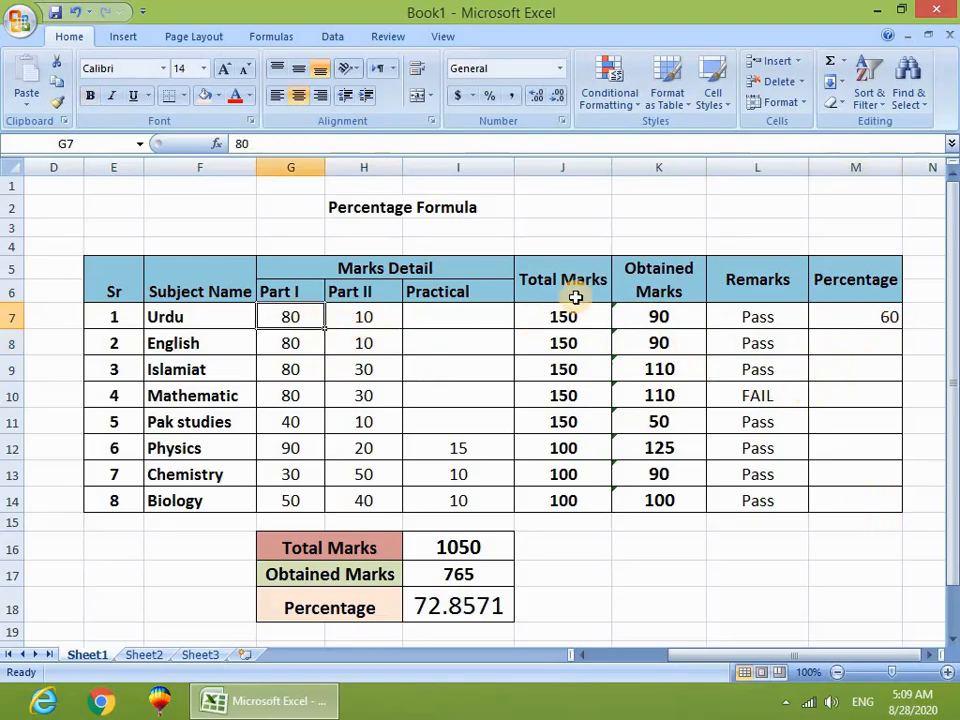
{"action": "type", "text": "10"}
{"action": "key", "text": "Return"}
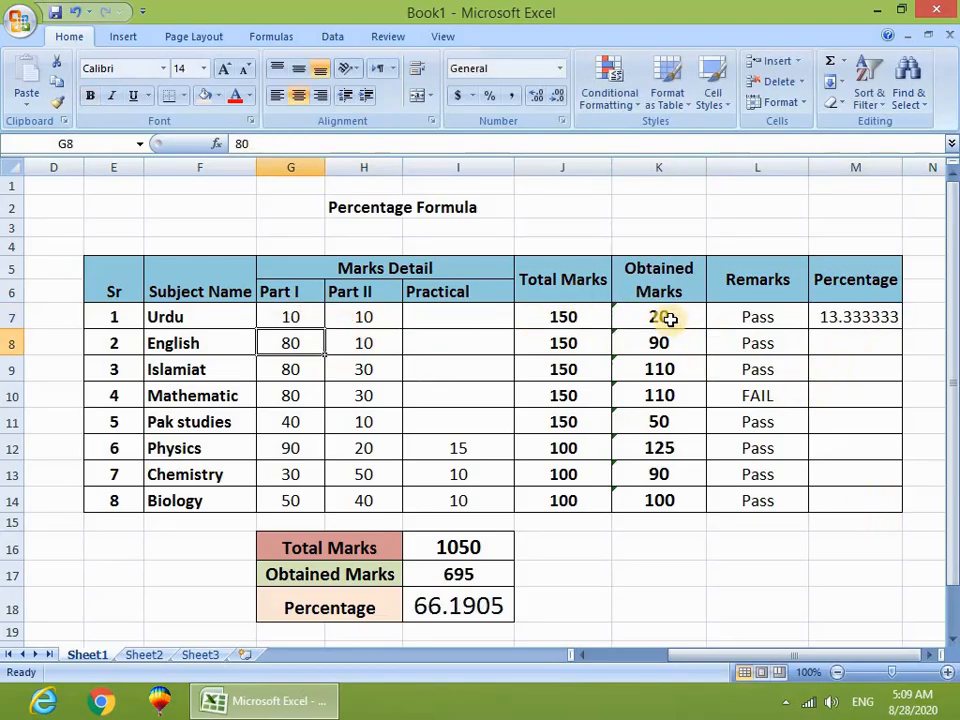
- Fill the percentage formula from M7 down through M14 for all remaining subjects
{"action": "left_click", "coordinate": [842, 318]}
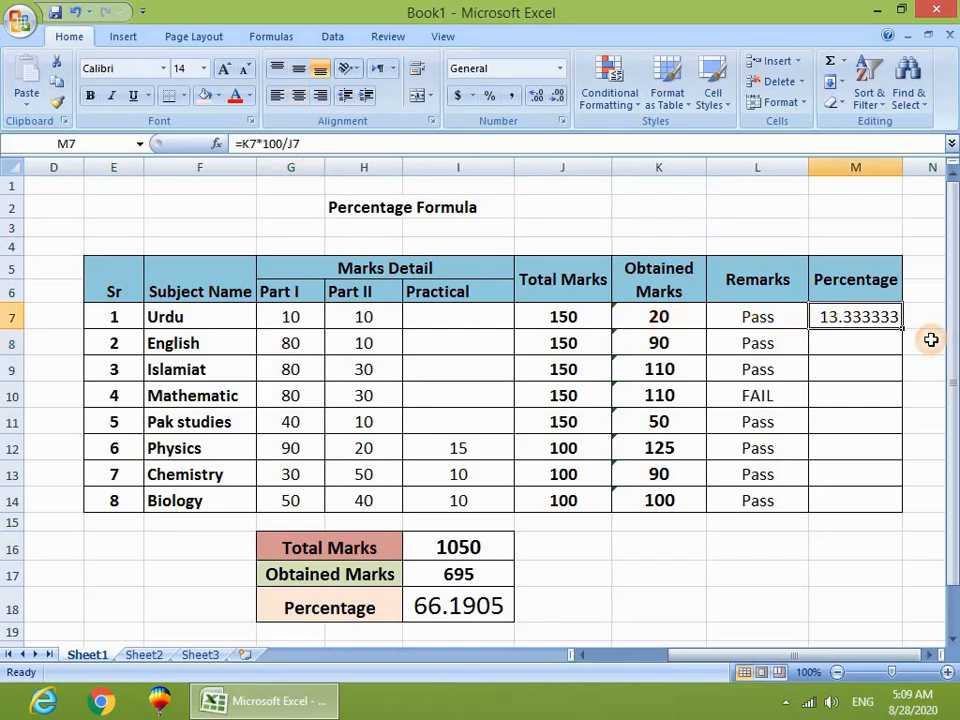
{"action": "left_click_drag", "start_coordinate": [903, 330], "coordinate": [874, 506]}
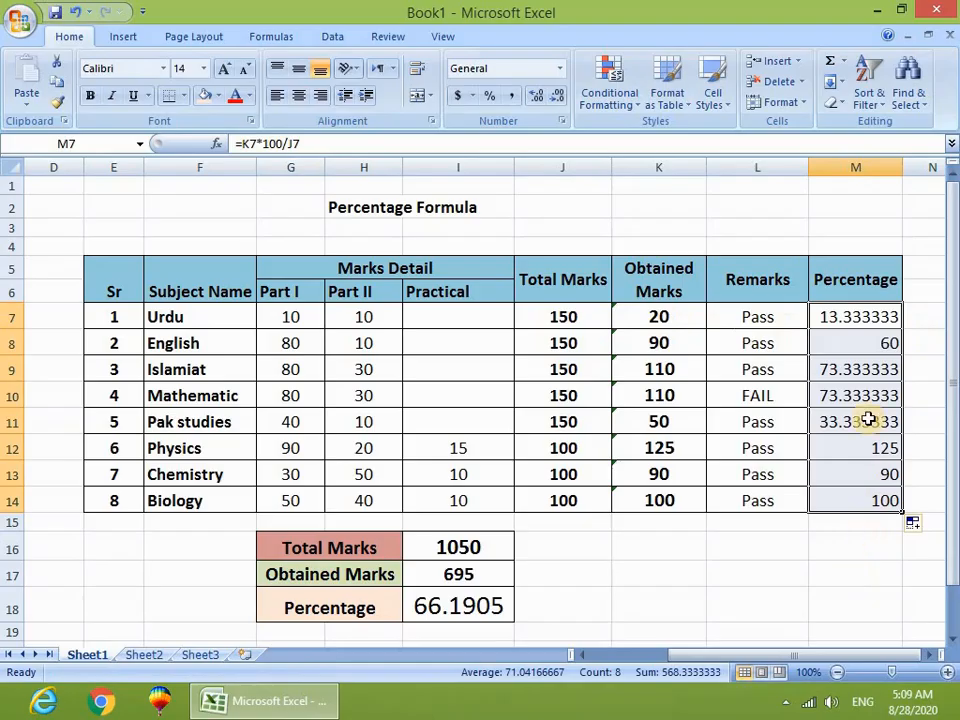